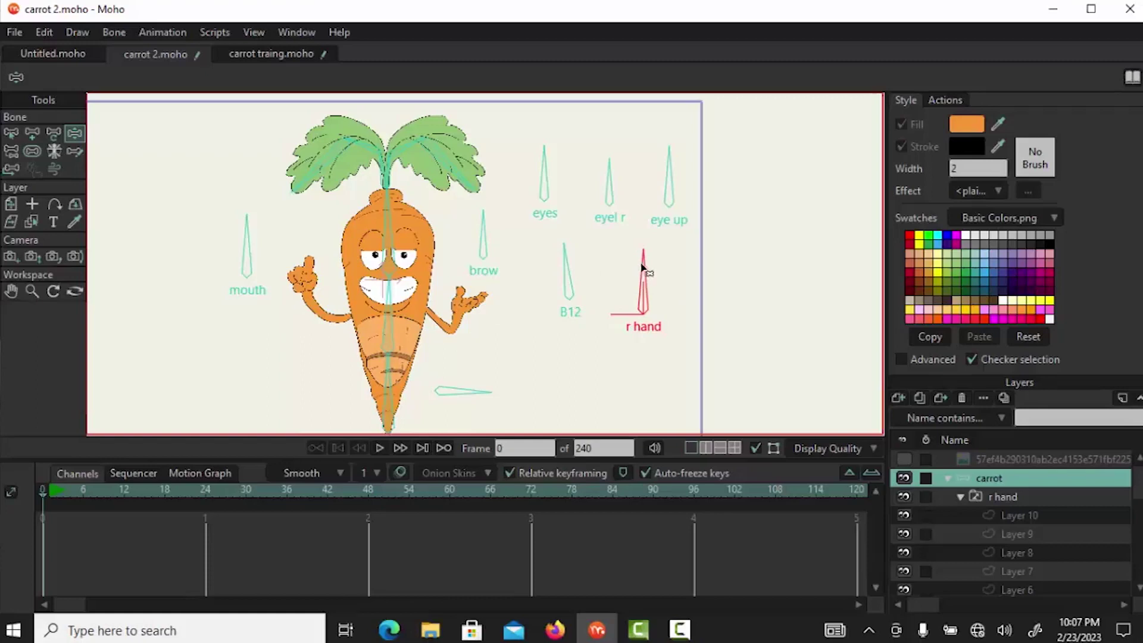
Preview the finished carrot rig by swinging its mouth and r hand bones, and look briefly at the carrot traing document
left_click_drag(643, 264, 632, 281)
mouse_move(250, 249)
left_mouse_down()
mouse_move(234, 248)
mouse_move(225, 265)
mouse_move(228, 246)
mouse_move(246, 240)
mouse_move(234, 233)
left_mouse_up()
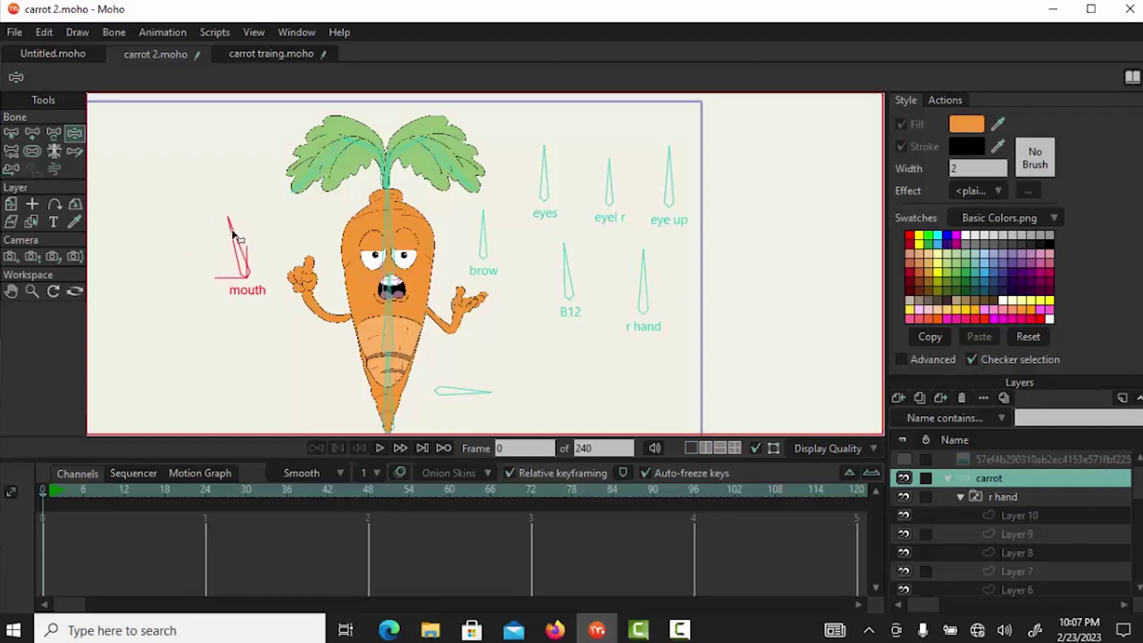
left_click(274, 54)
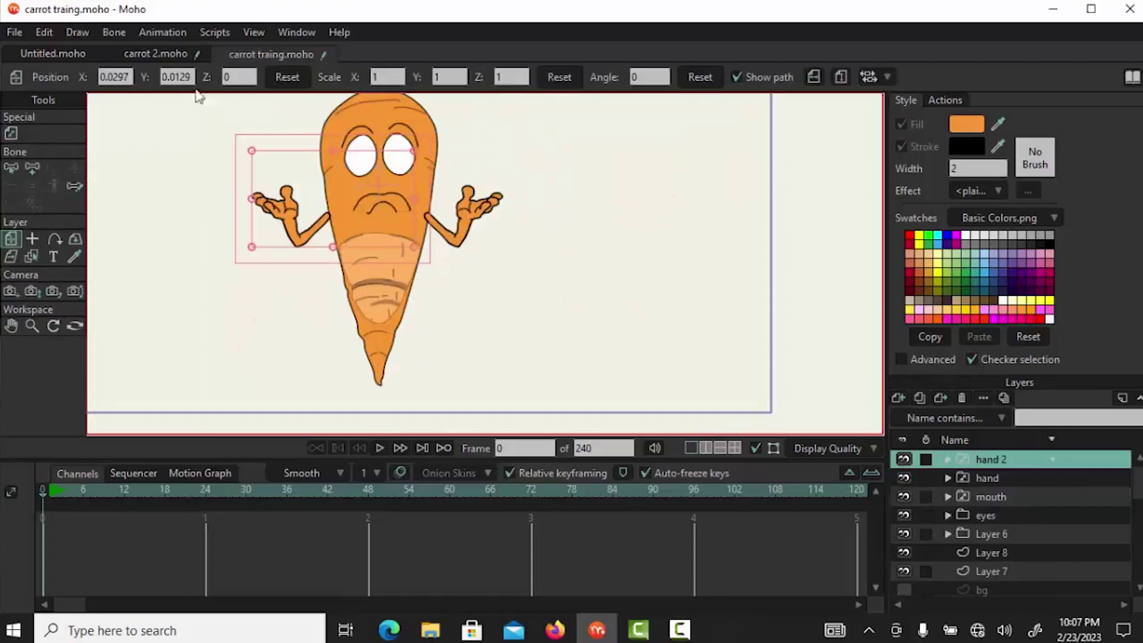
left_click(158, 54)
mouse_move(240, 249)
left_mouse_down()
mouse_move(227, 237)
mouse_move(222, 248)
mouse_move(240, 234)
left_mouse_up()
mouse_move(650, 272)
left_mouse_down()
mouse_move(613, 280)
mouse_move(618, 292)
mouse_move(612, 279)
mouse_move(653, 273)
mouse_move(642, 272)
left_mouse_up()
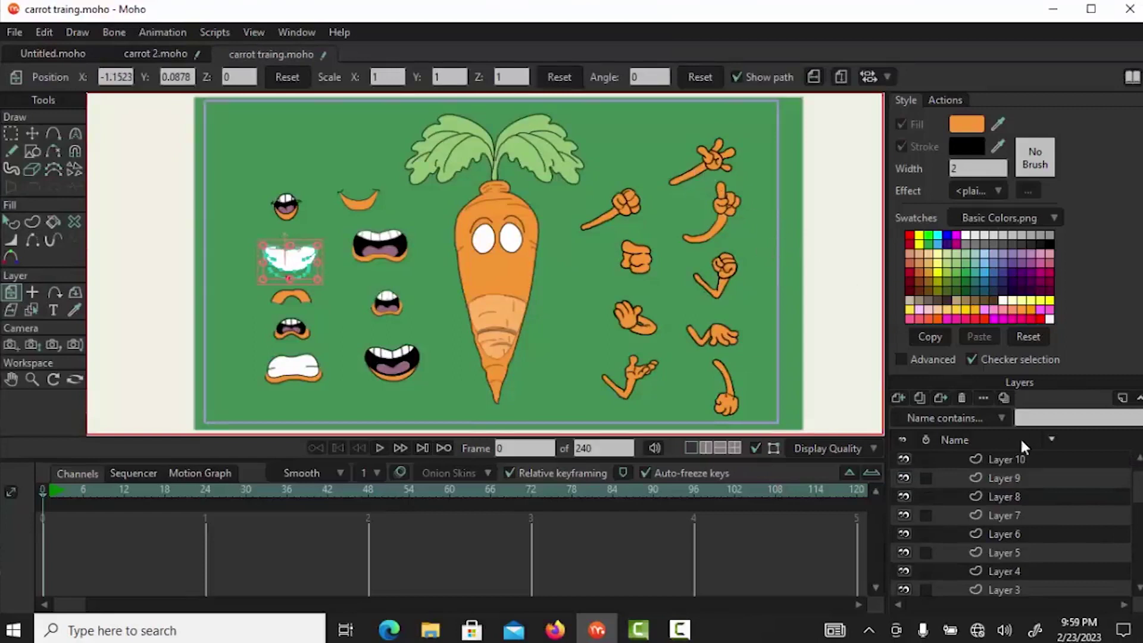
Examine which hand and mouth drawings the individual layers in the hand and mouth groups contain
left_click(1007, 460)
left_click(1007, 478)
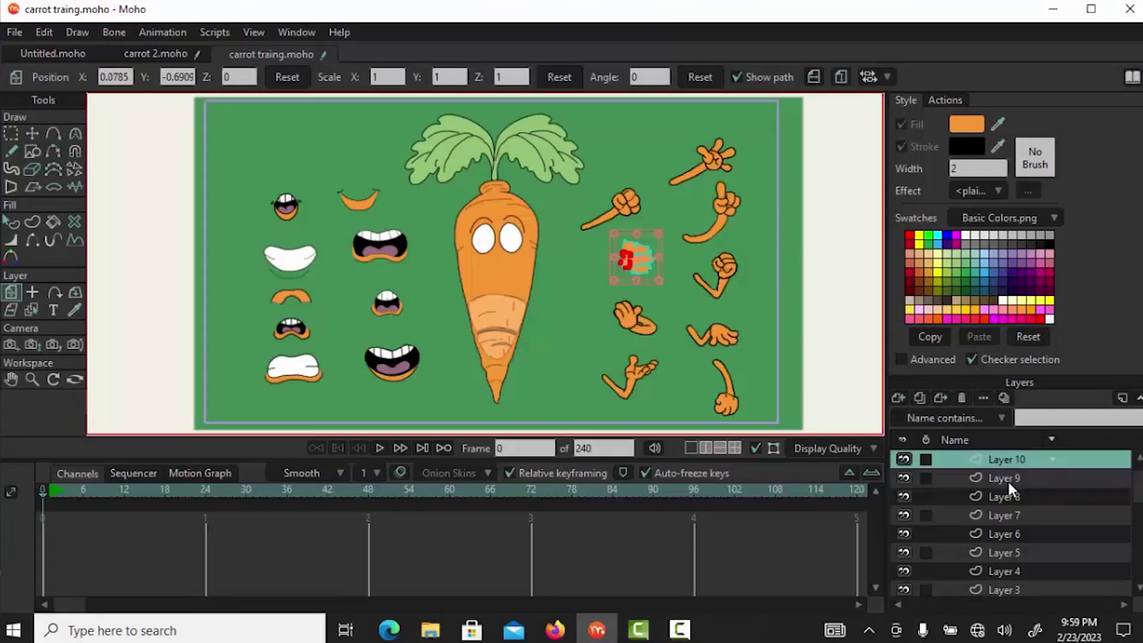
left_click(1005, 515)
left_click(1006, 534)
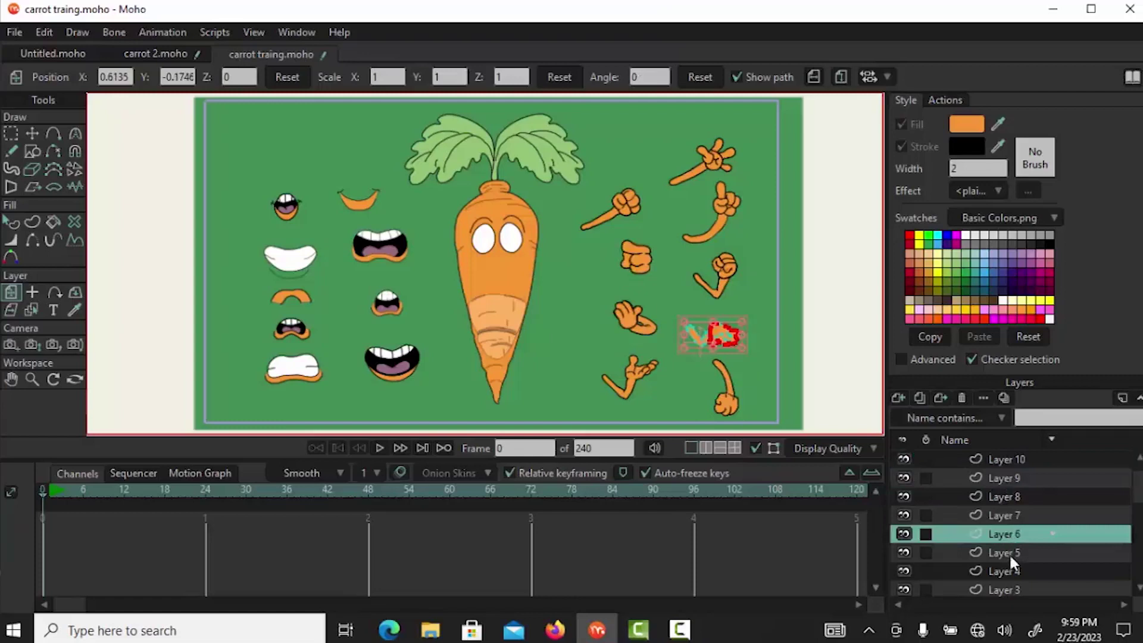
left_click(1010, 554)
left_click(1013, 572)
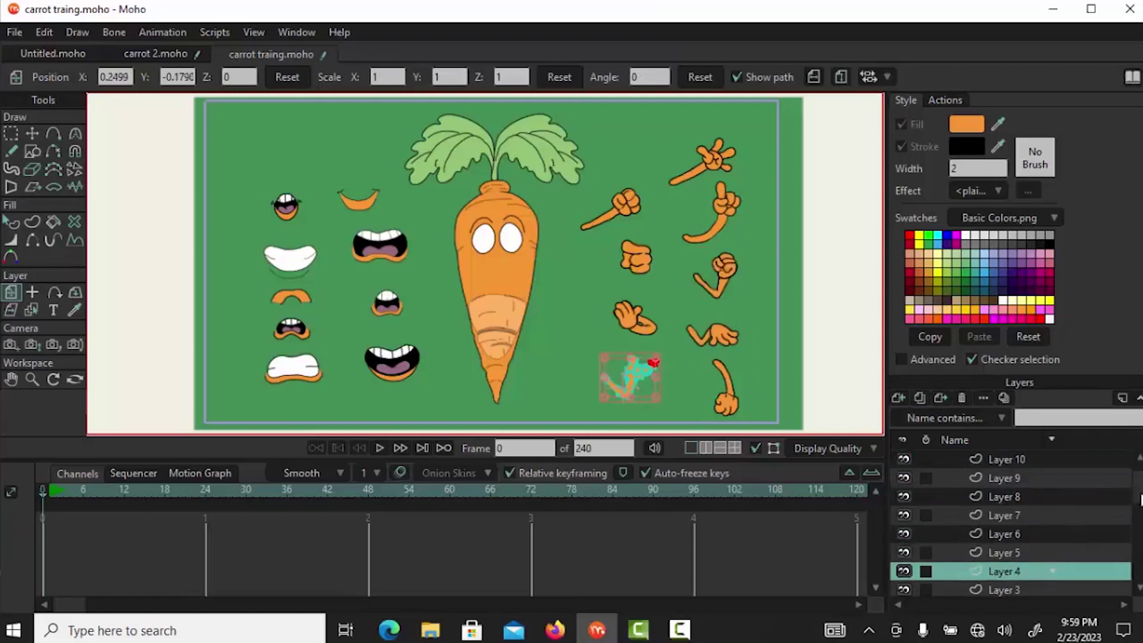
scroll(1042, 527, "down", 3)
left_click(1008, 491)
left_click(1009, 505)
left_click(1012, 487)
scroll(1138, 488, "up", 2)
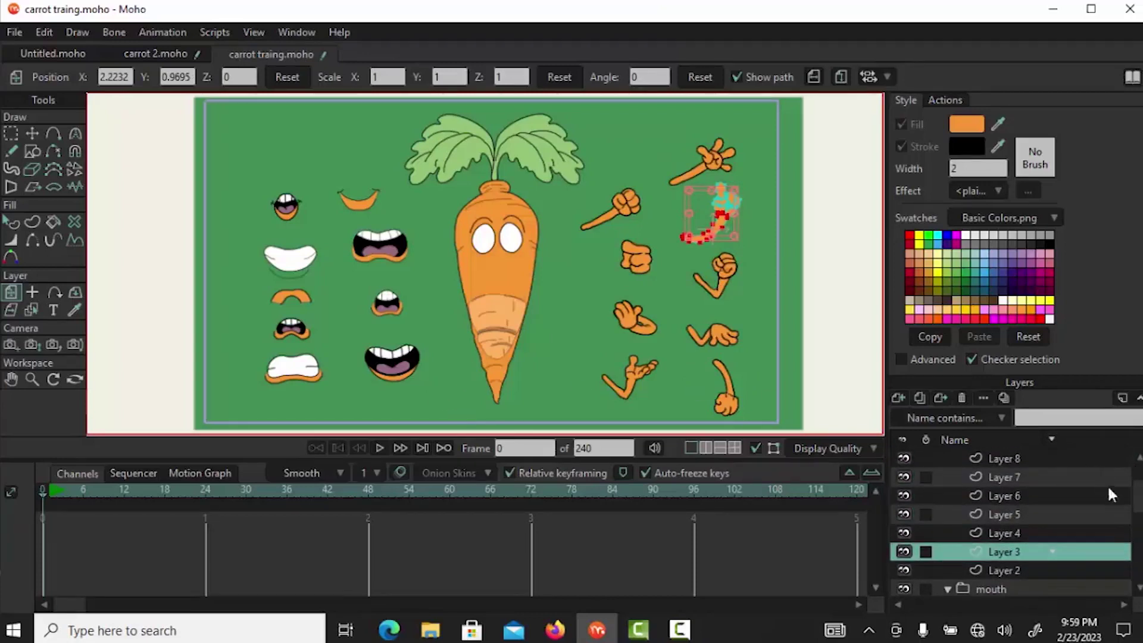
scroll(1046, 536, "down", 2)
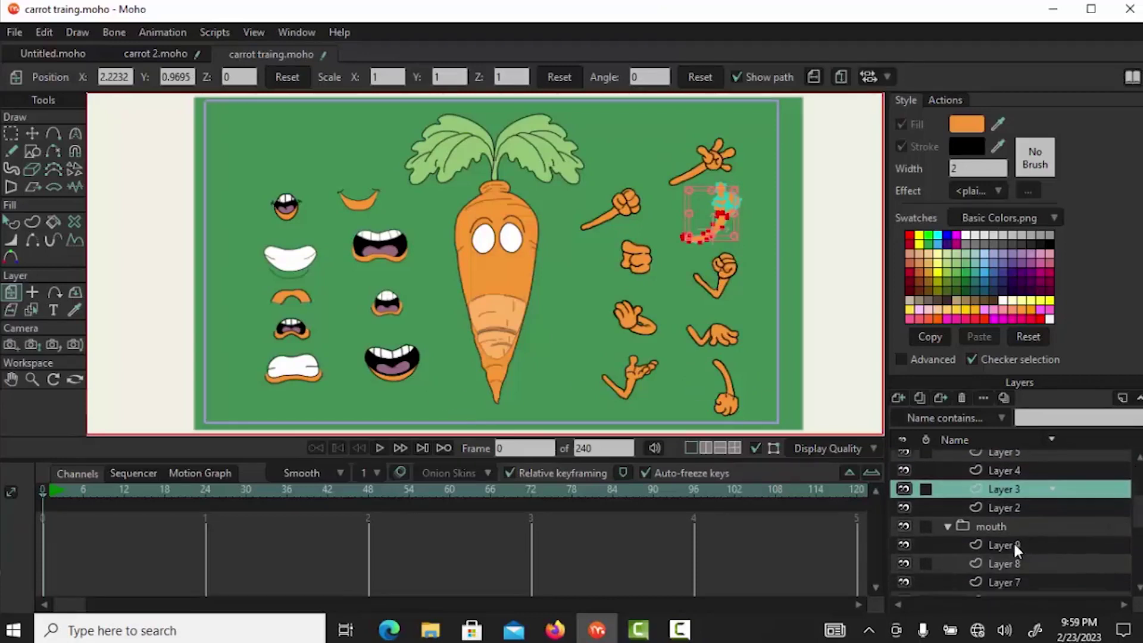
left_click(1013, 544)
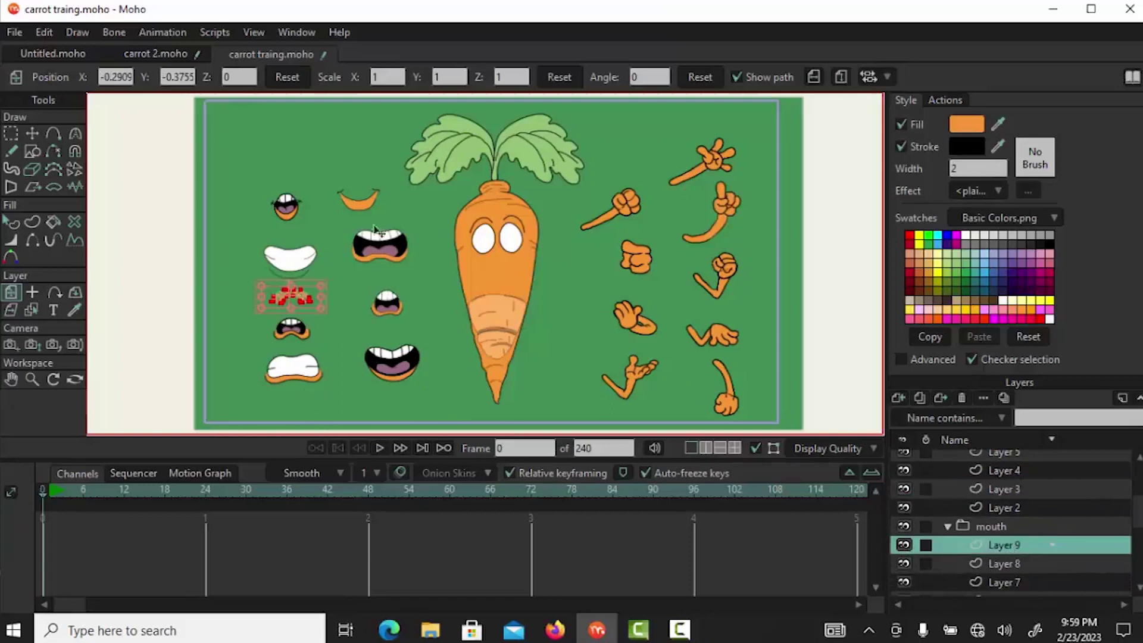
left_click(1010, 564)
scroll(1141, 513, "up", 3)
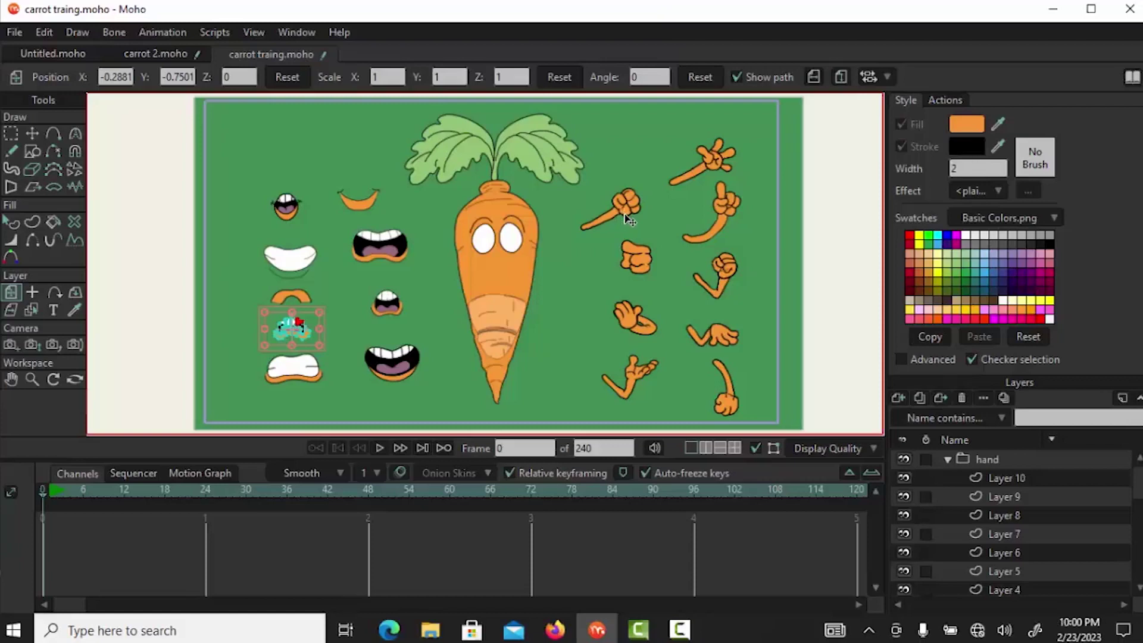
Move the straight fist arm (Layer 8) against the carrot's side at shoulder height and hide that layer
left_click(628, 221)
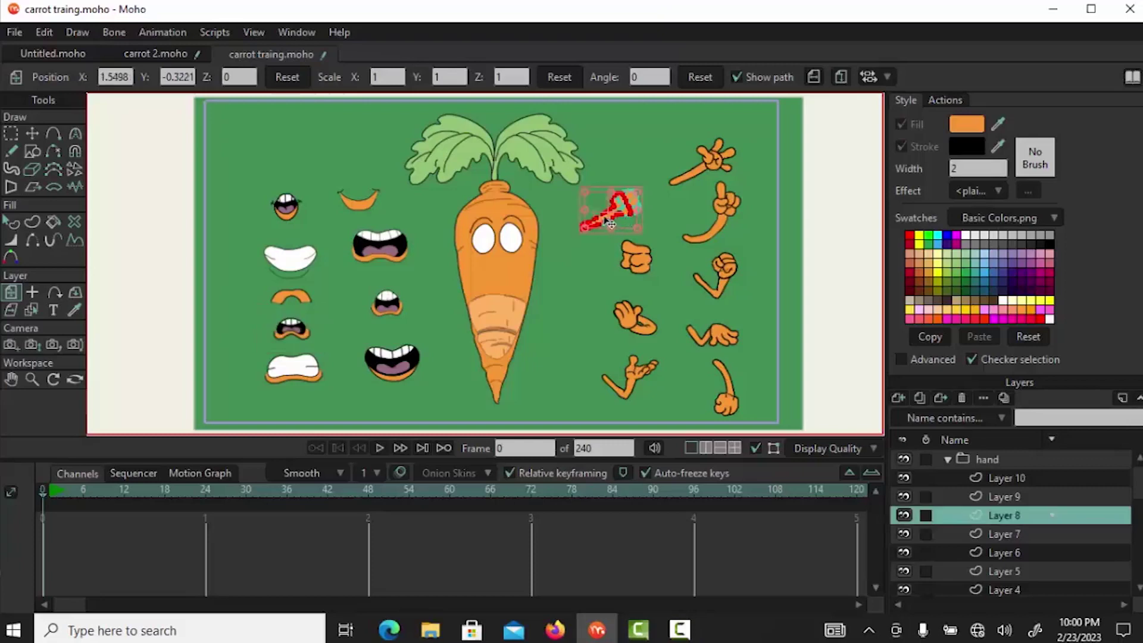
mouse_move(616, 223)
left_mouse_down()
mouse_move(582, 282)
mouse_move(569, 275)
left_mouse_up()
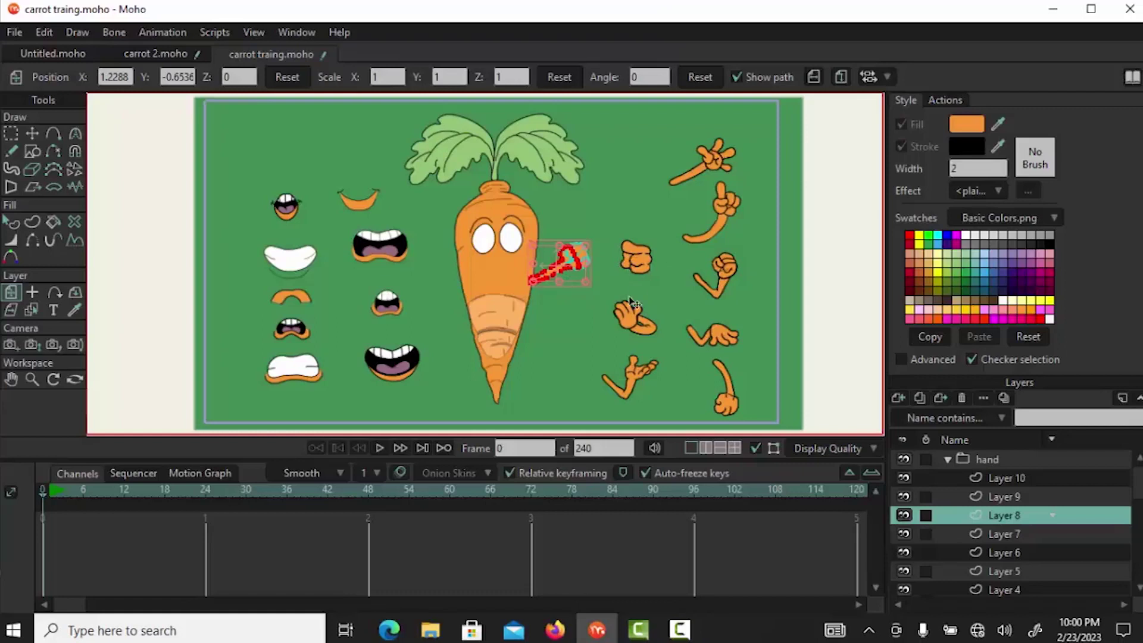
left_click(904, 515)
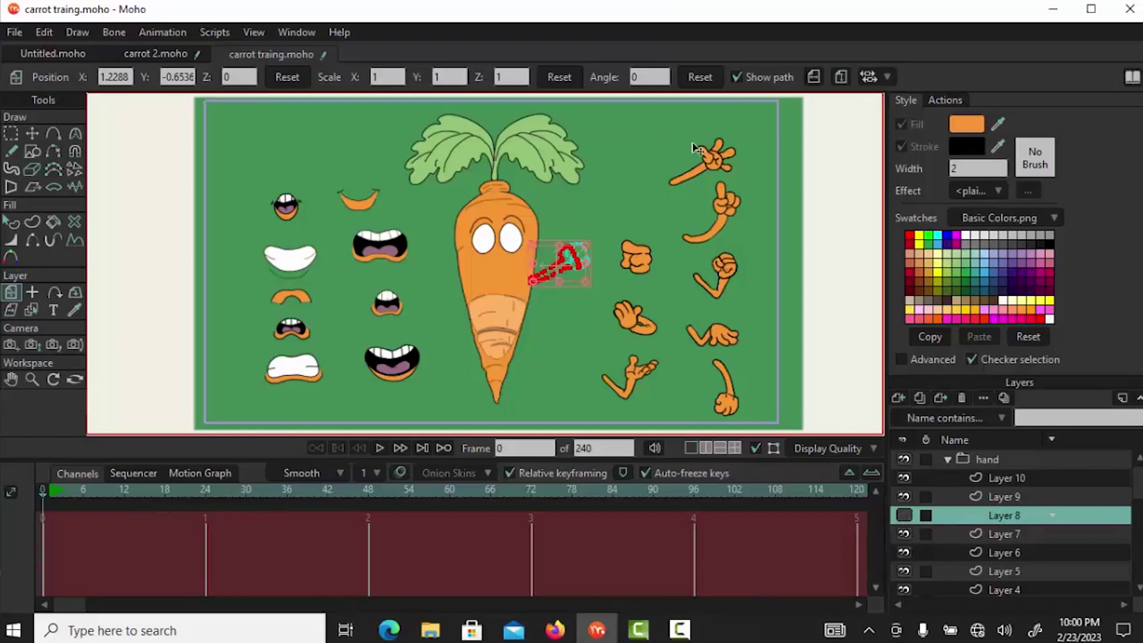
Move the spread-fingers arm and the raised-finger arm onto the same shoulder point on the carrot's side
left_click(699, 168)
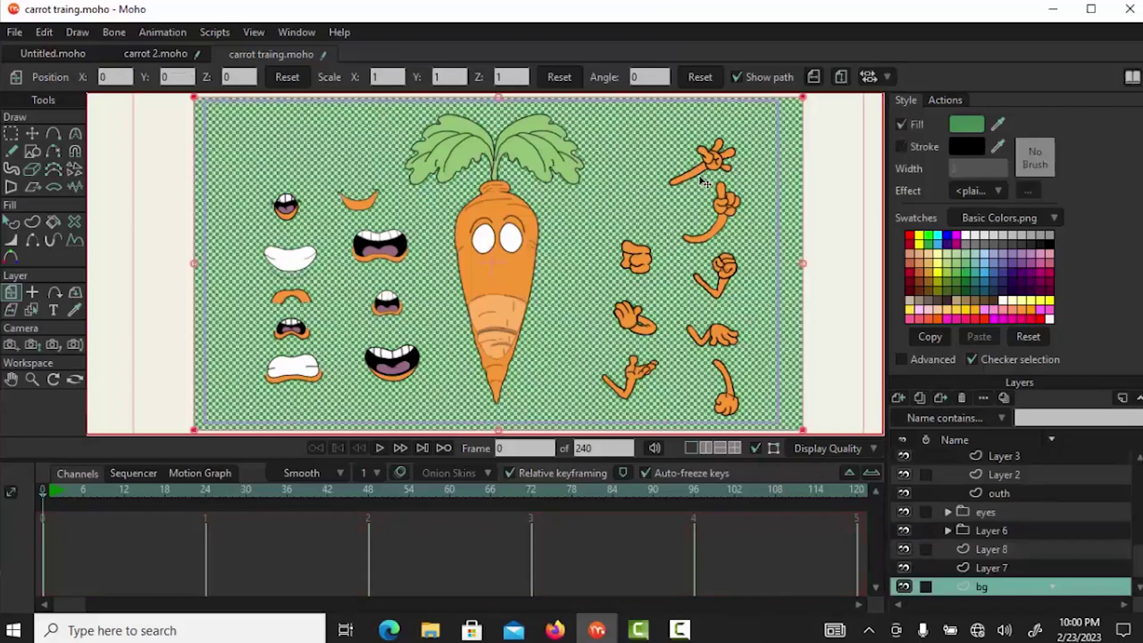
left_click_drag(700, 172, 557, 275)
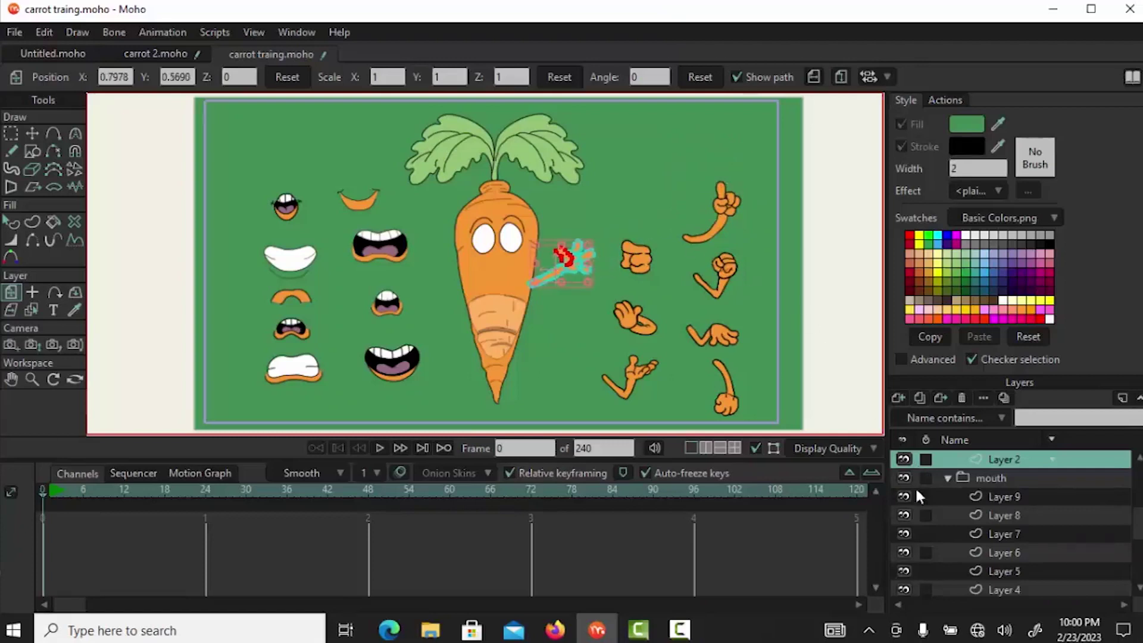
left_click(711, 240)
left_click_drag(707, 238, 557, 286)
Attach the bent fist arm, the drooping open hand arm and the upturned palm arm at the carrot's shoulder point
left_click_drag(707, 279, 545, 309)
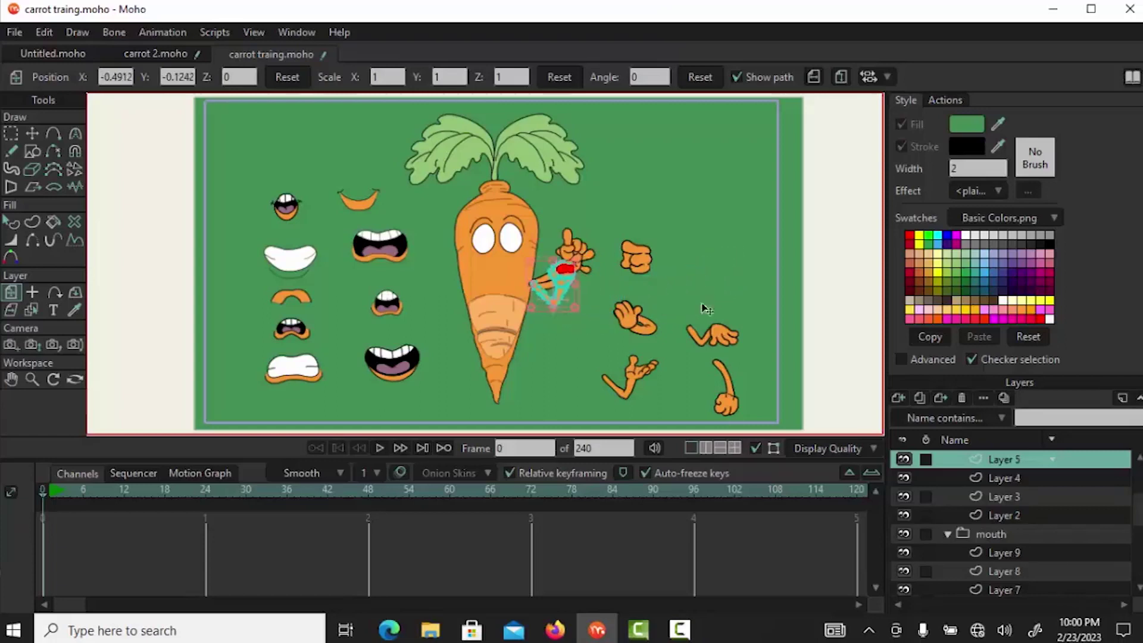
left_click_drag(705, 334, 549, 298)
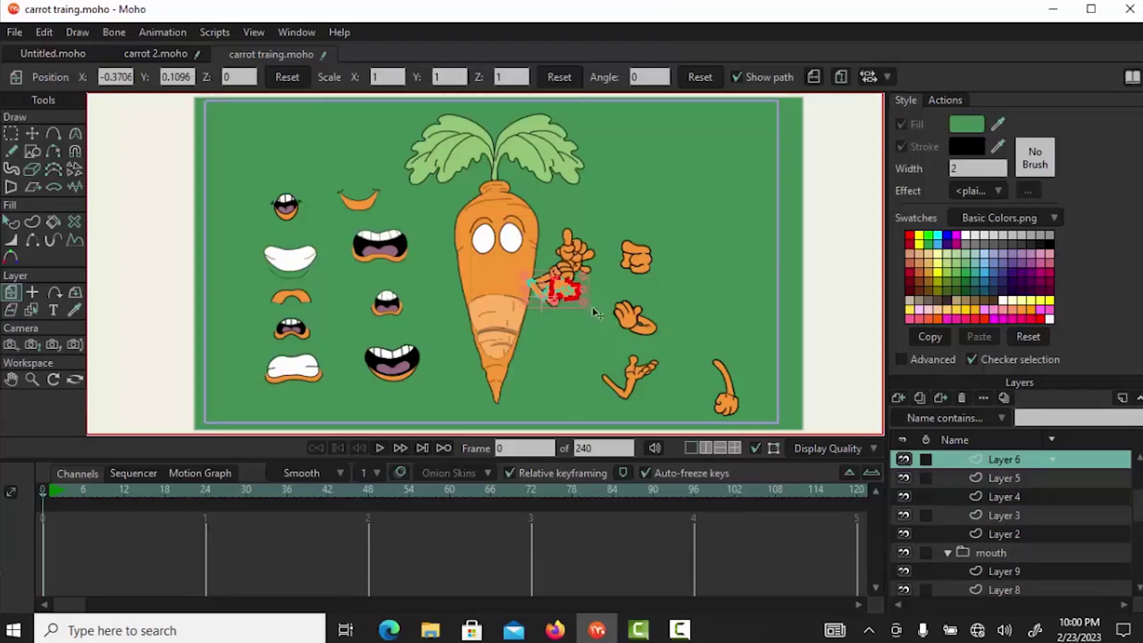
left_click(624, 400)
left_click_drag(623, 400, 557, 307)
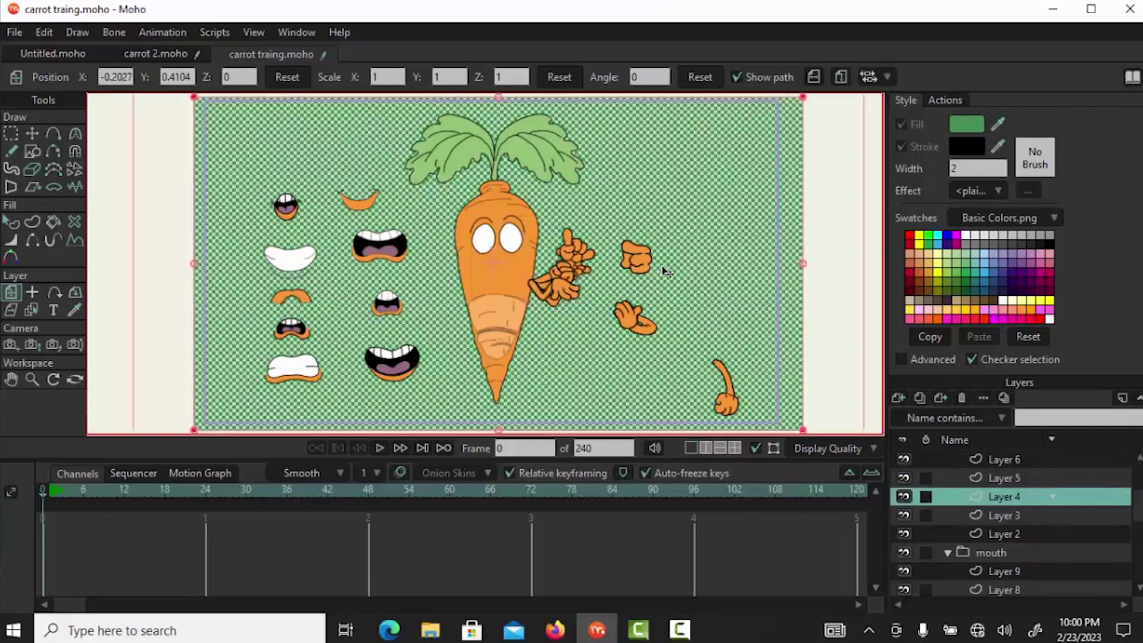
Hide the green bg layer and move the folded arm (Layer 10) over the carrot's side so it joins the other arms
left_click(658, 267)
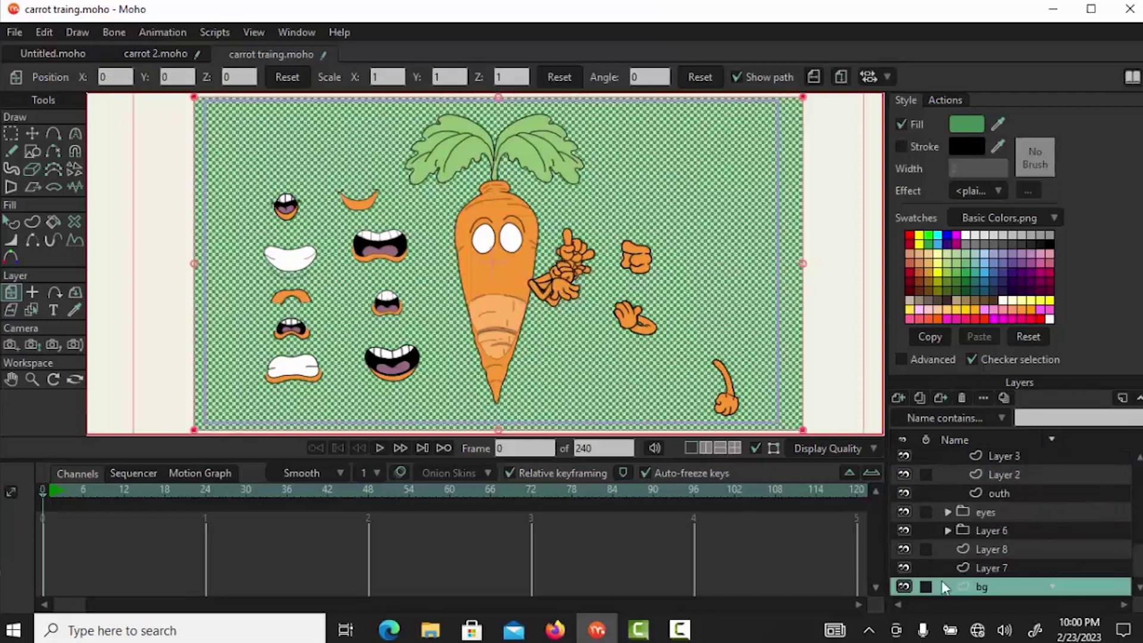
left_click(904, 585)
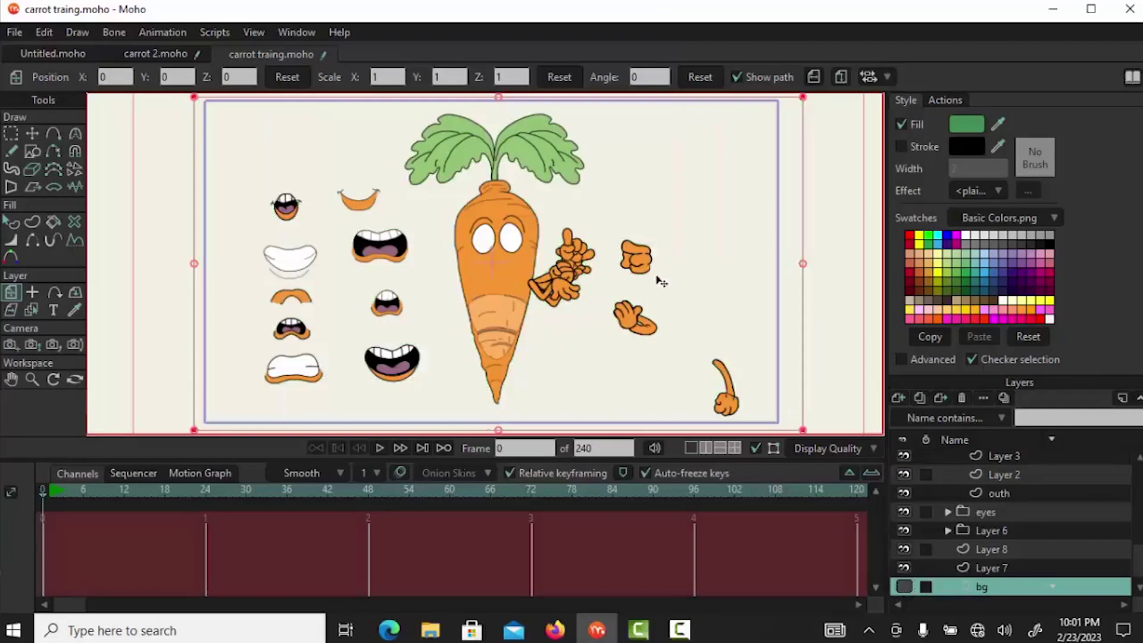
scroll(658, 285, "up", 5)
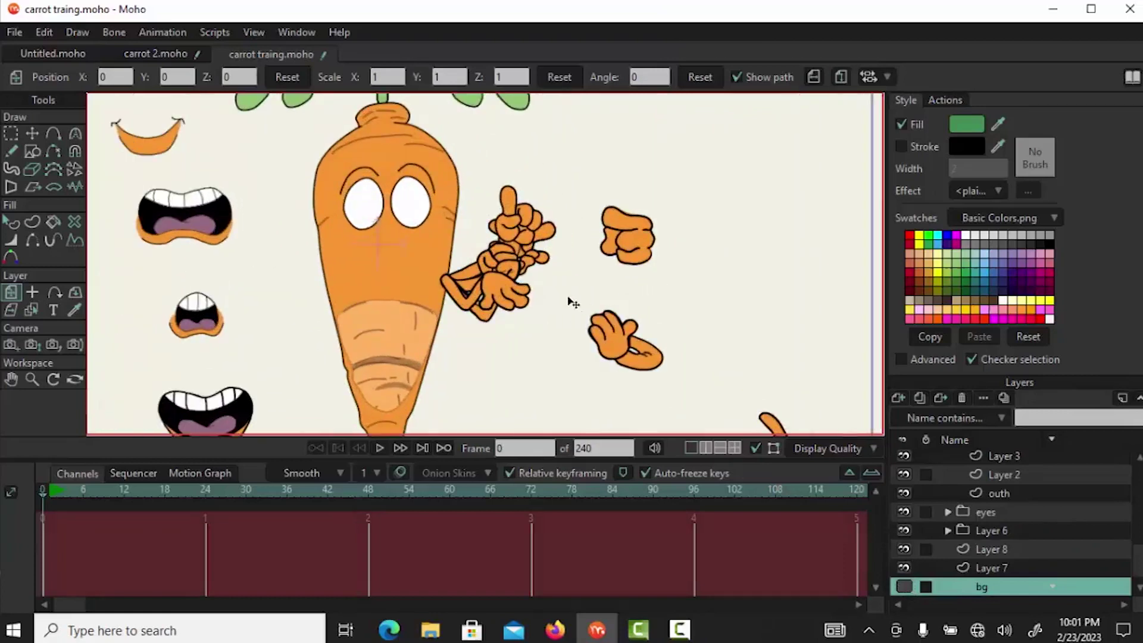
left_click_drag(599, 296, 684, 280)
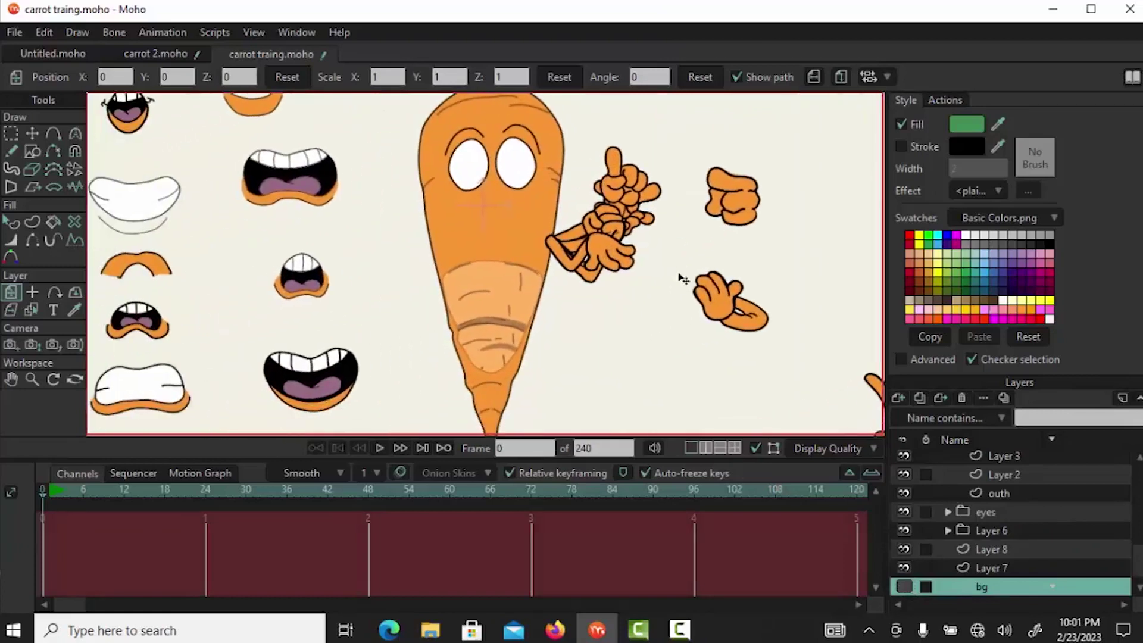
left_click(761, 320)
mouse_move(758, 319)
left_mouse_down()
mouse_move(676, 323)
mouse_move(737, 312)
left_mouse_up()
key("ctrl+z")
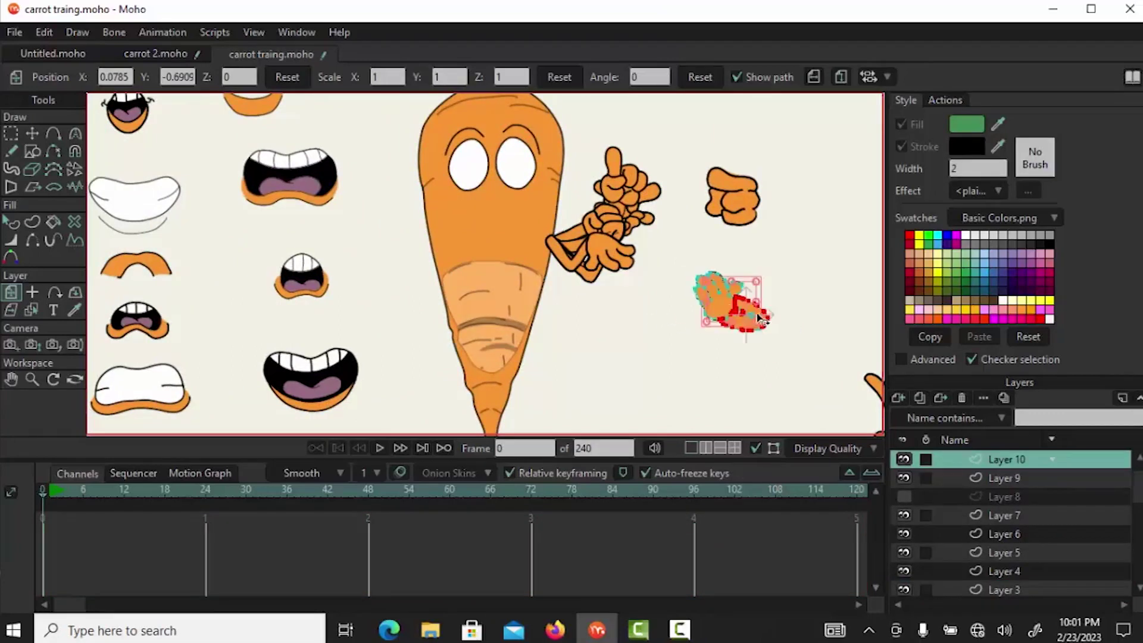
left_click_drag(737, 280, 545, 253)
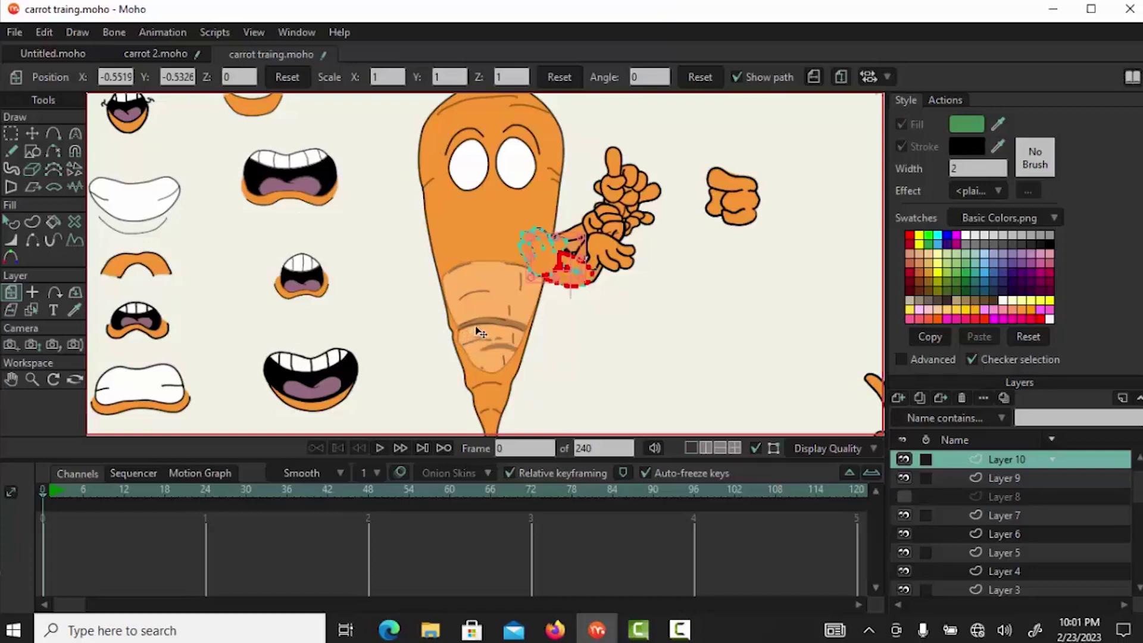
Place the wide open mouth (Layer 3) below the carrot's eyes and hide the whole hand group
scroll(481, 332, "down", 3)
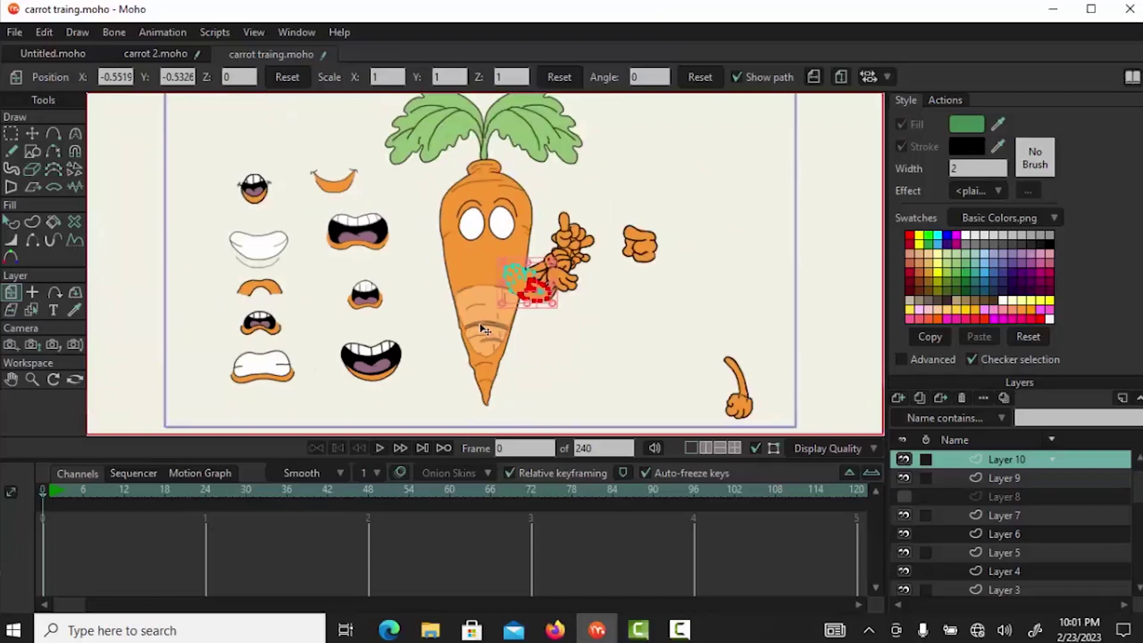
left_click(367, 245)
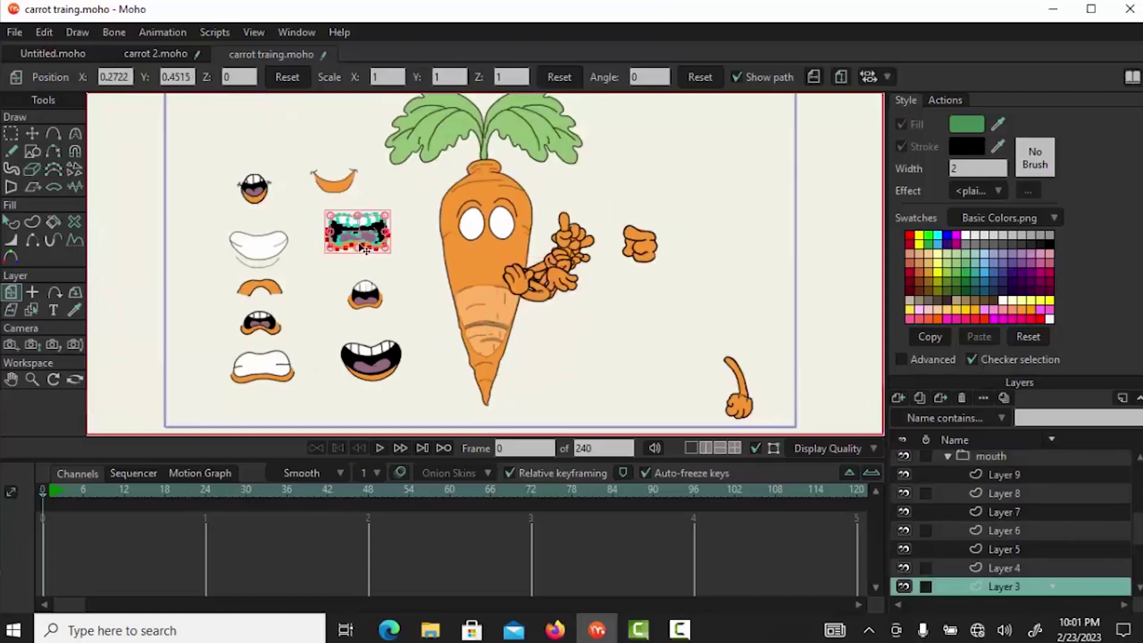
mouse_move(359, 233)
left_mouse_down()
mouse_move(490, 269)
mouse_move(497, 257)
left_mouse_up()
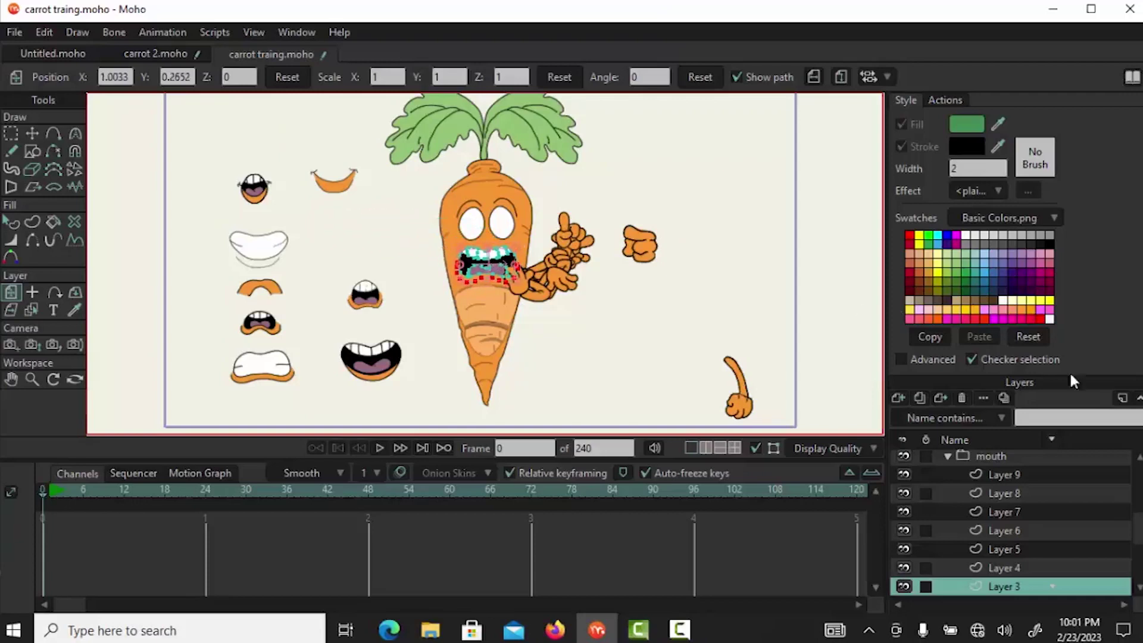
scroll(1012, 524, "up", 5)
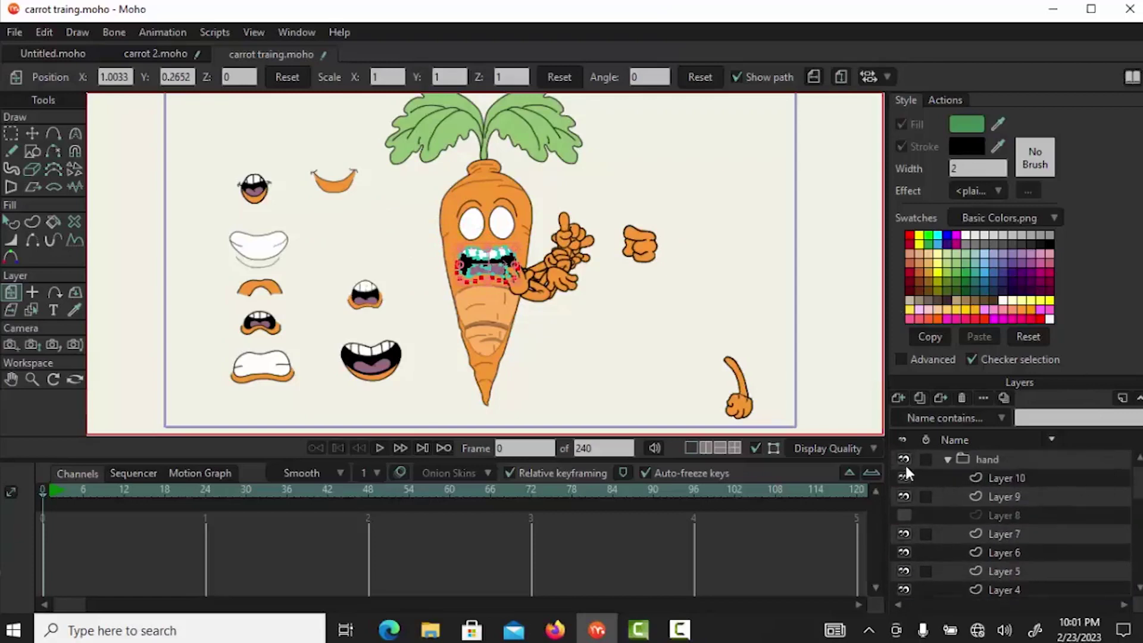
left_click(904, 459)
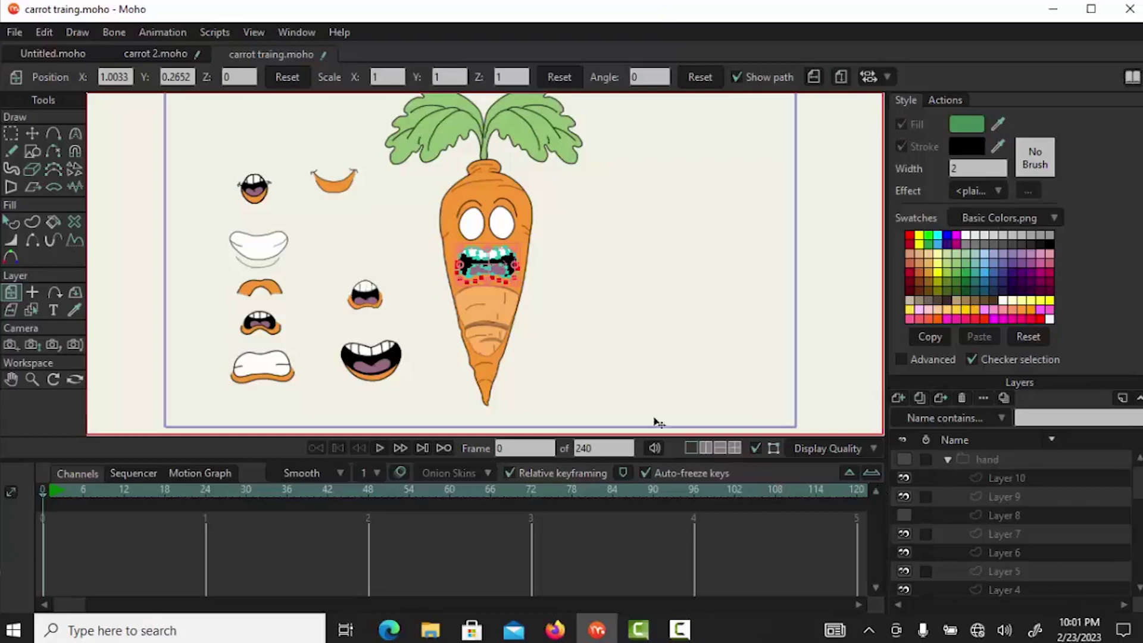
Stack the small open mouth and the large laughing mouth over the mouth already on the carrot's face
left_click(365, 297)
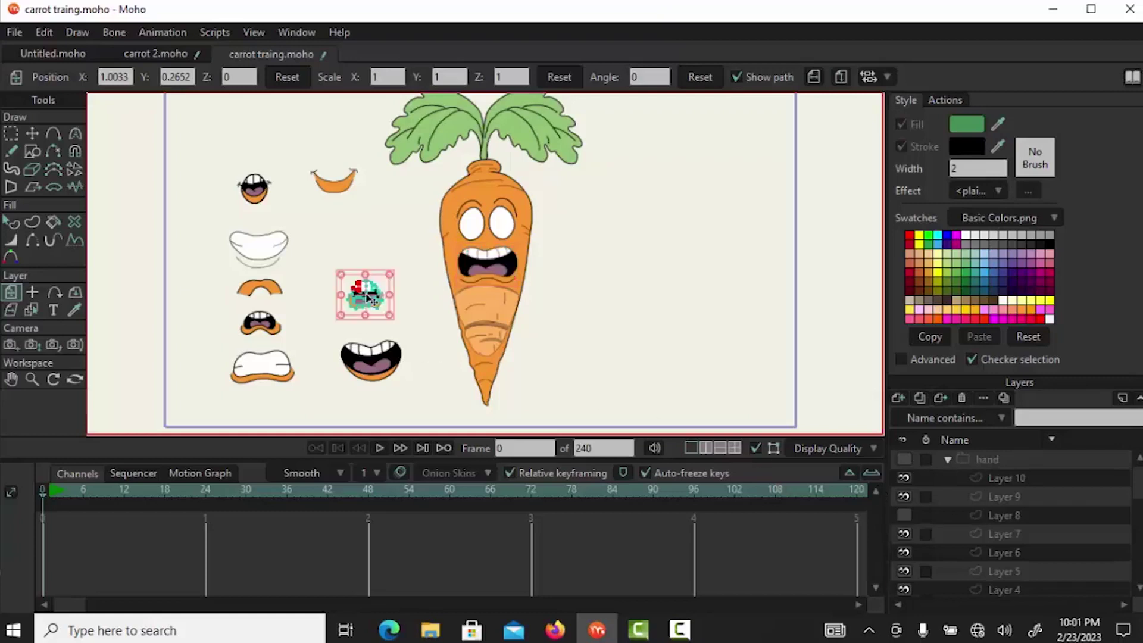
mouse_move(370, 307)
left_mouse_down()
mouse_move(479, 267)
mouse_move(488, 275)
left_mouse_up()
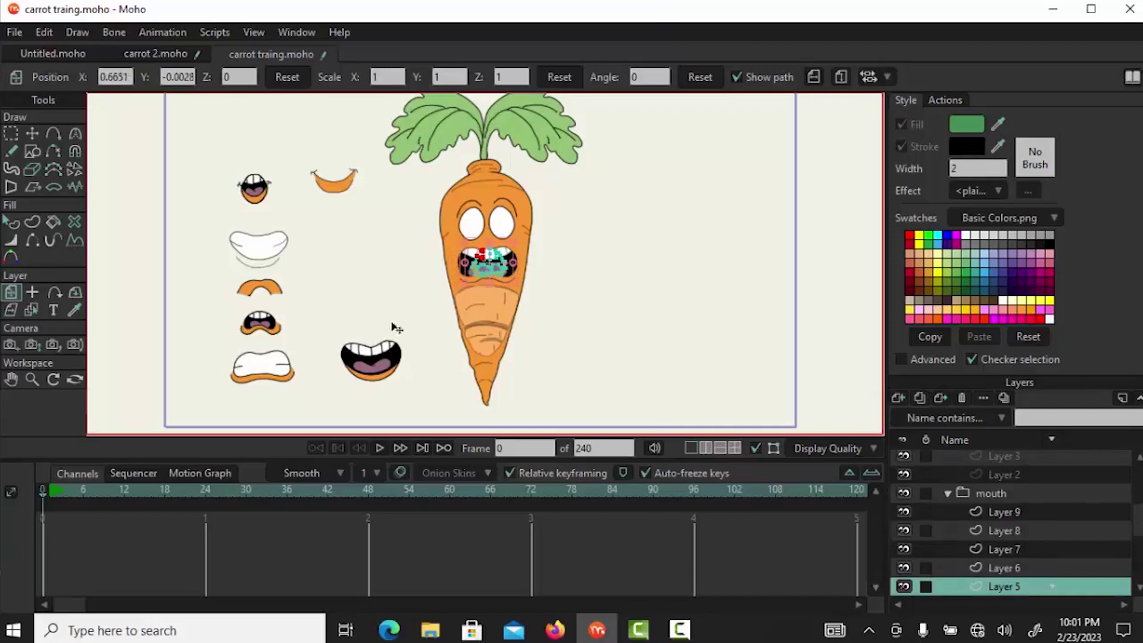
left_click(379, 369)
left_click_drag(370, 371, 487, 276)
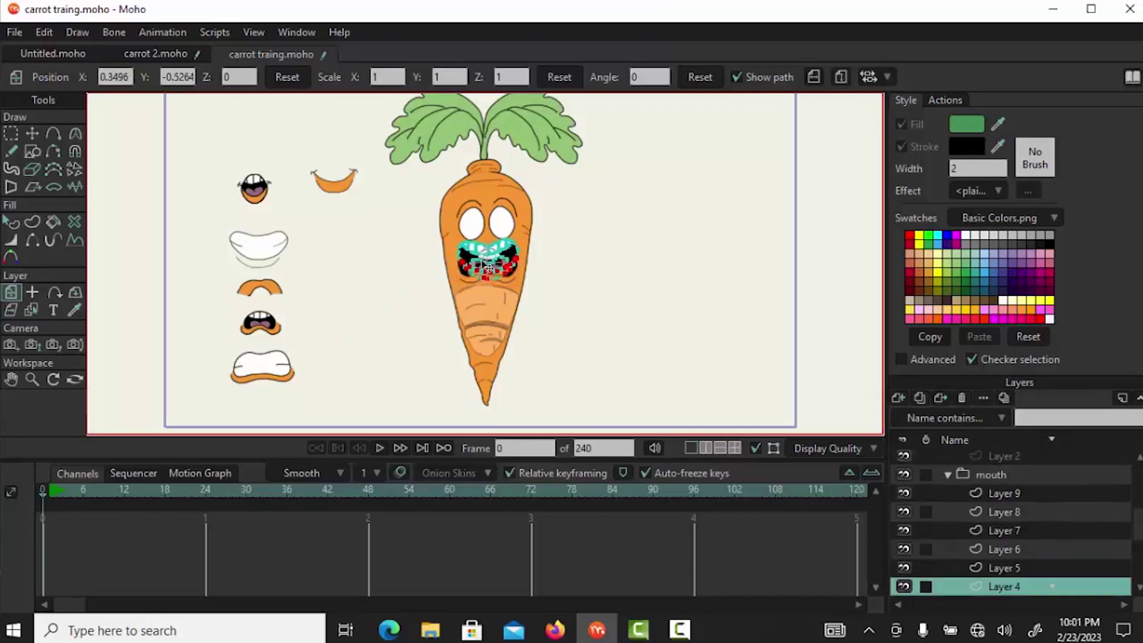
Move the clenched-teeth mouth (Layer 6) and the small sad open mouth (Layer 8) onto the carrot's face
left_click(273, 378)
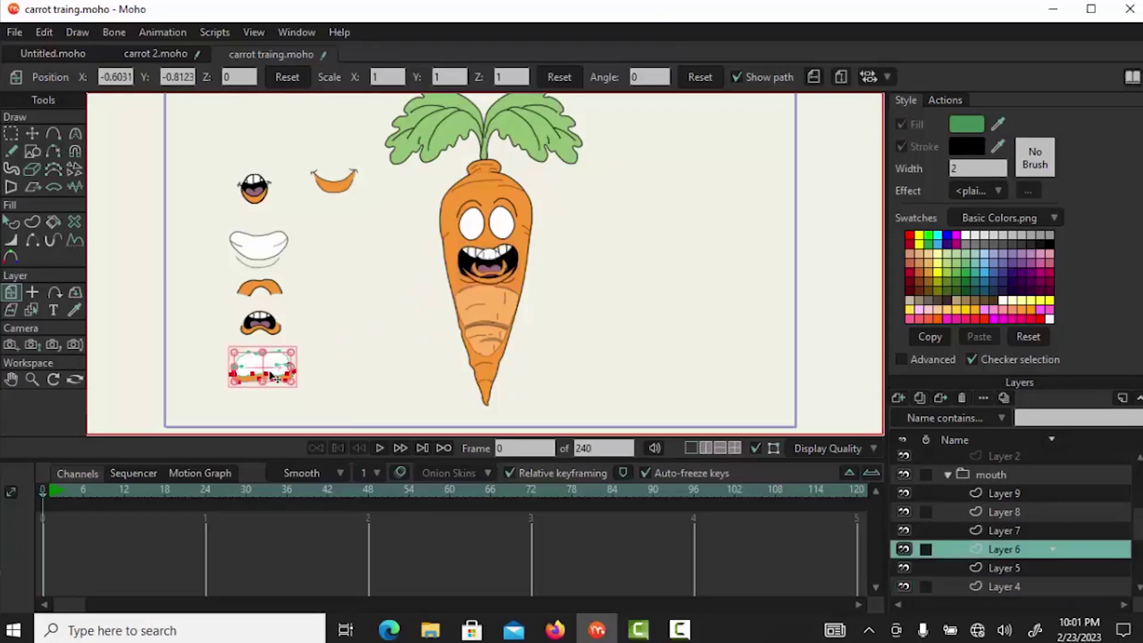
mouse_move(266, 370)
left_mouse_down()
mouse_move(385, 298)
mouse_move(491, 263)
left_mouse_up()
left_click(269, 328)
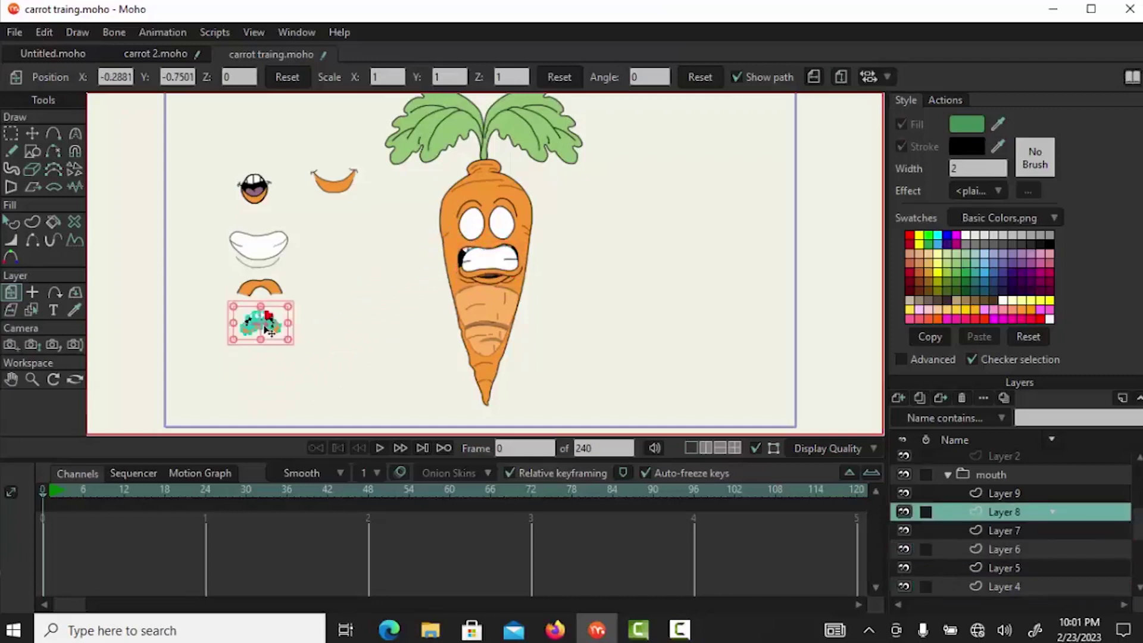
mouse_move(269, 331)
left_mouse_down()
mouse_move(430, 262)
mouse_move(497, 269)
left_mouse_up()
Move the white toothy grin, the closed orange smile and the small round open mouth onto the carrot's mouth position
left_click_drag(271, 256, 520, 271)
left_click(335, 184)
mouse_move(339, 193)
left_mouse_down()
mouse_move(383, 204)
mouse_move(515, 280)
left_mouse_up()
left_click(254, 200)
mouse_move(255, 196)
left_mouse_down()
mouse_move(316, 199)
mouse_move(479, 247)
mouse_move(489, 271)
left_mouse_up()
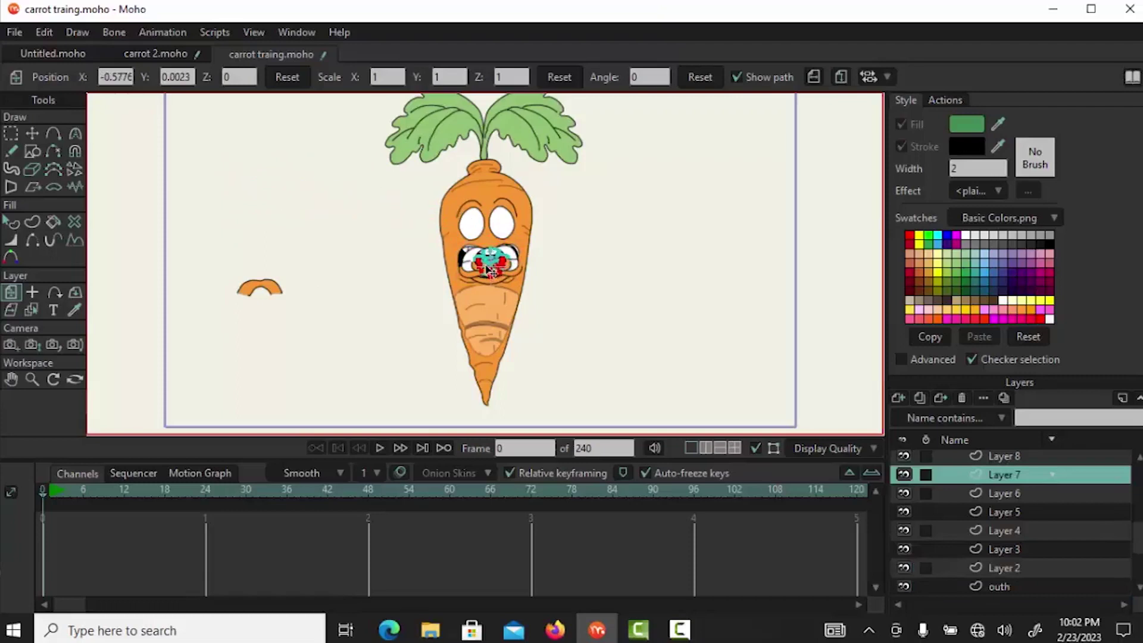
Move the remaining frowning mouth (Layer 9) onto the stacked mouths on the carrot's face
key("ctrl+v")
mouse_move(262, 292)
left_mouse_down()
mouse_move(417, 262)
mouse_move(487, 269)
left_mouse_up()
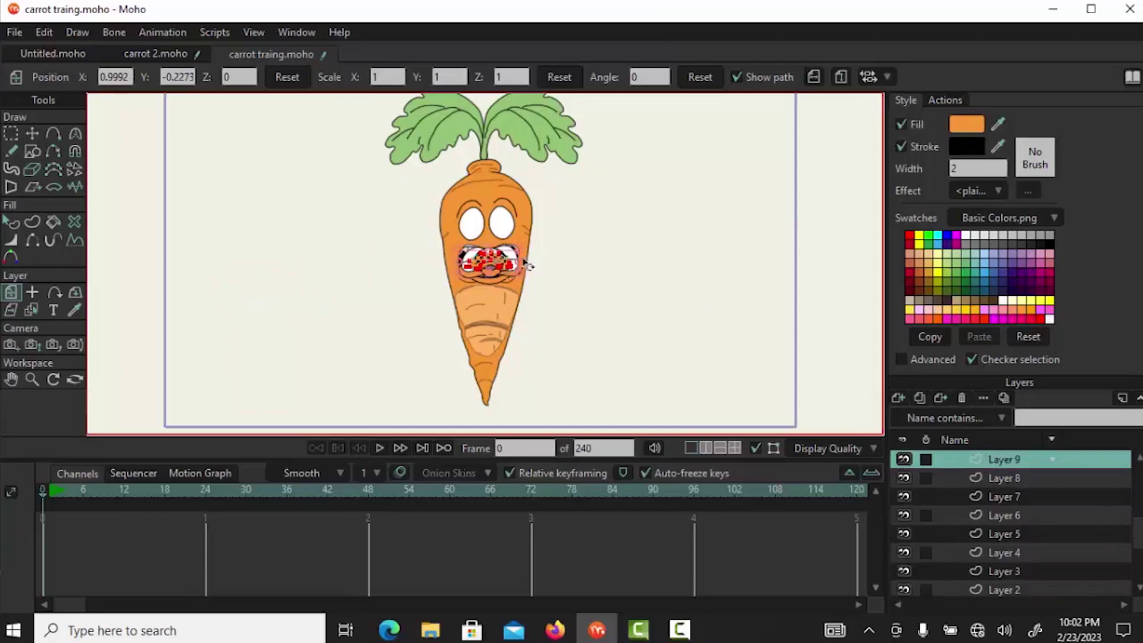
scroll(523, 263, "up", 3)
scroll(526, 272, "up", 2)
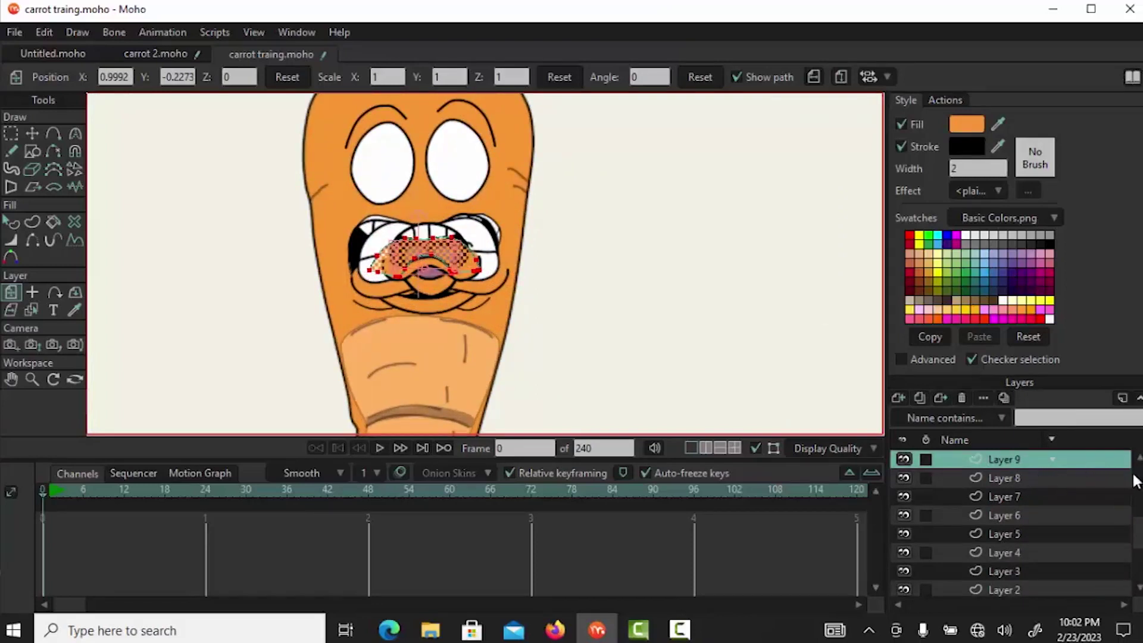
Collapse the mouth group and convert it to a switch layer
scroll(1012, 524, "up", 2)
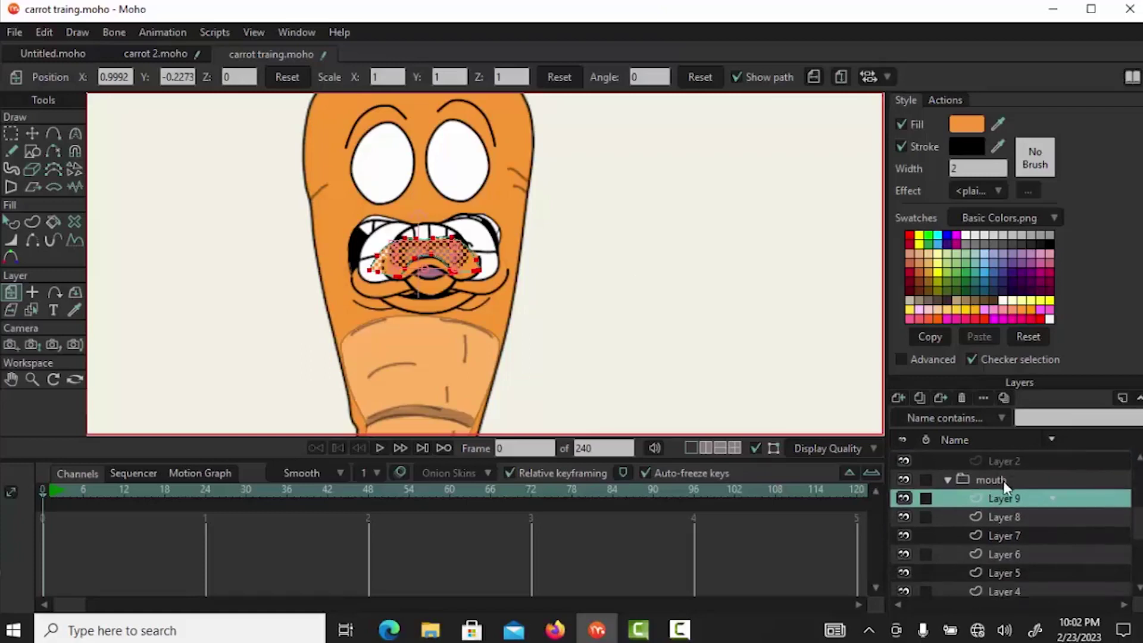
left_click(947, 480)
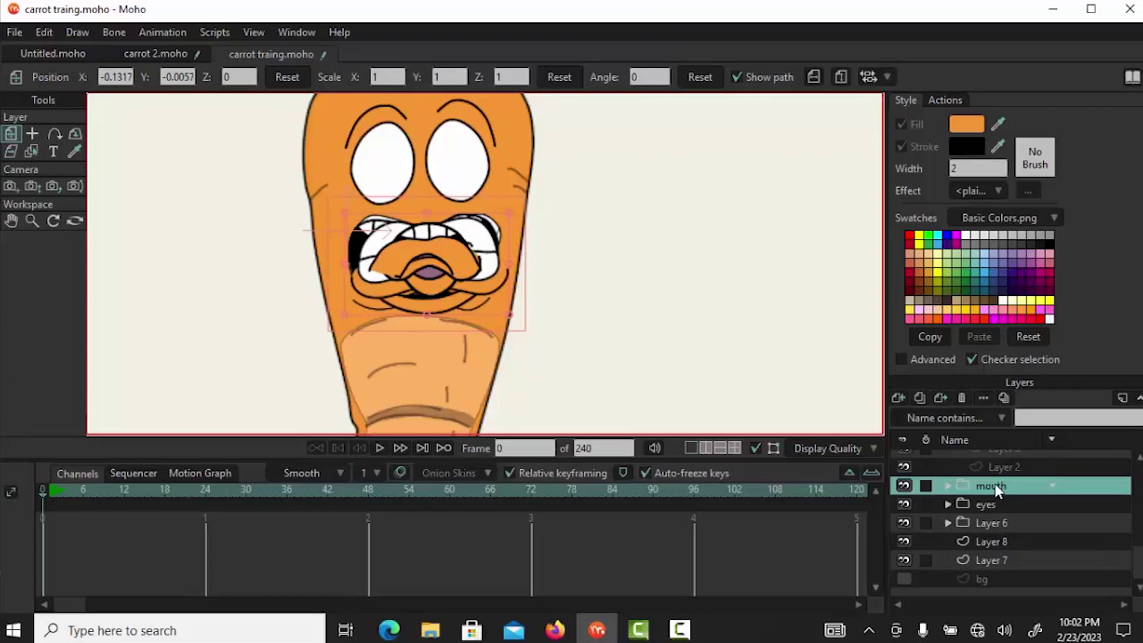
right_click(996, 484)
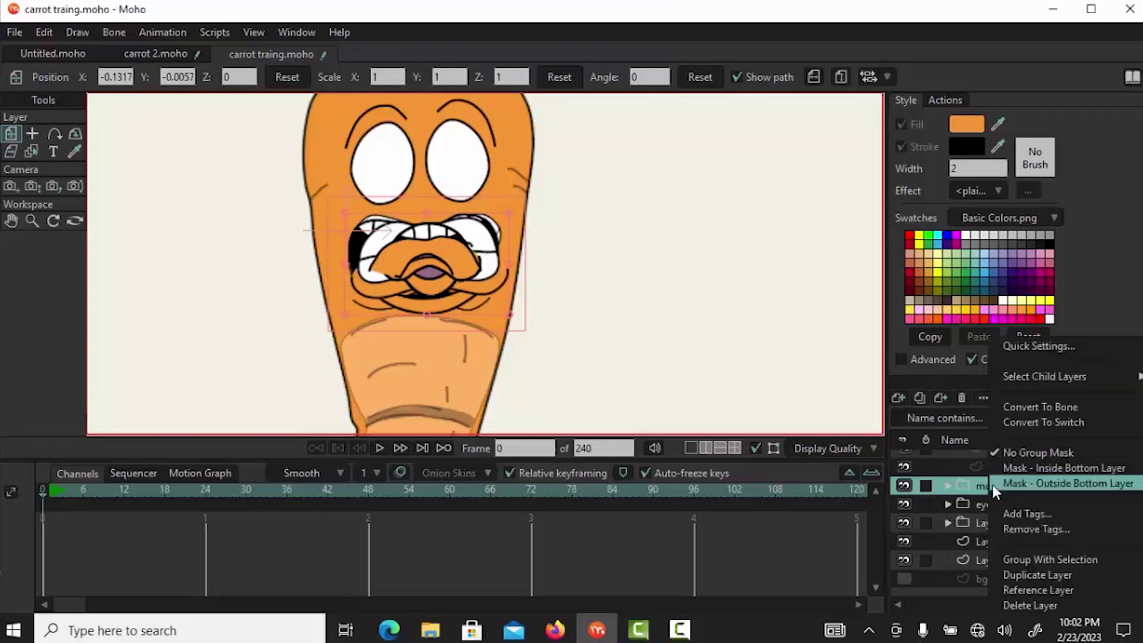
left_click(1059, 420)
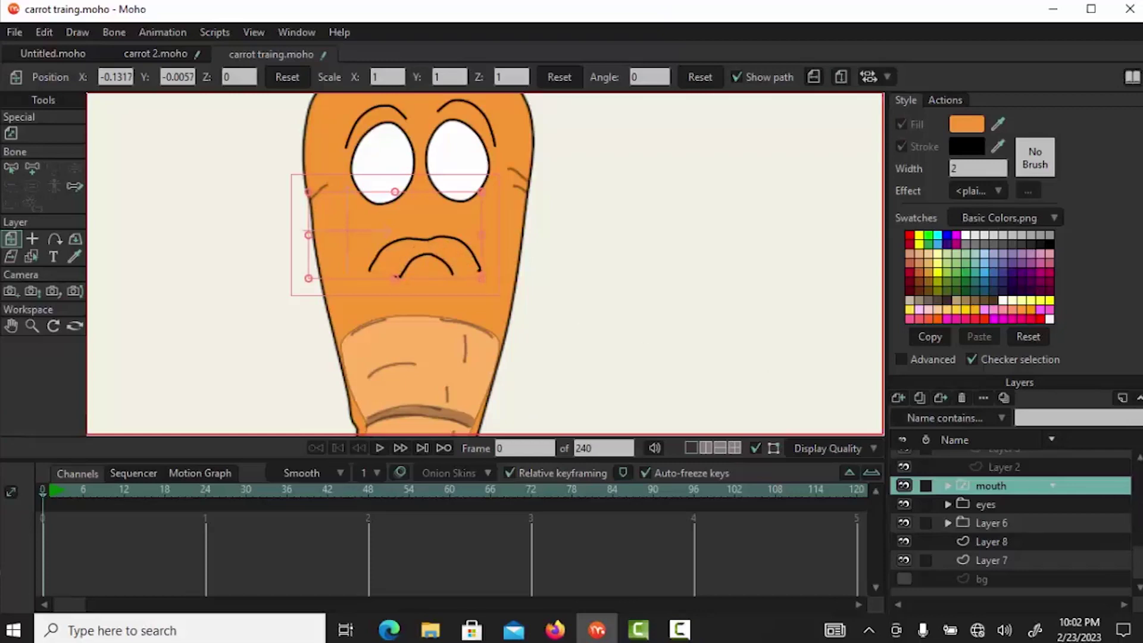
Show the hand group and move the hanging fist arm (Layer 7) and the pointing hand (Layer 9) to the carrot's arm position
scroll(1088, 489, "up", 3)
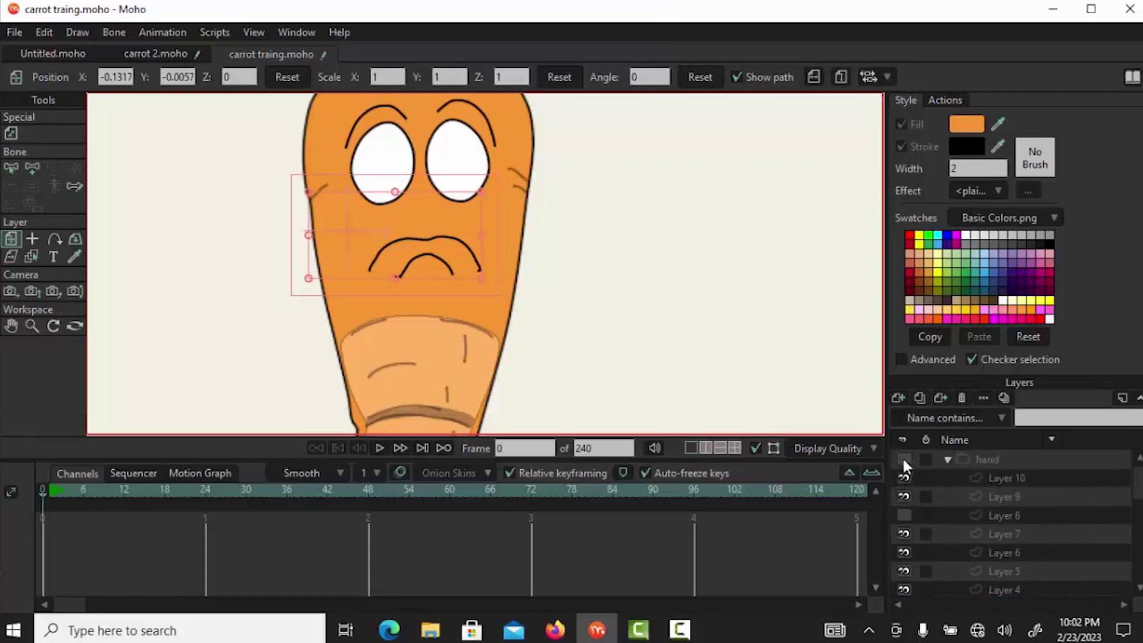
left_click(903, 459)
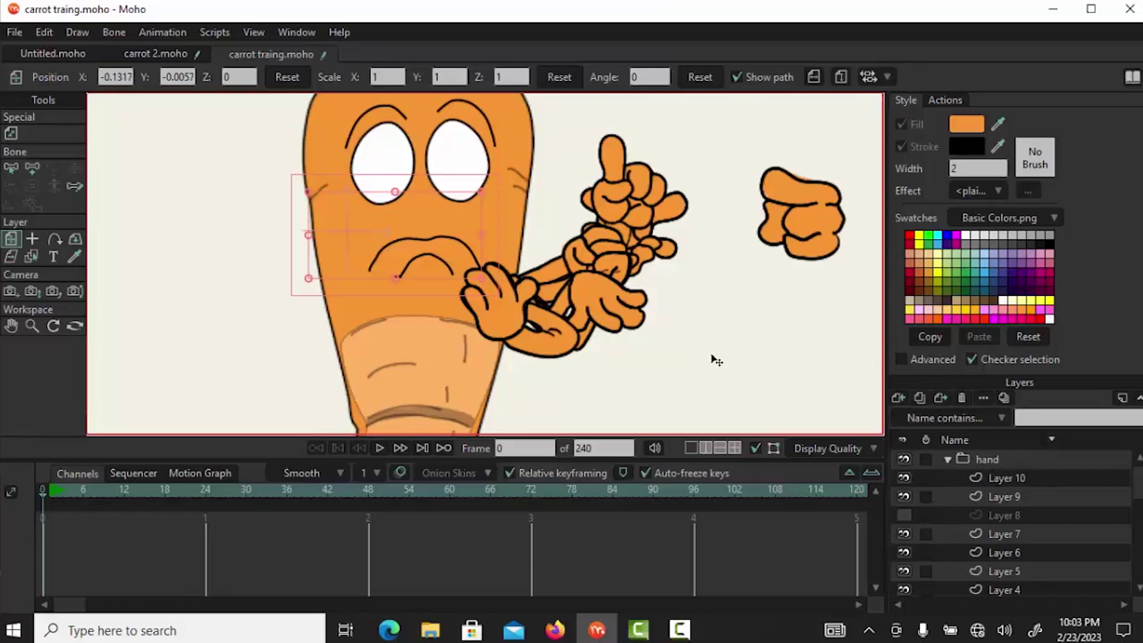
scroll(722, 355, "down", 2)
left_click_drag(738, 327, 594, 263)
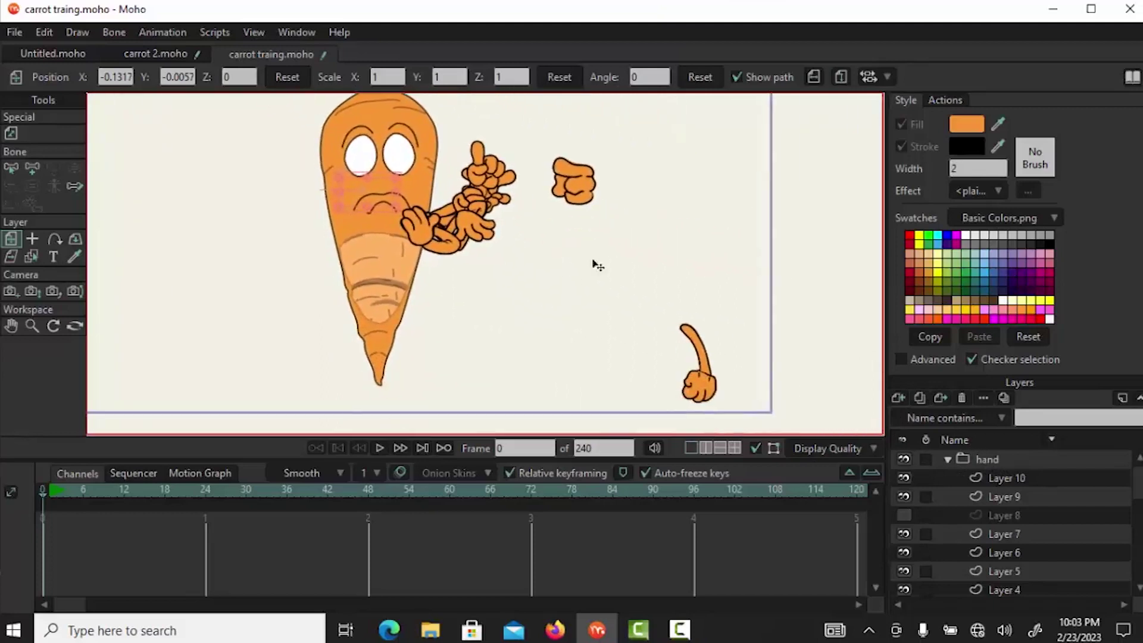
left_click(708, 354)
left_click_drag(708, 354, 448, 245)
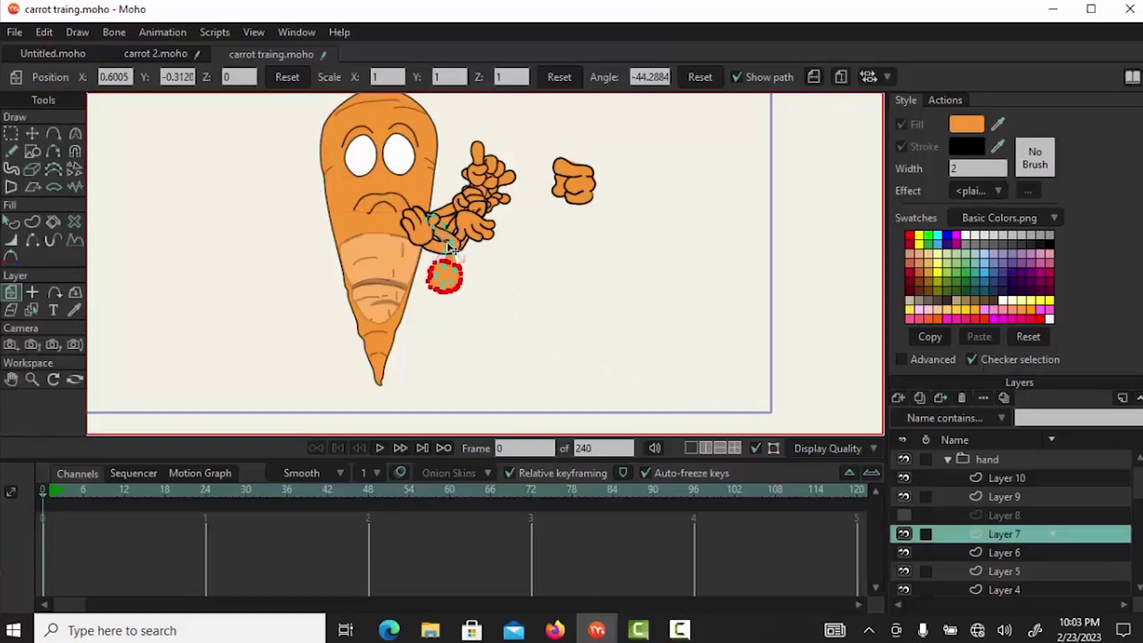
left_click(569, 185)
left_click_drag(580, 198, 425, 240)
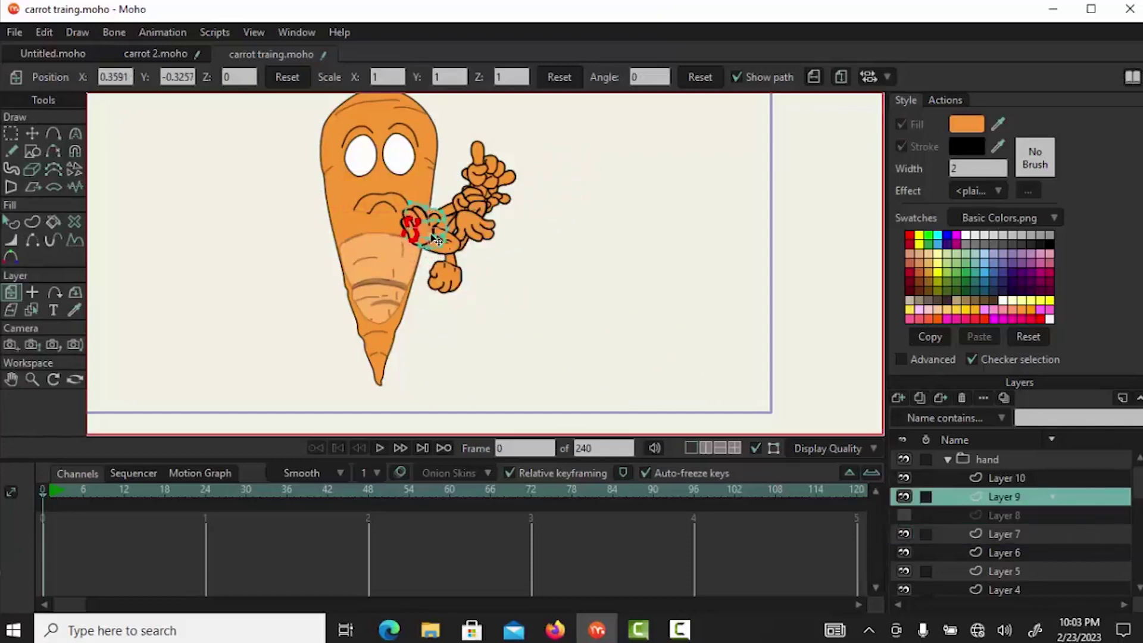
Make Layer 8 visible inside the hand group and convert the group to a switch layer
left_click(947, 459)
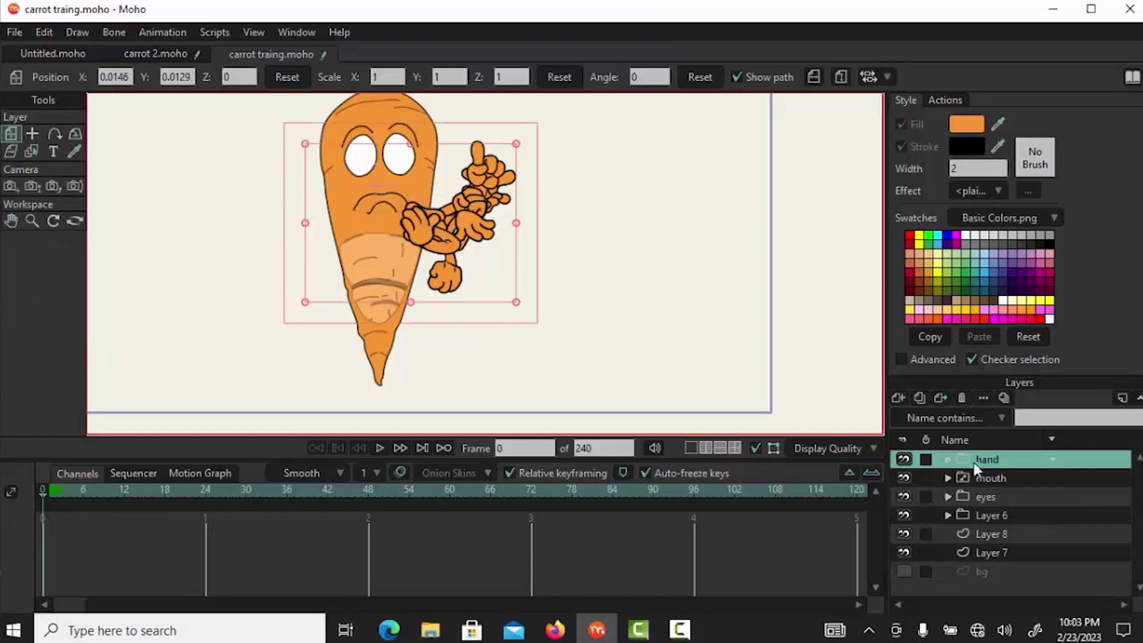
left_click(947, 459)
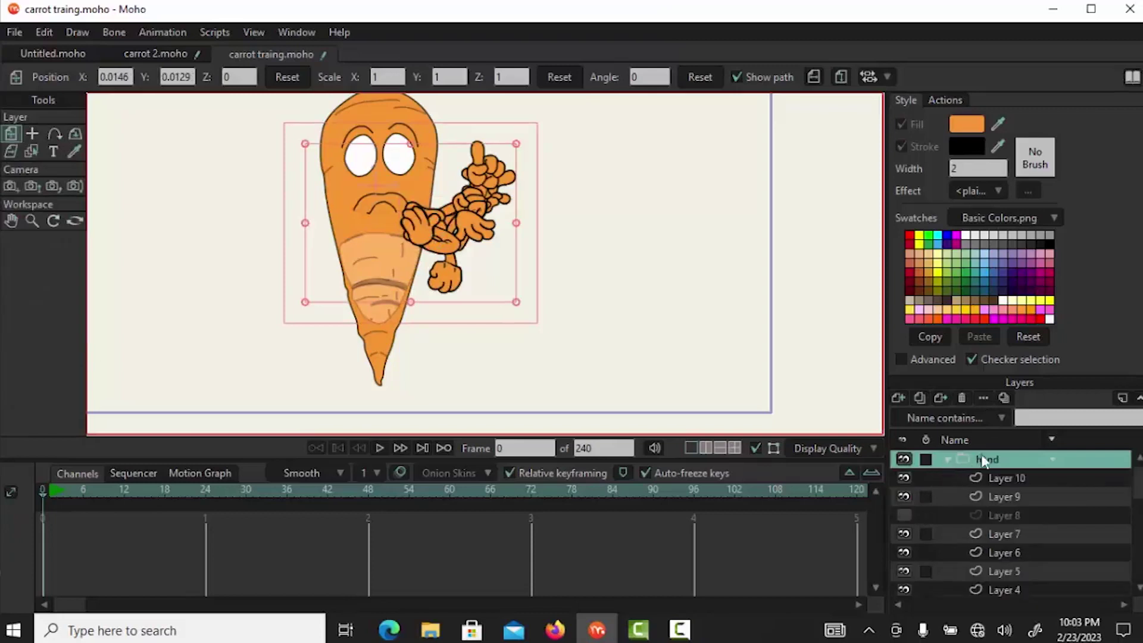
left_click(920, 511)
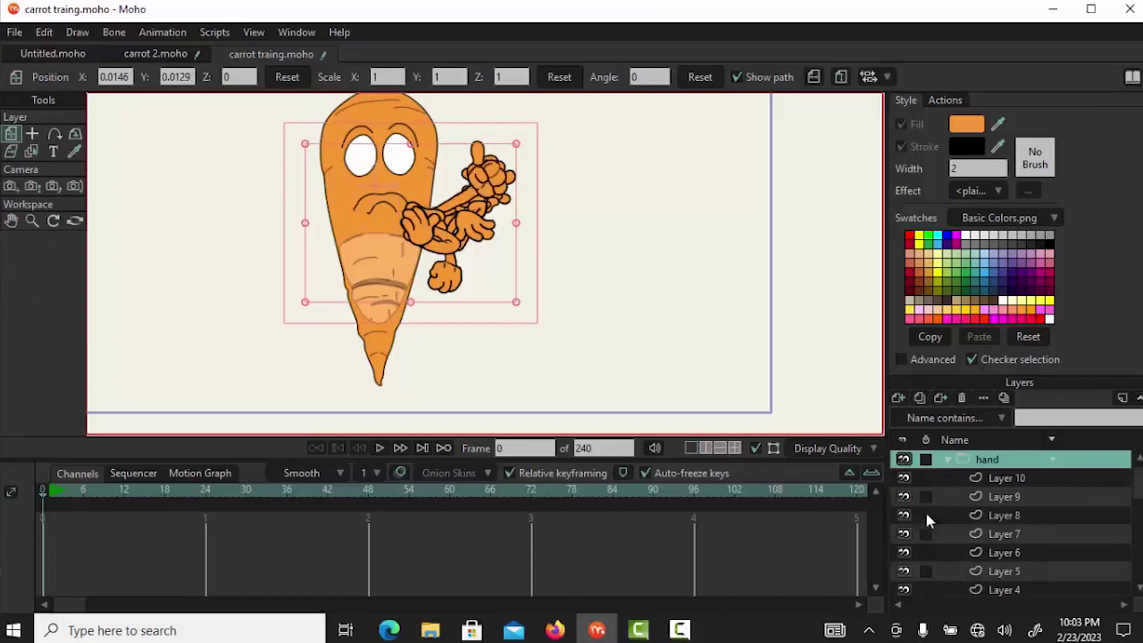
left_click(948, 460)
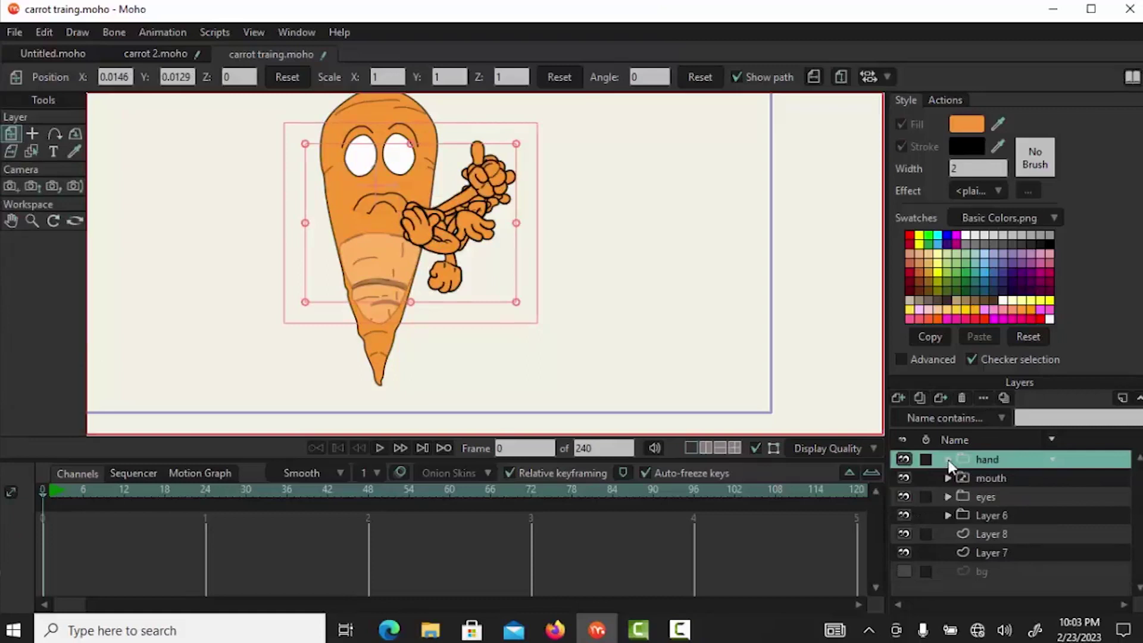
right_click(991, 457)
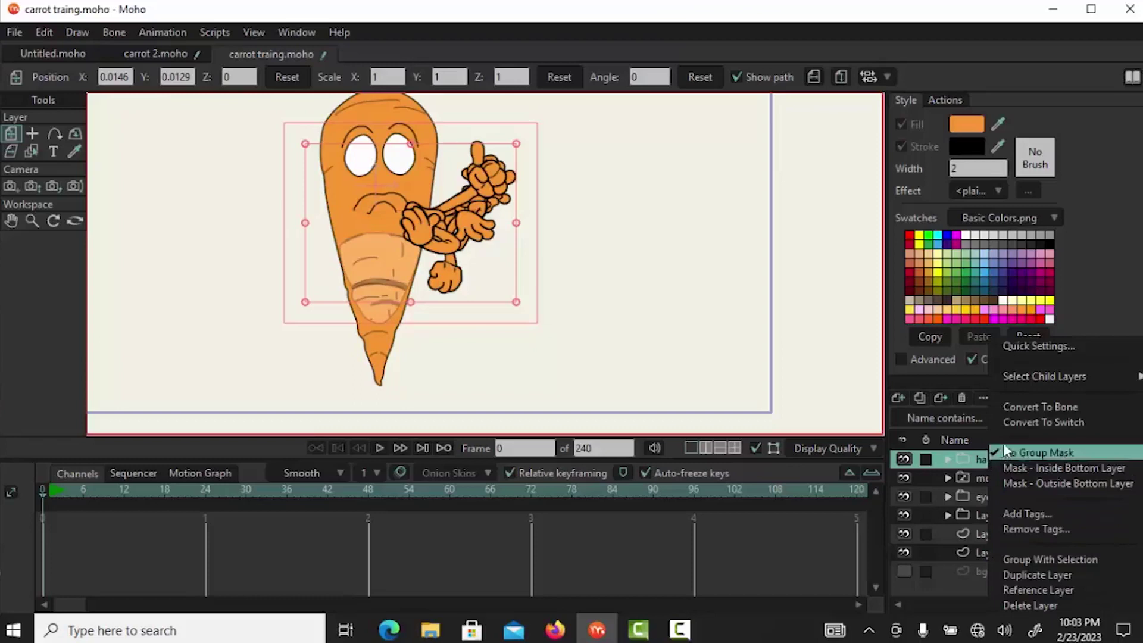
left_click(1038, 423)
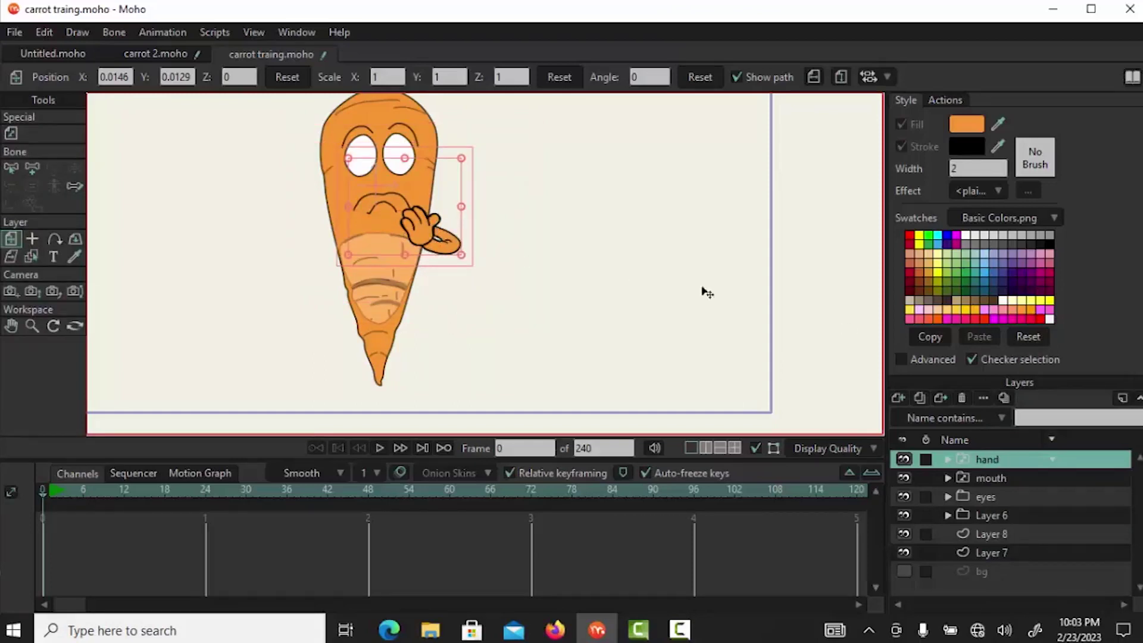
Switch the hand through Layers 9, 8, 7 and 6, ending on the bent arm with the raised open palm
right_click(998, 458)
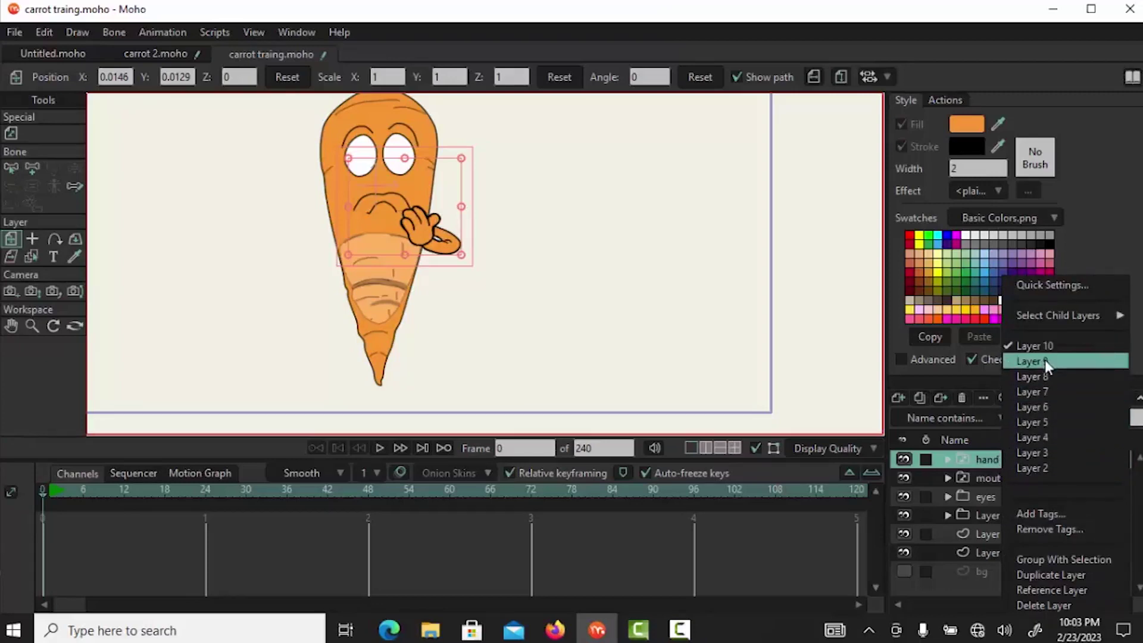
left_click(1045, 361)
right_click(999, 458)
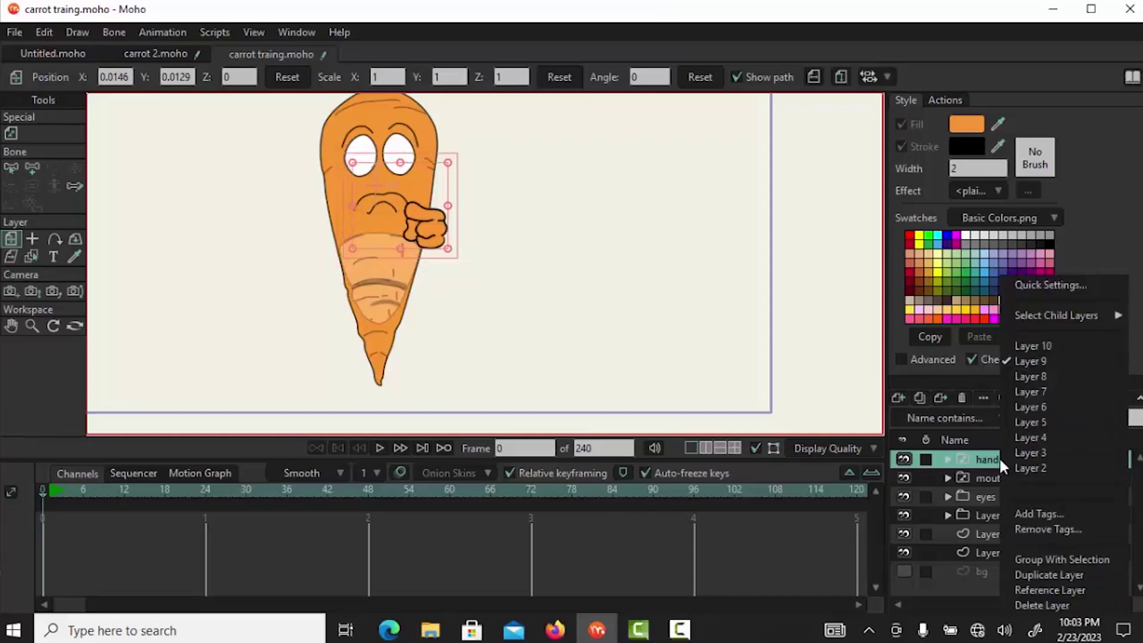
left_click(1039, 377)
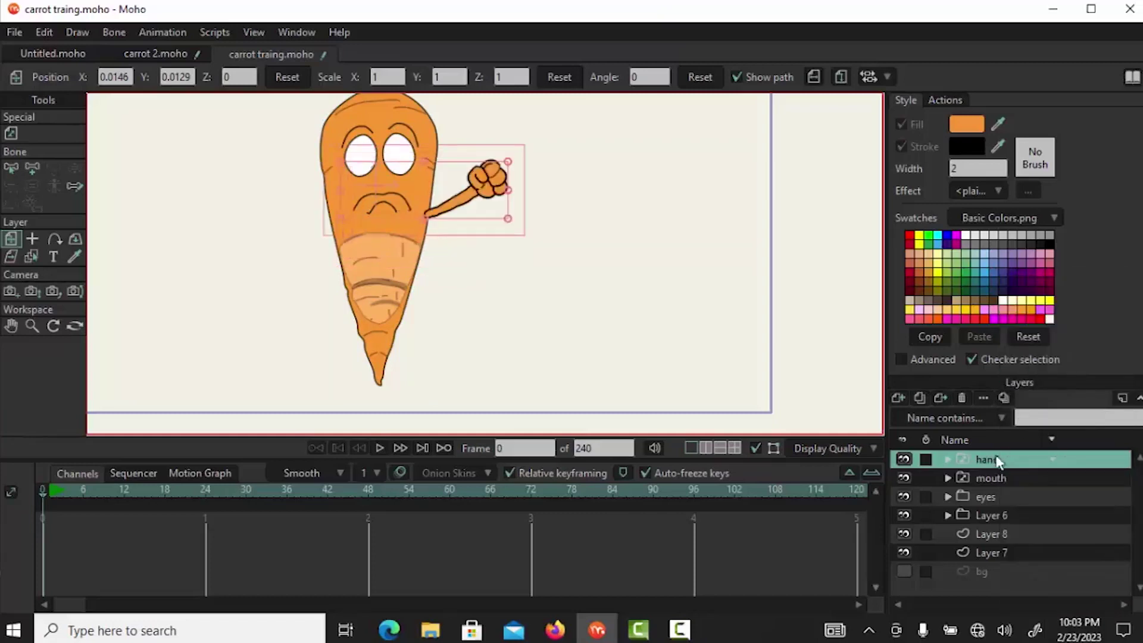
right_click(997, 457)
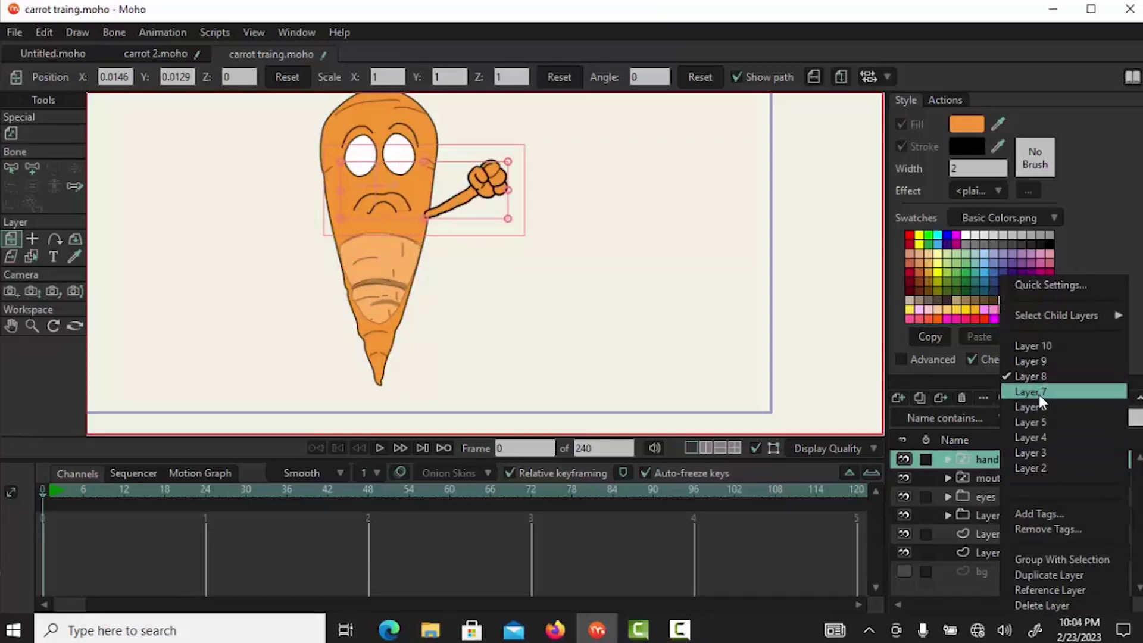
left_click(1038, 394)
right_click(1000, 457)
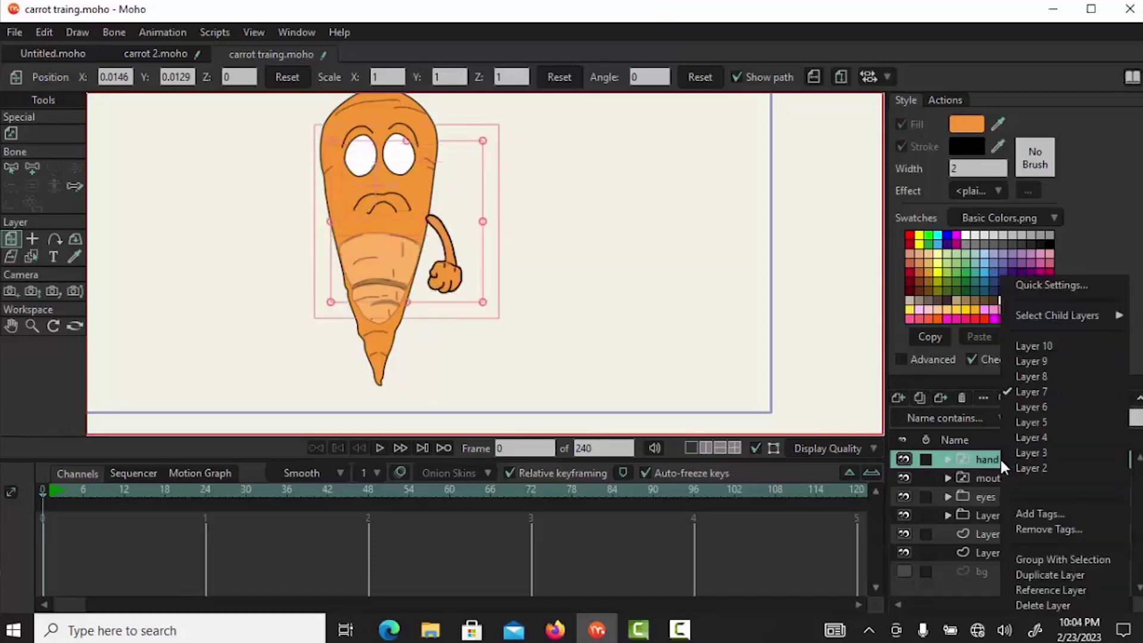
left_click(1041, 407)
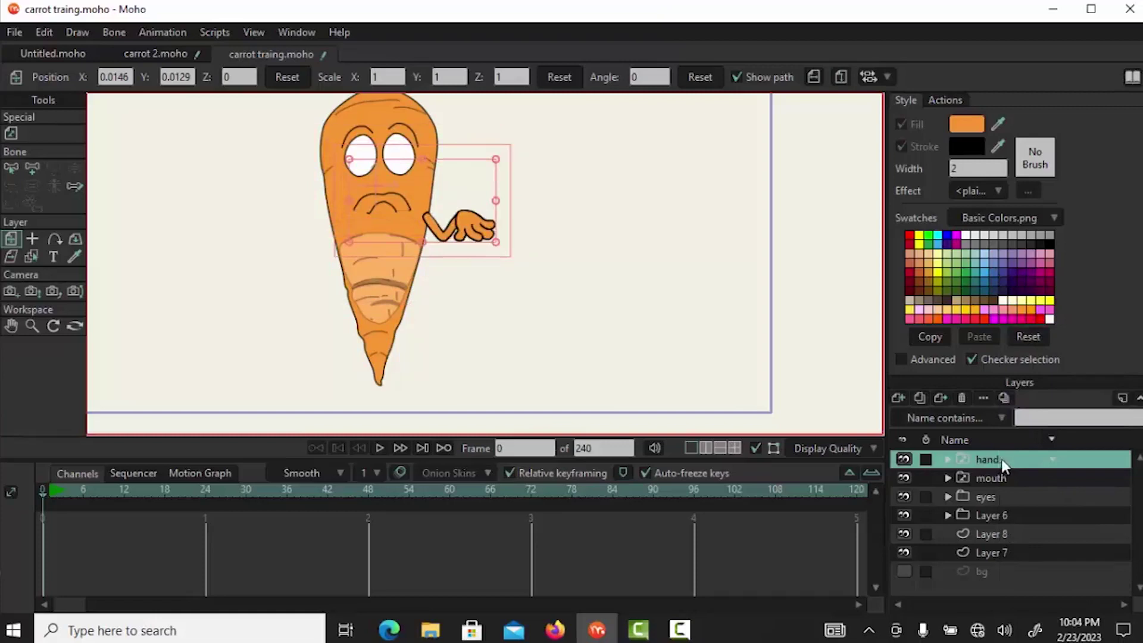
right_click(1001, 459)
left_click(1030, 433)
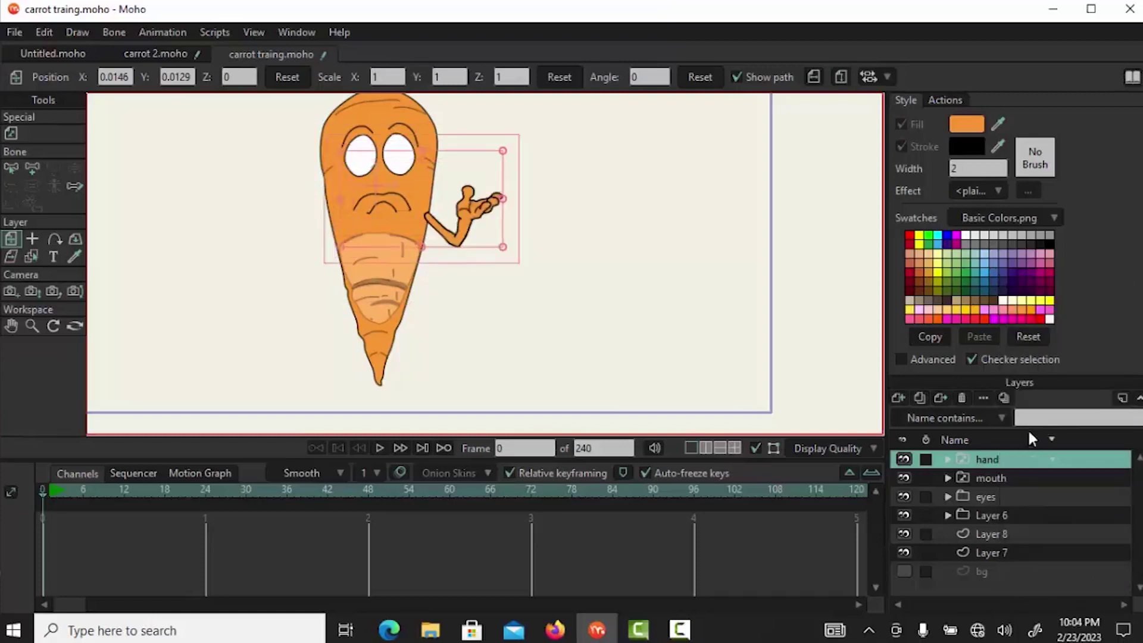
Switch the mouth through Layers 3, 5 and 7, ending on the small sad mouth in Layer 8
right_click(1001, 477)
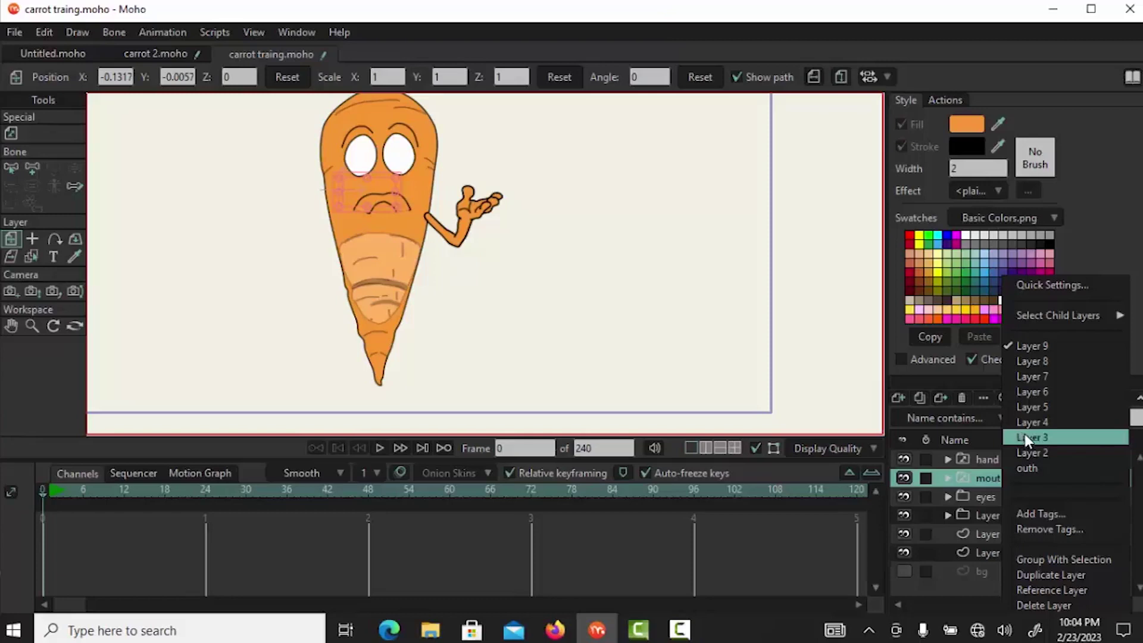
left_click(1024, 437)
right_click(999, 475)
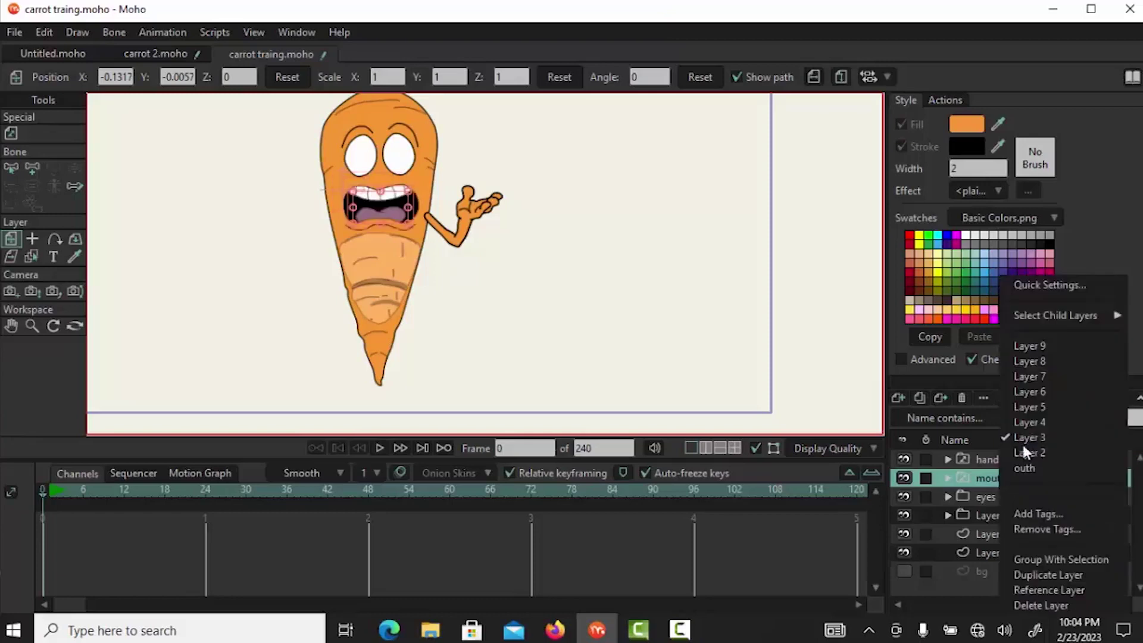
left_click(1034, 409)
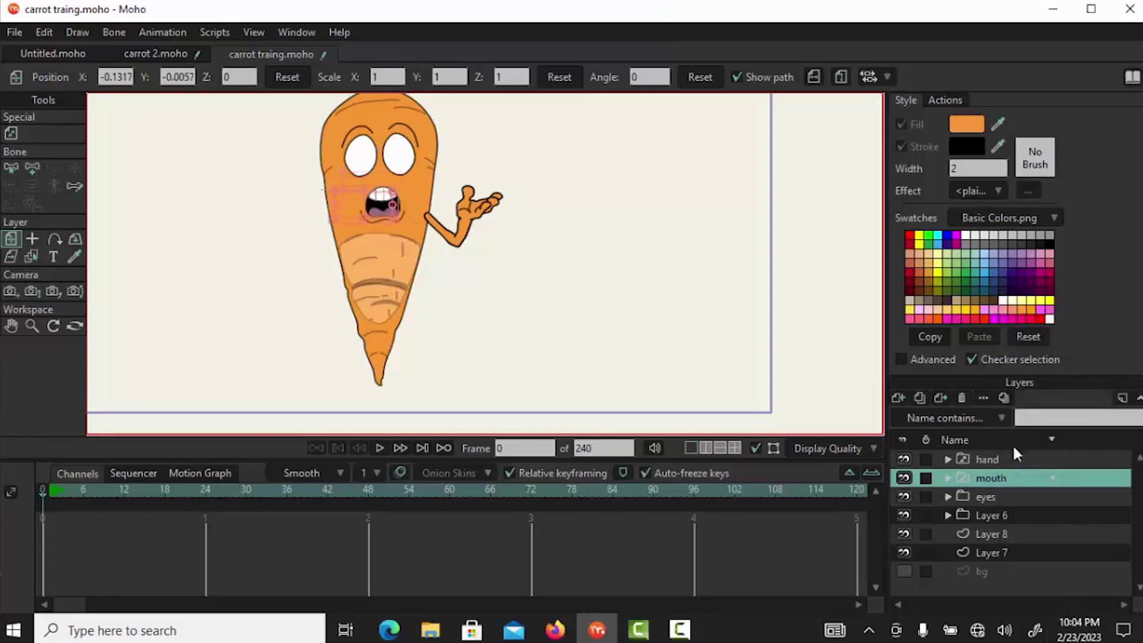
right_click(998, 473)
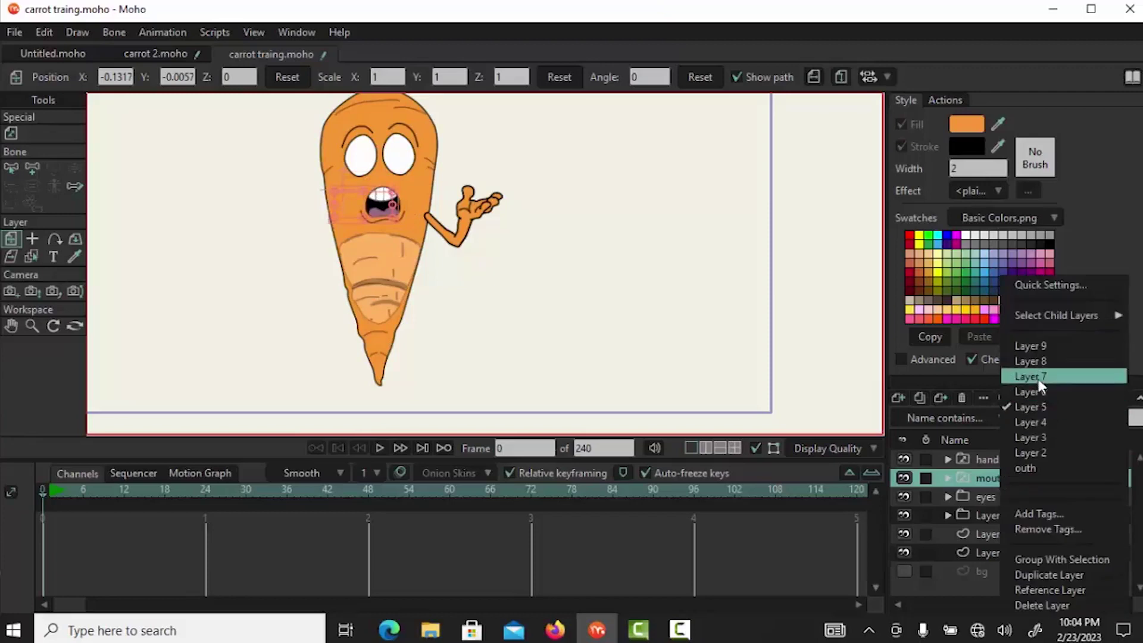
left_click(1037, 378)
right_click(999, 473)
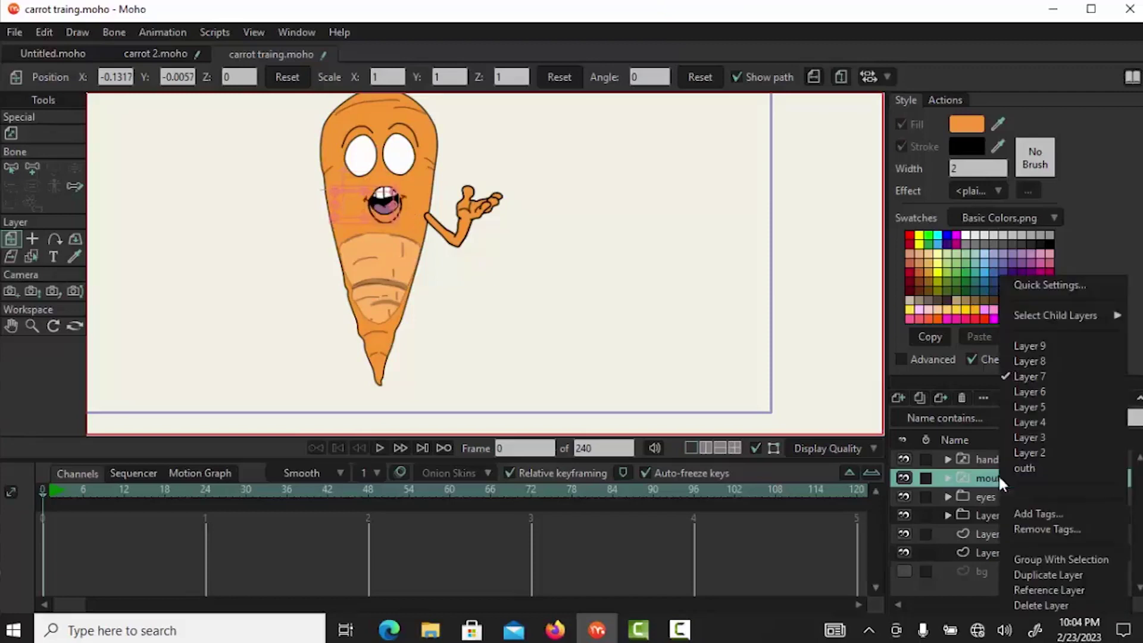
left_click(1046, 360)
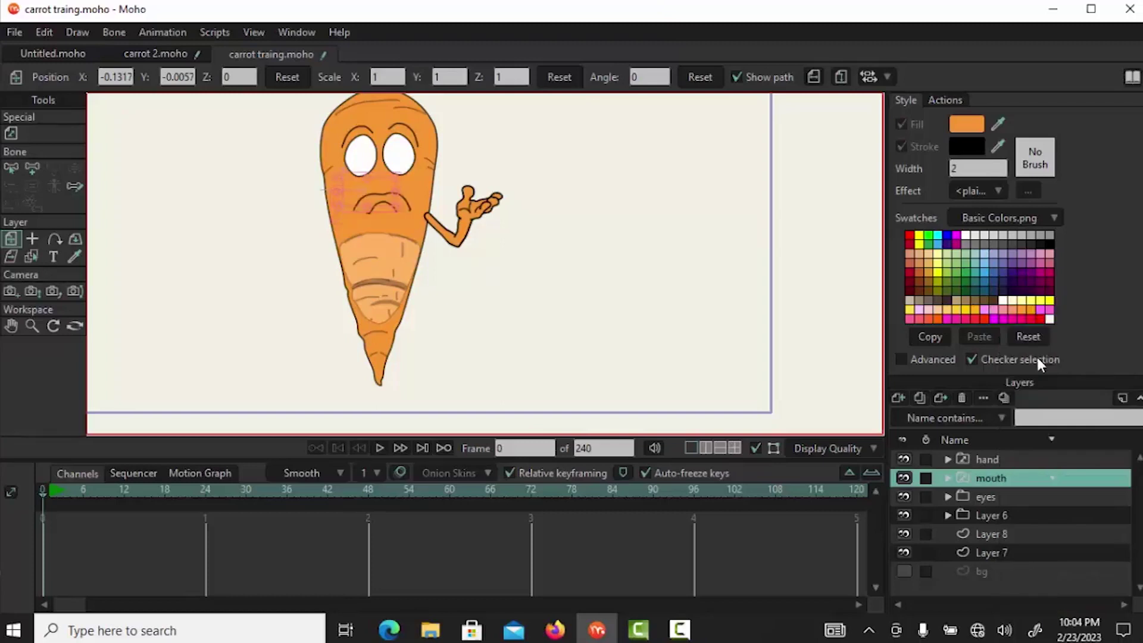
Duplicate the hand switch layer and flip the copy horizontally to give the carrot its opposite arm
left_click(1002, 459)
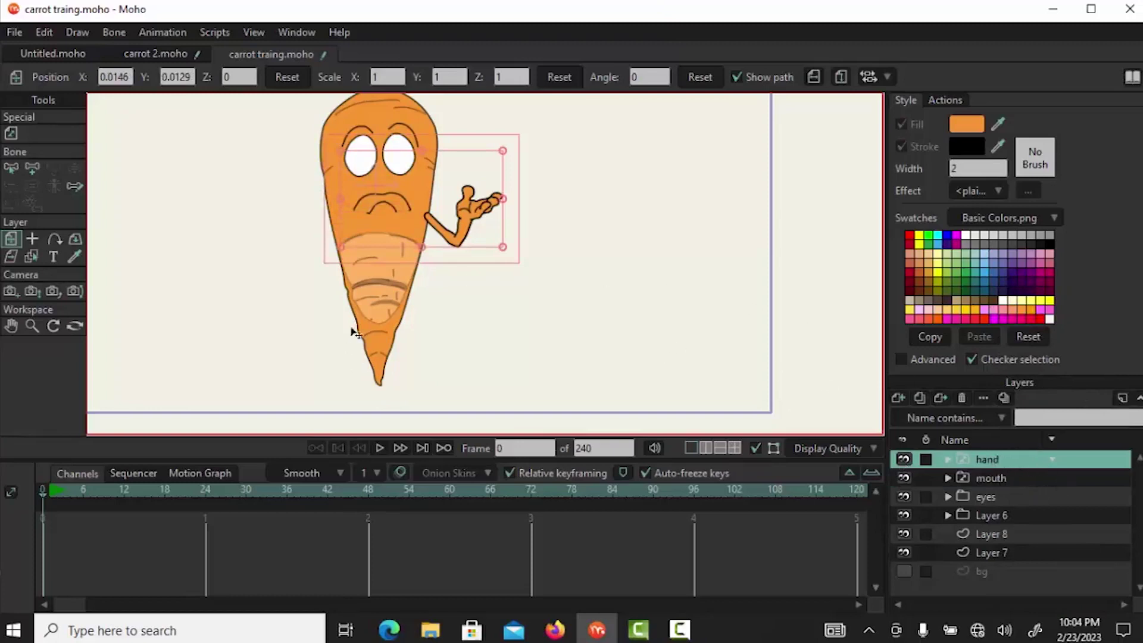
left_click(922, 397)
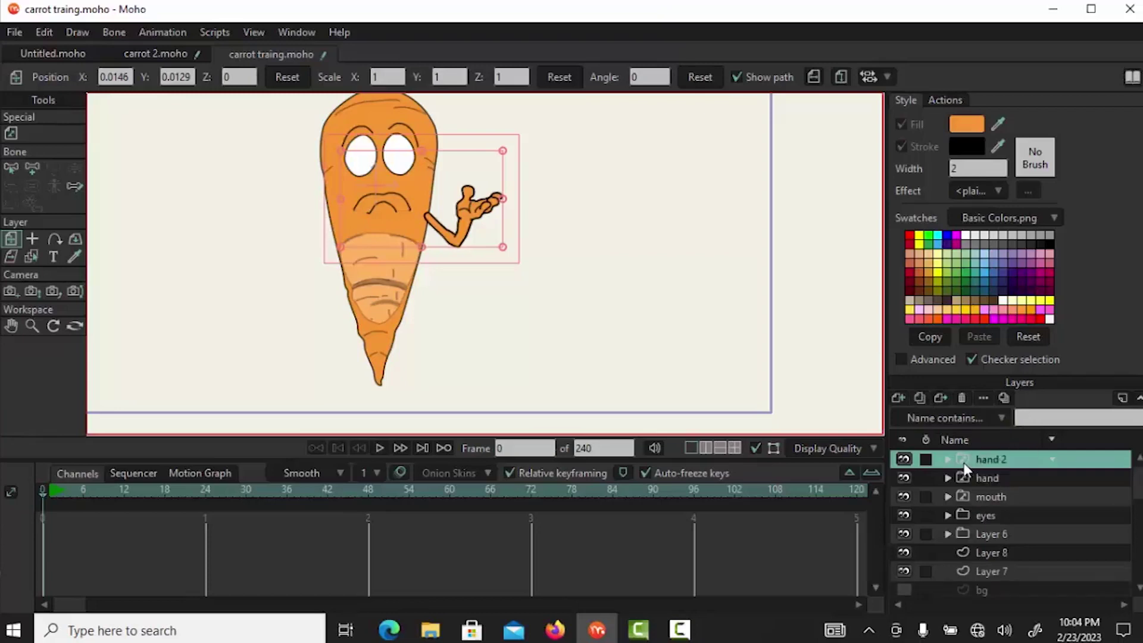
double_click(963, 461)
left_click(414, 333)
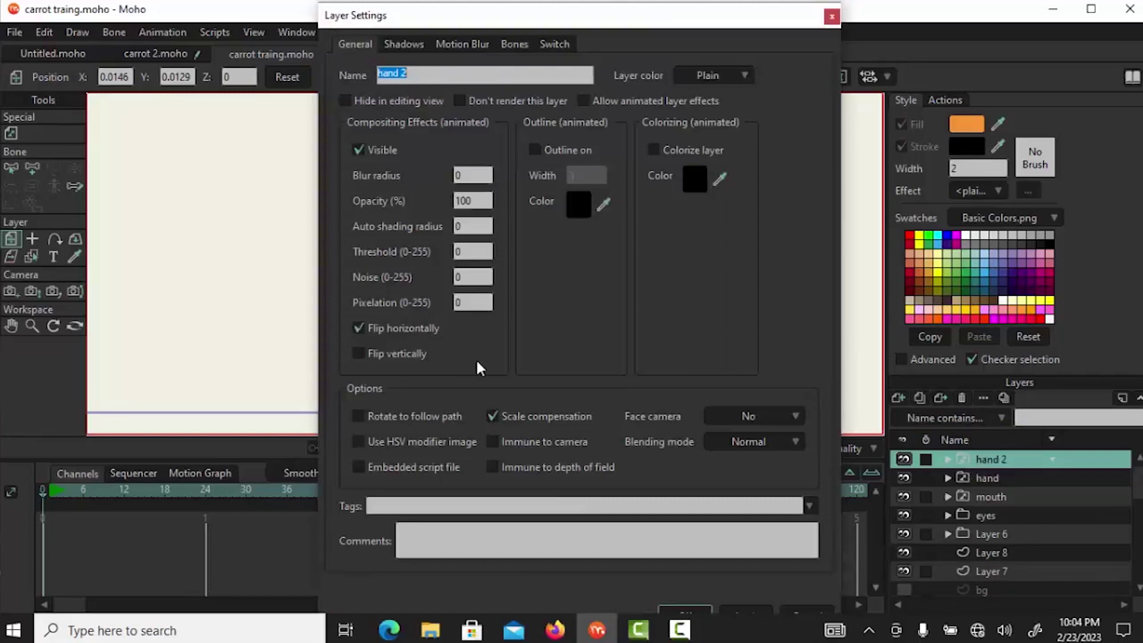
key("Return")
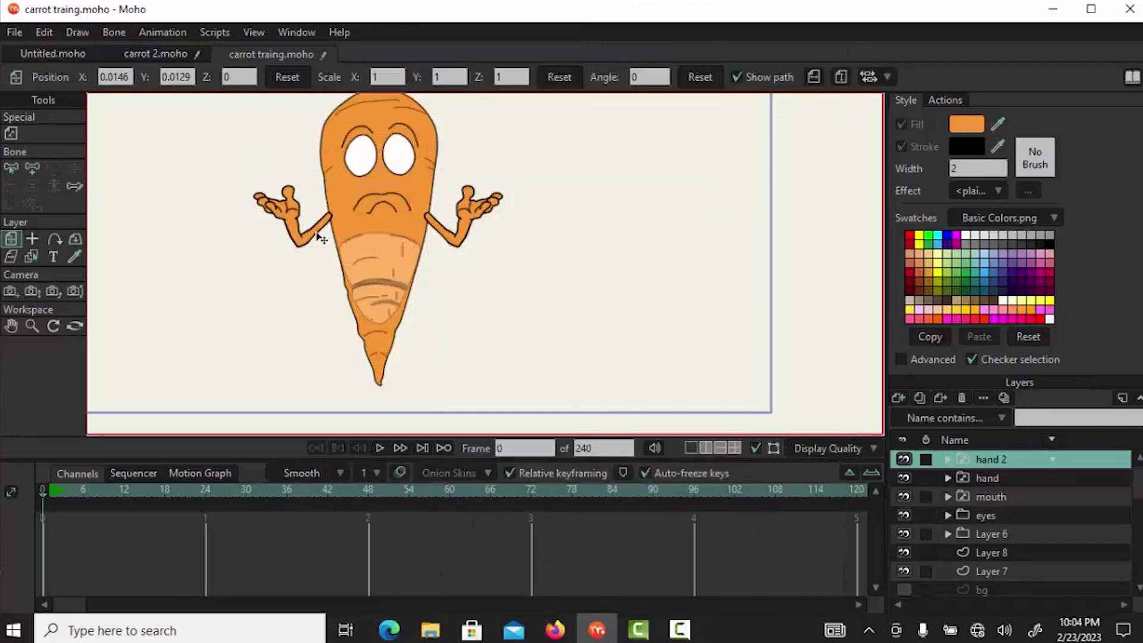
left_click_drag(319, 238, 323, 238)
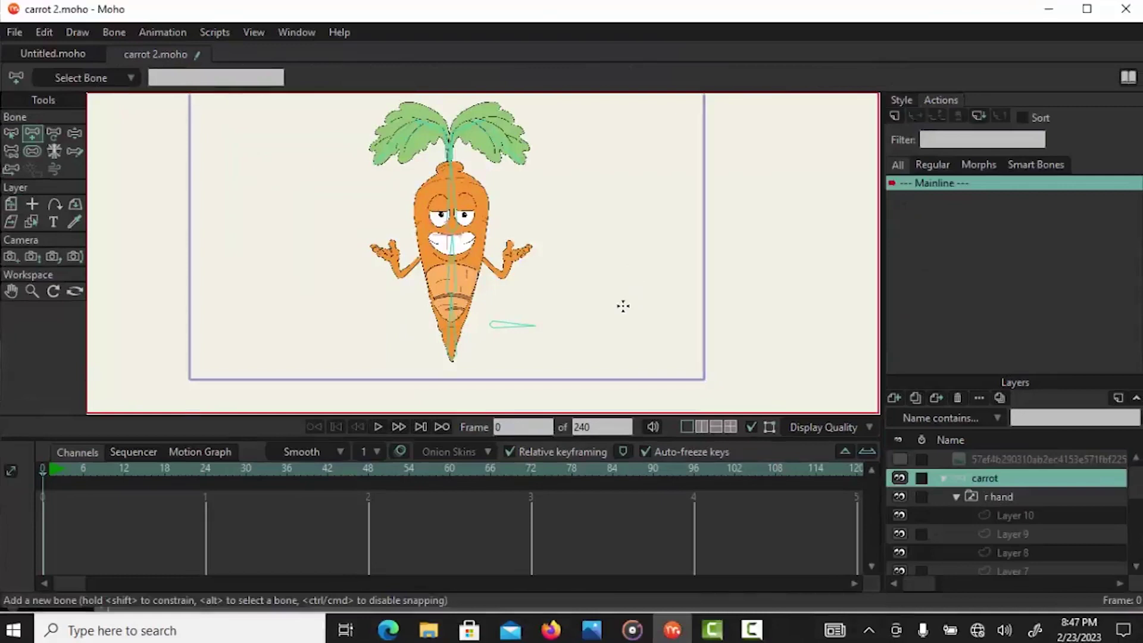
Draw a short upright bone in the empty space beside the carrot and make it a smart bone dial with minimum angle 0
scroll(623, 303, "up", 3)
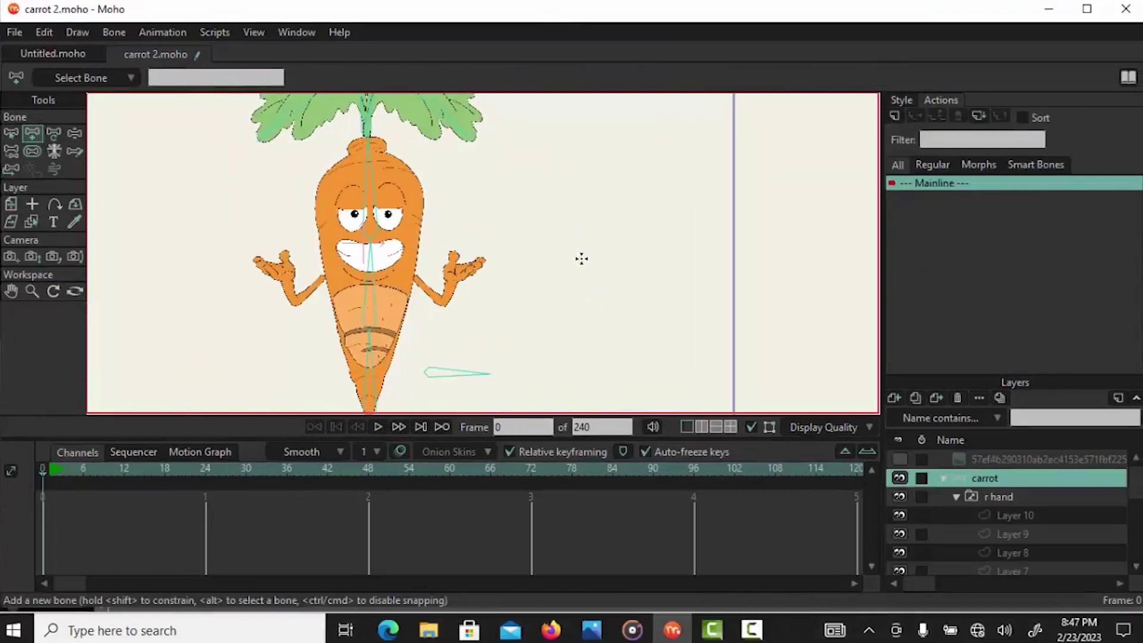
left_click_drag(581, 265, 586, 200)
left_click(113, 32)
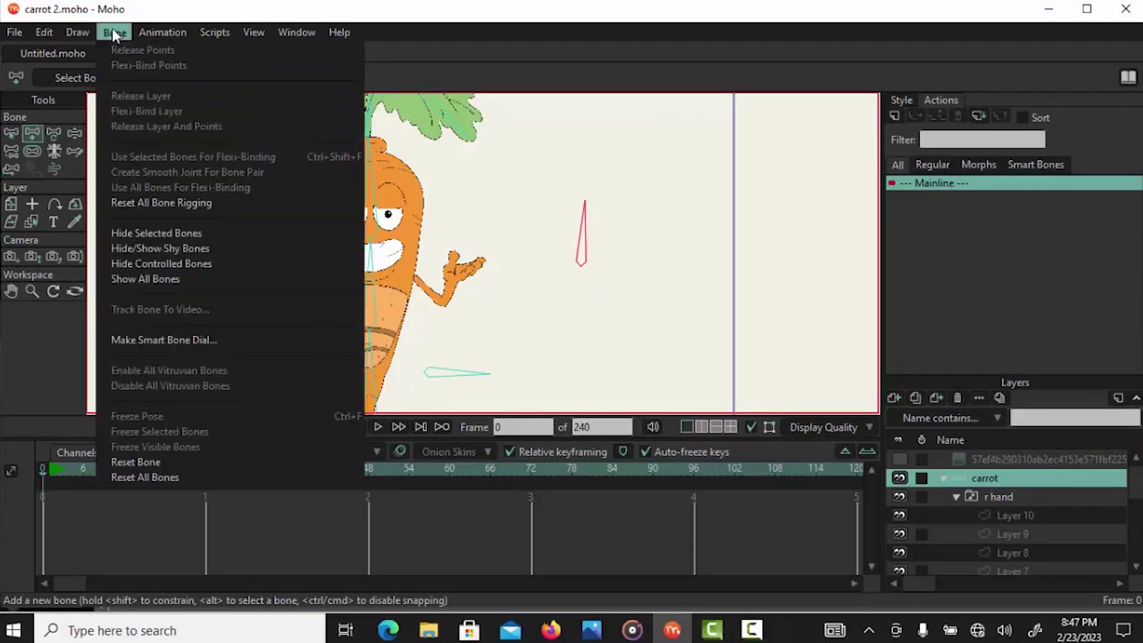
left_click(163, 334)
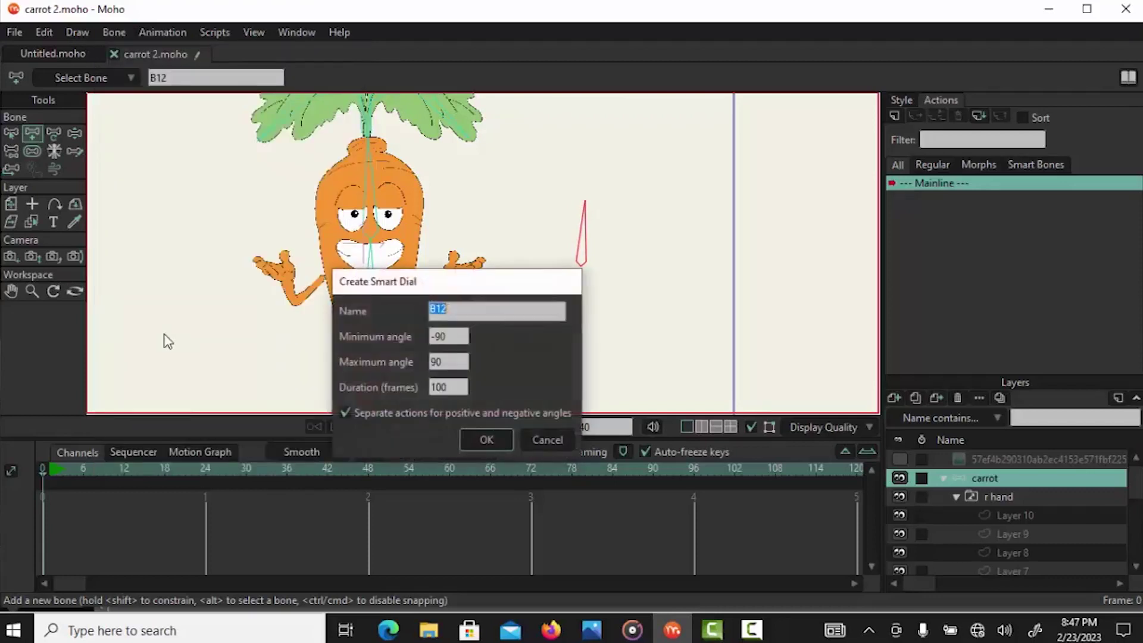
left_click_drag(468, 287, 475, 327)
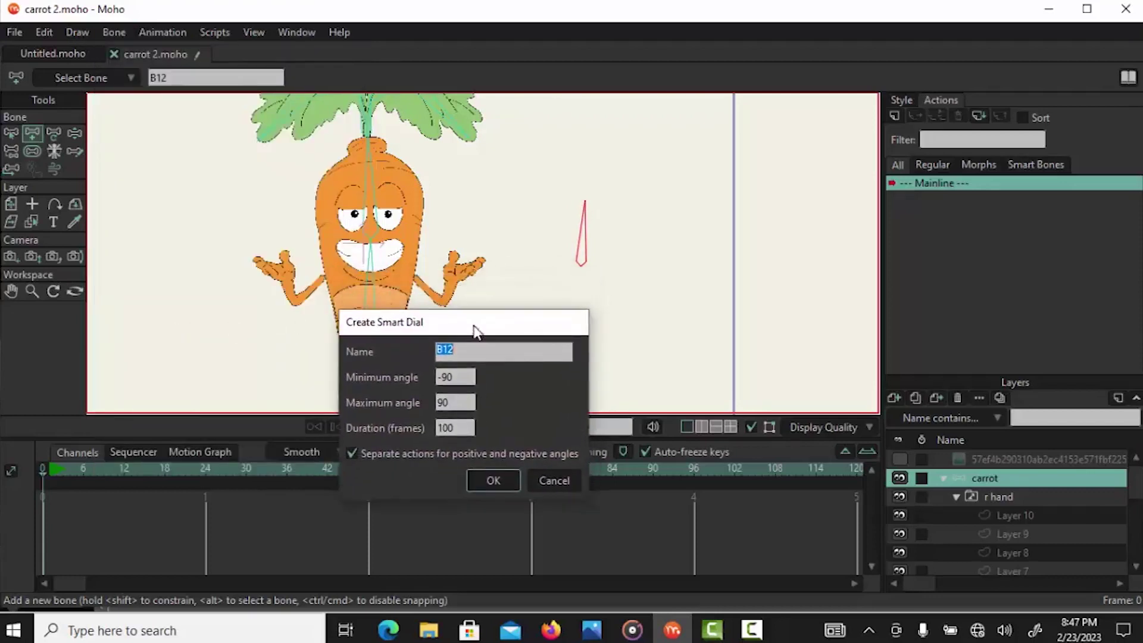
left_click_drag(453, 379, 414, 381)
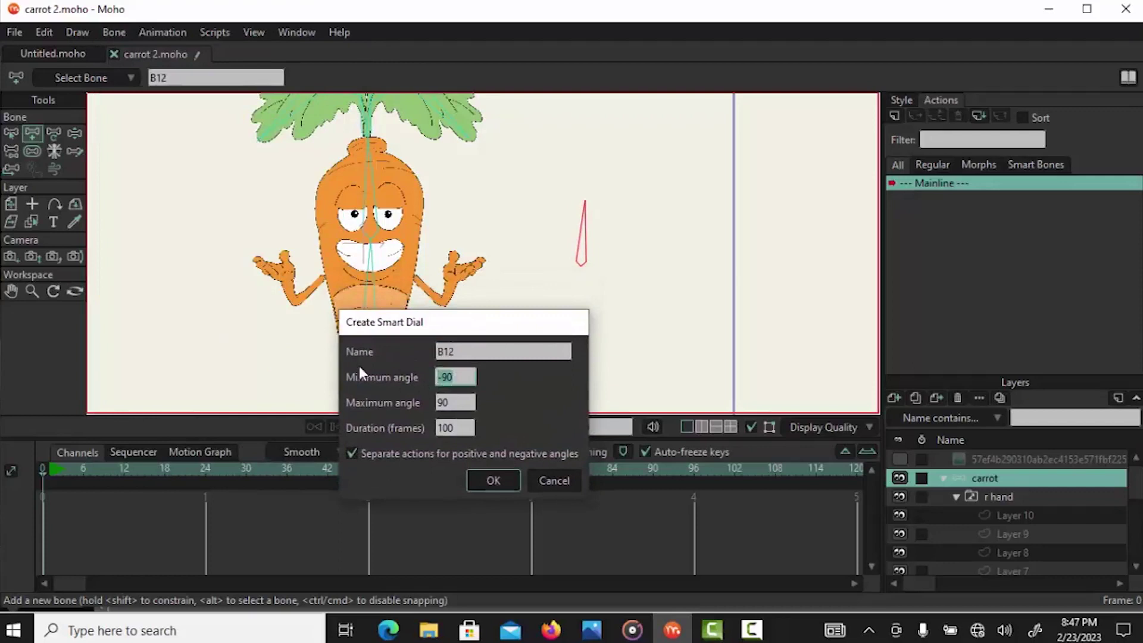
type("0")
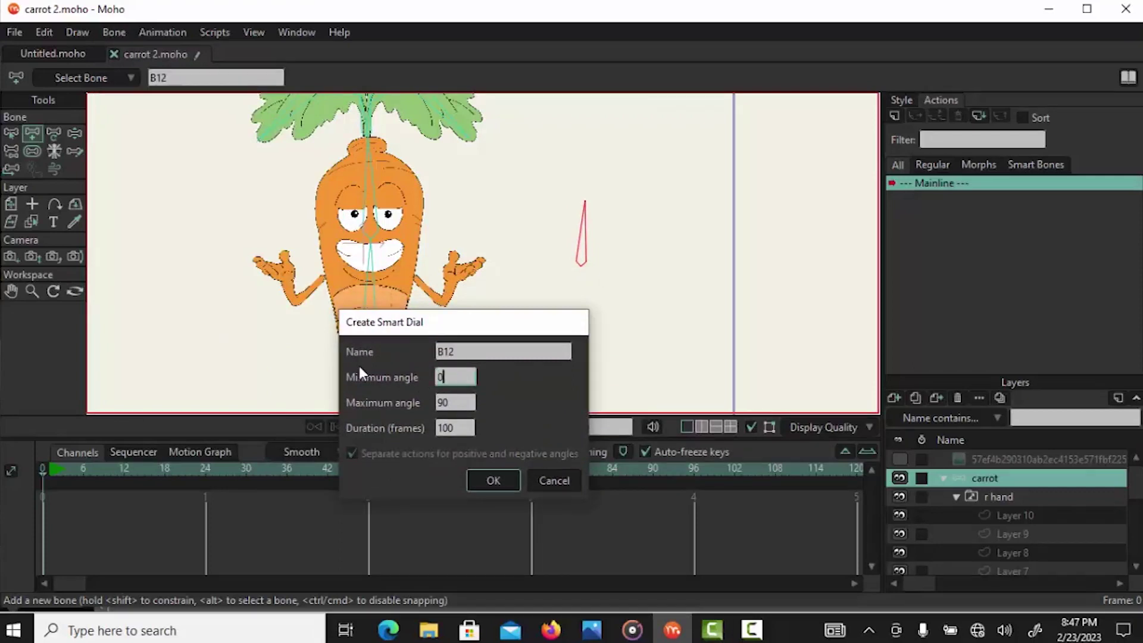
left_click(493, 481)
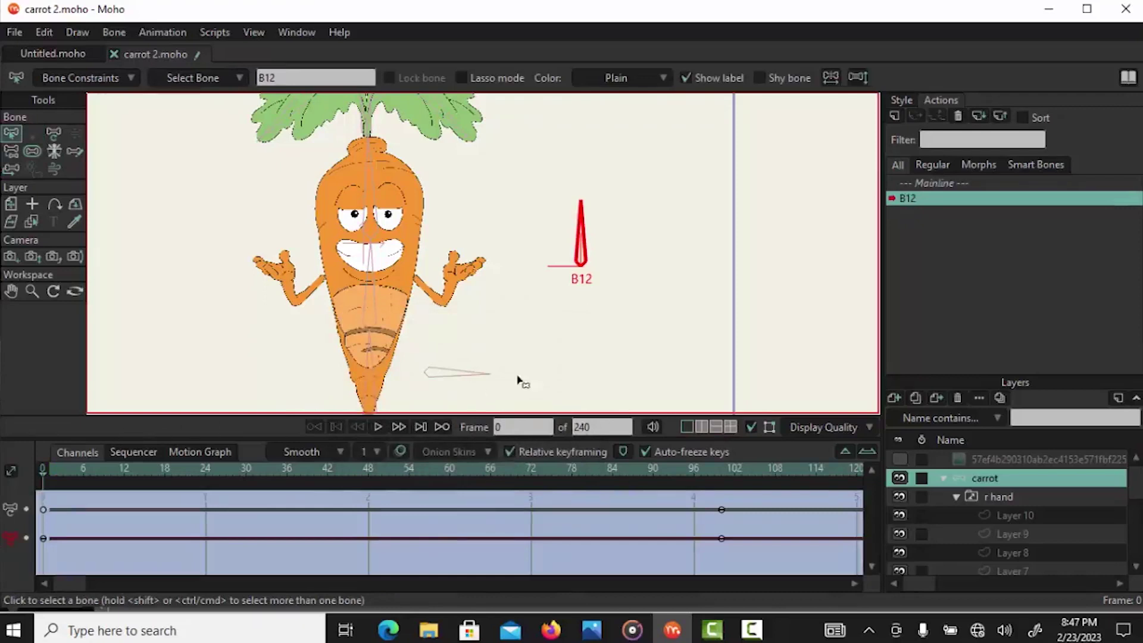
In the B12 action, key the r hand switch layer to Layer 2 at frame 4 and Layer 3 at frame 7
left_click(62, 470)
left_click(69, 467)
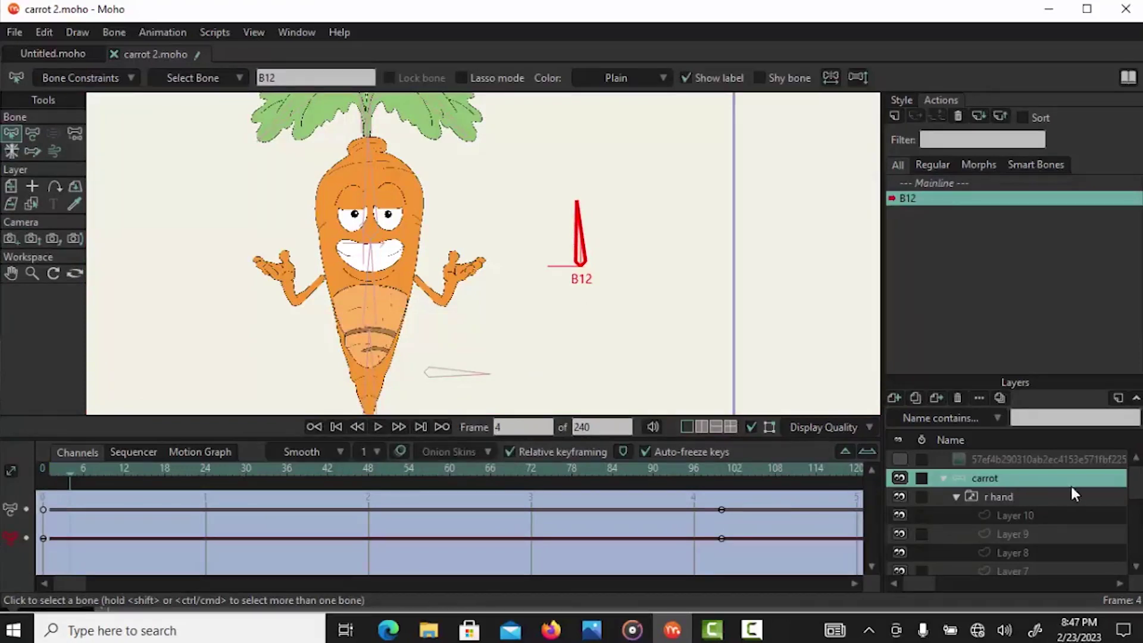
right_click(1003, 489)
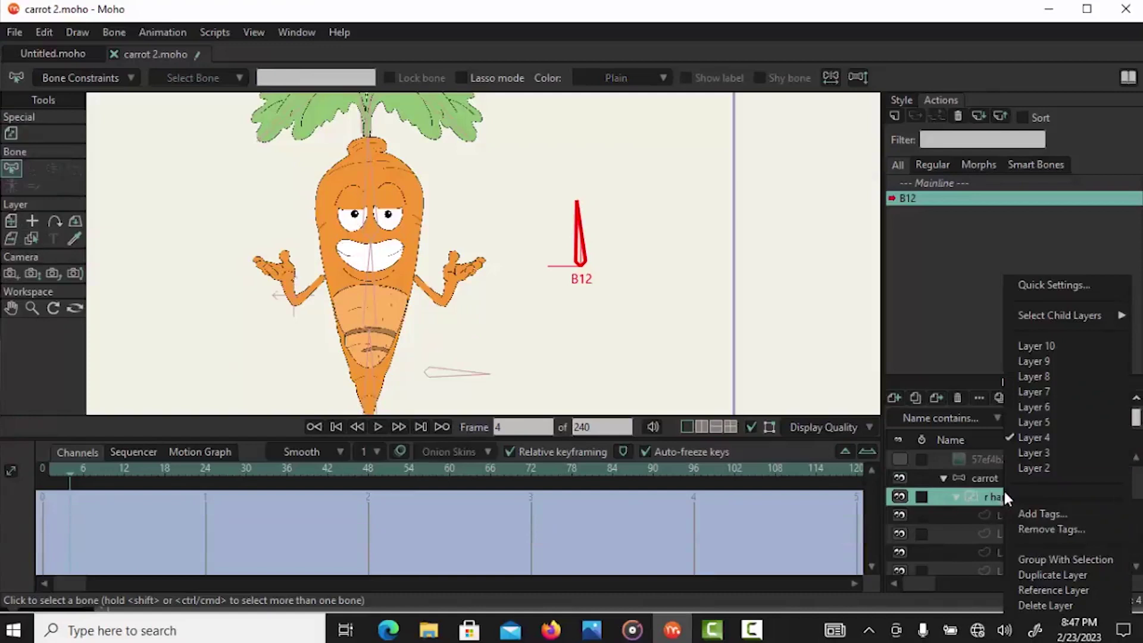
left_click(1049, 469)
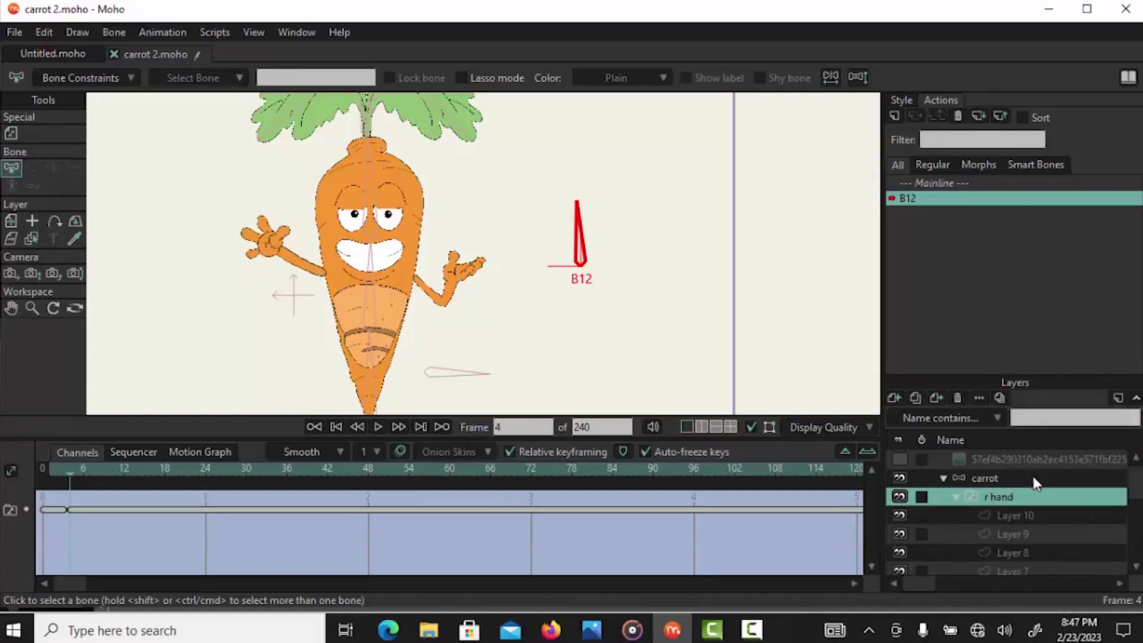
left_click_drag(90, 471, 91, 470)
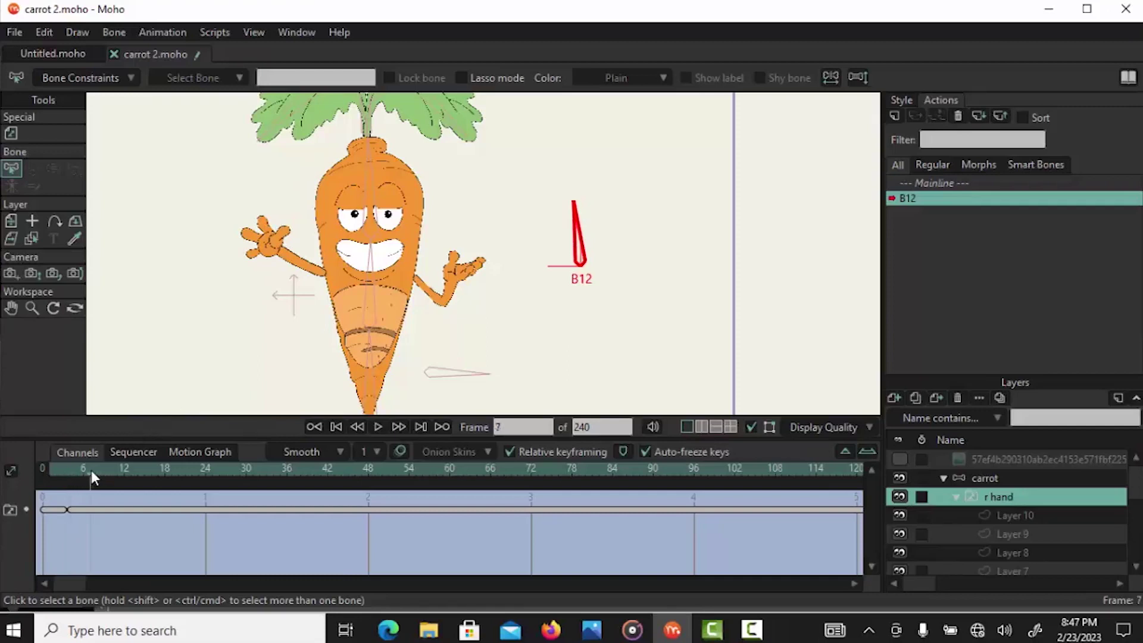
right_click(1005, 498)
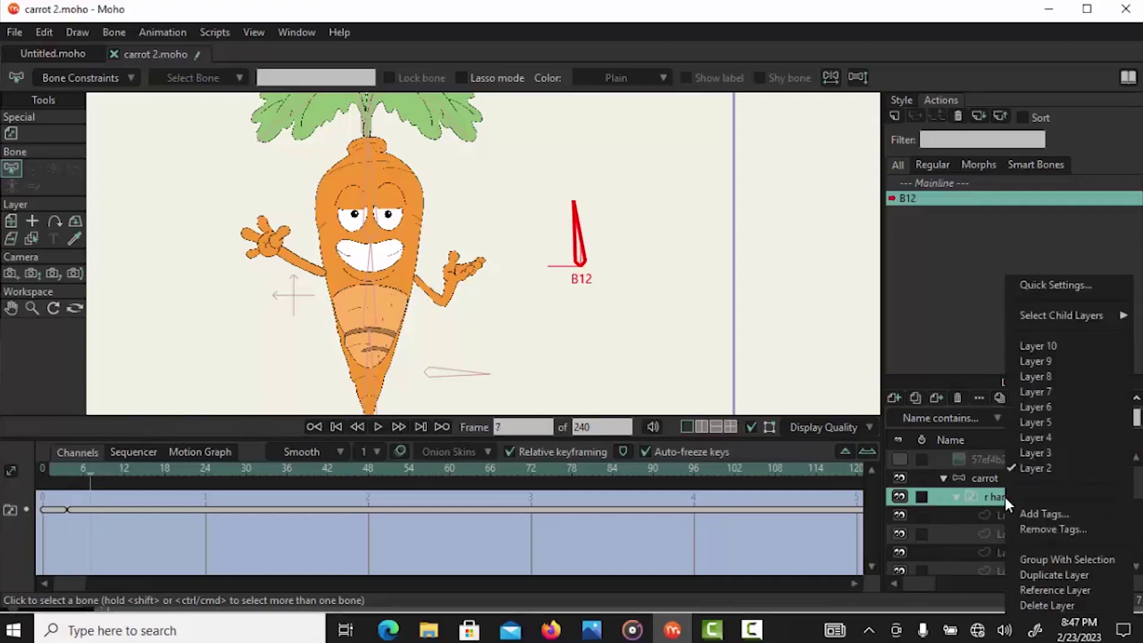
left_click(1049, 456)
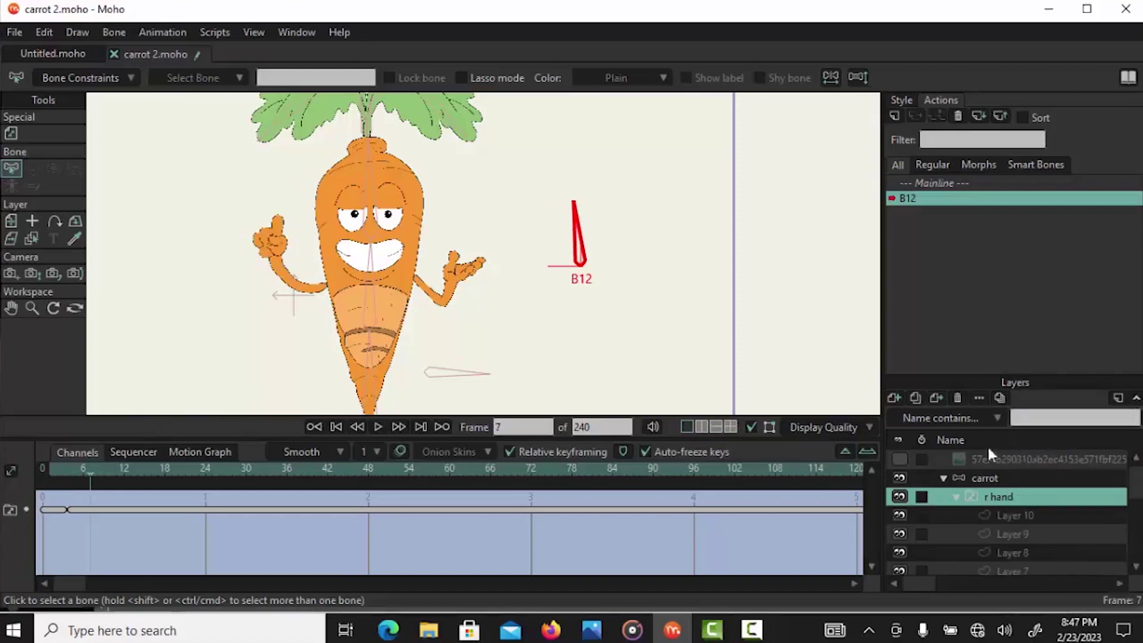
Key the r hand switch layer to Layer 4 at frame 11 and Layer 5 at frame 15
left_click(119, 471)
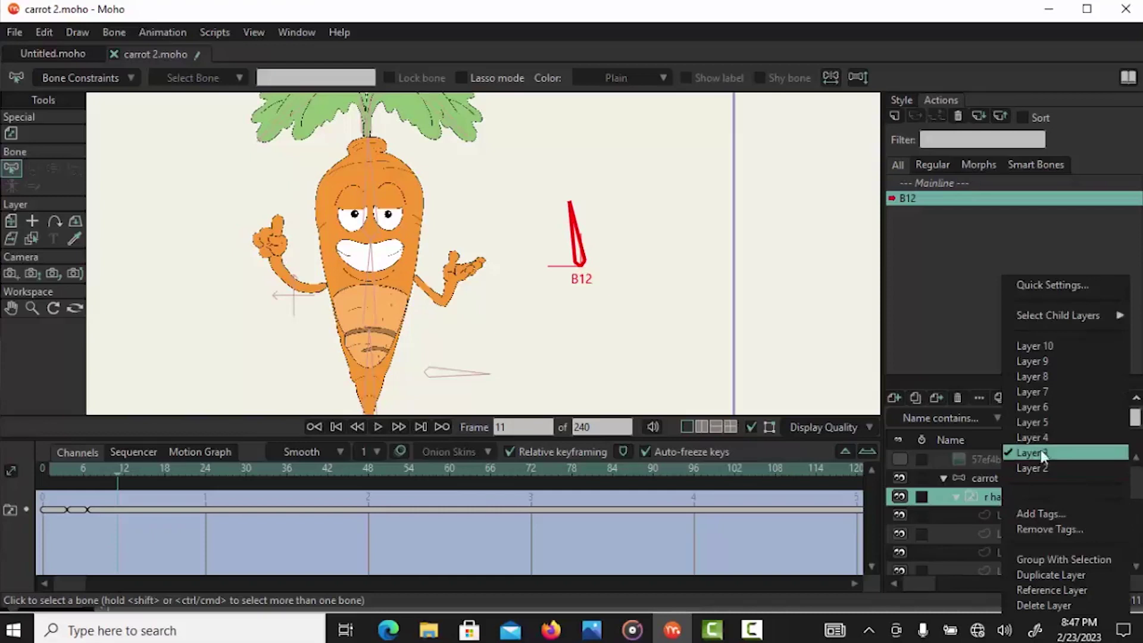
left_click(1039, 439)
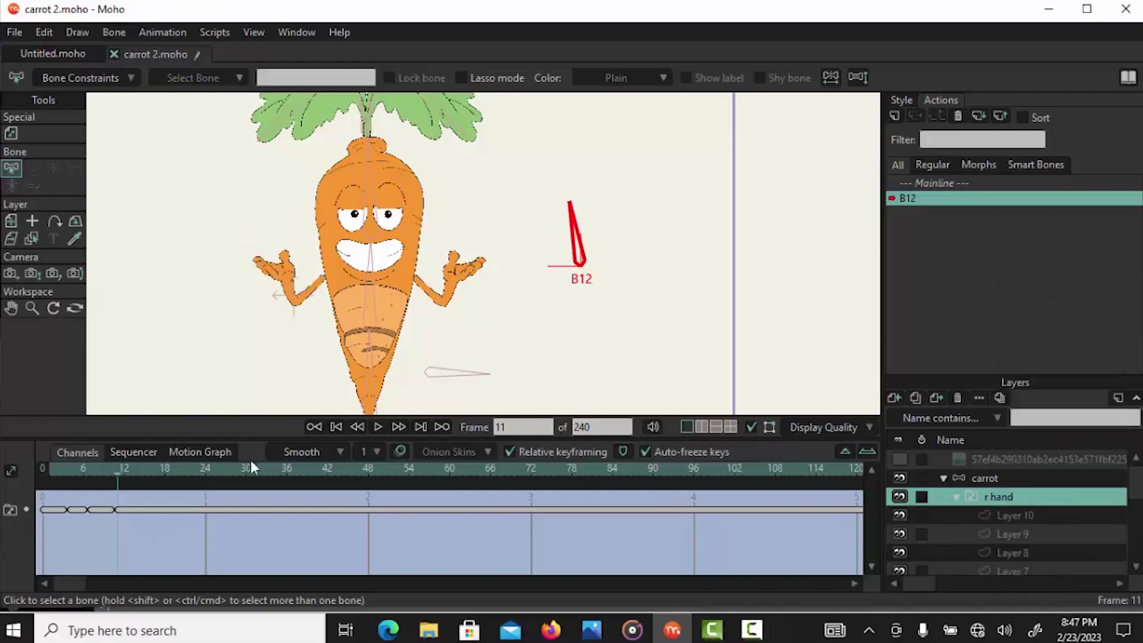
left_click_drag(130, 469, 147, 466)
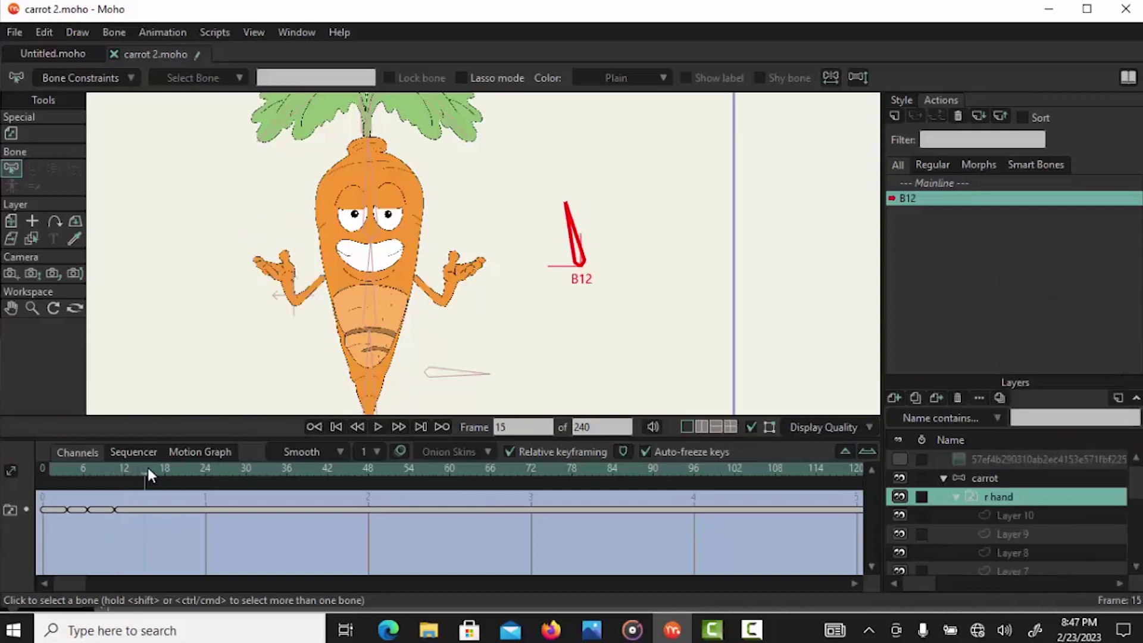
right_click(993, 495)
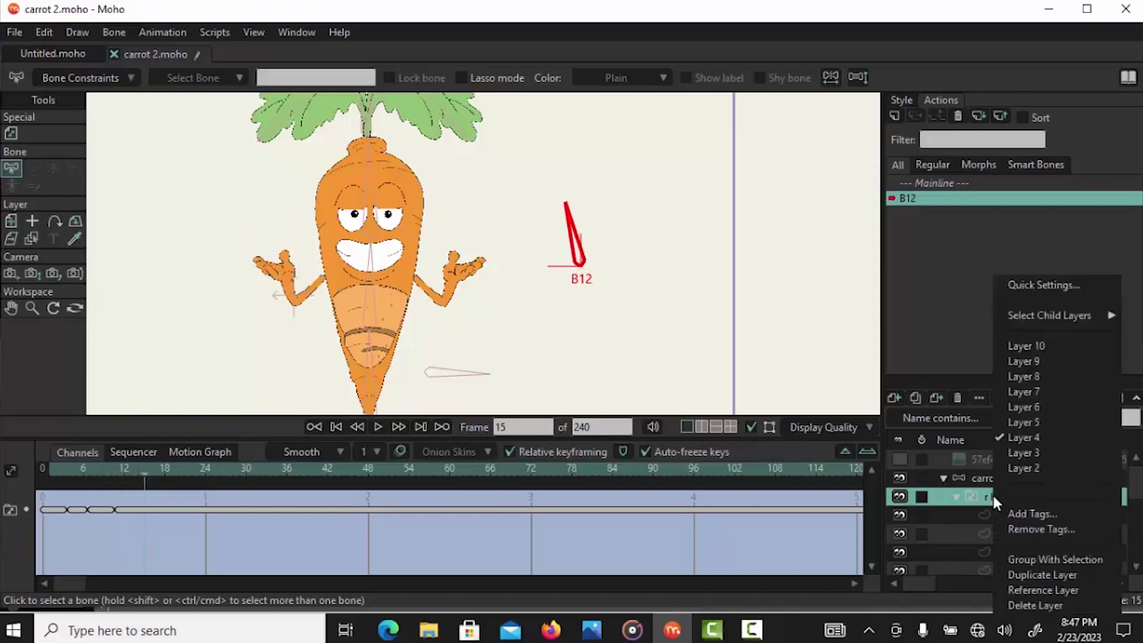
left_click(1054, 420)
Key the r hand switch layer to Layer 6 at frame 20 and Layer 7 at frame 24
left_click(179, 468)
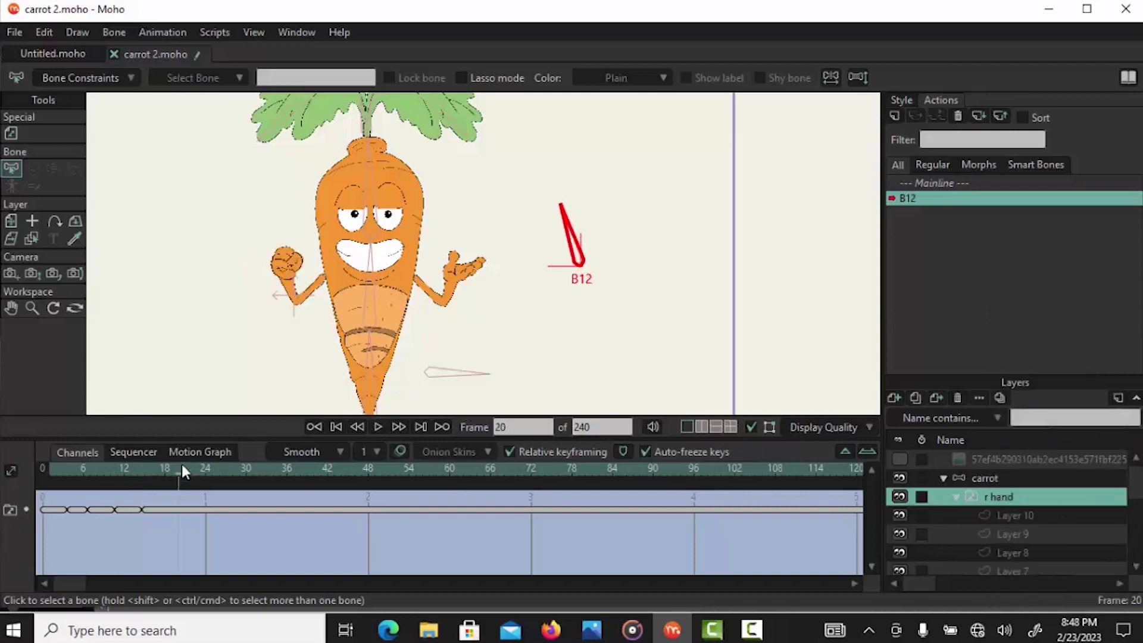
right_click(1009, 493)
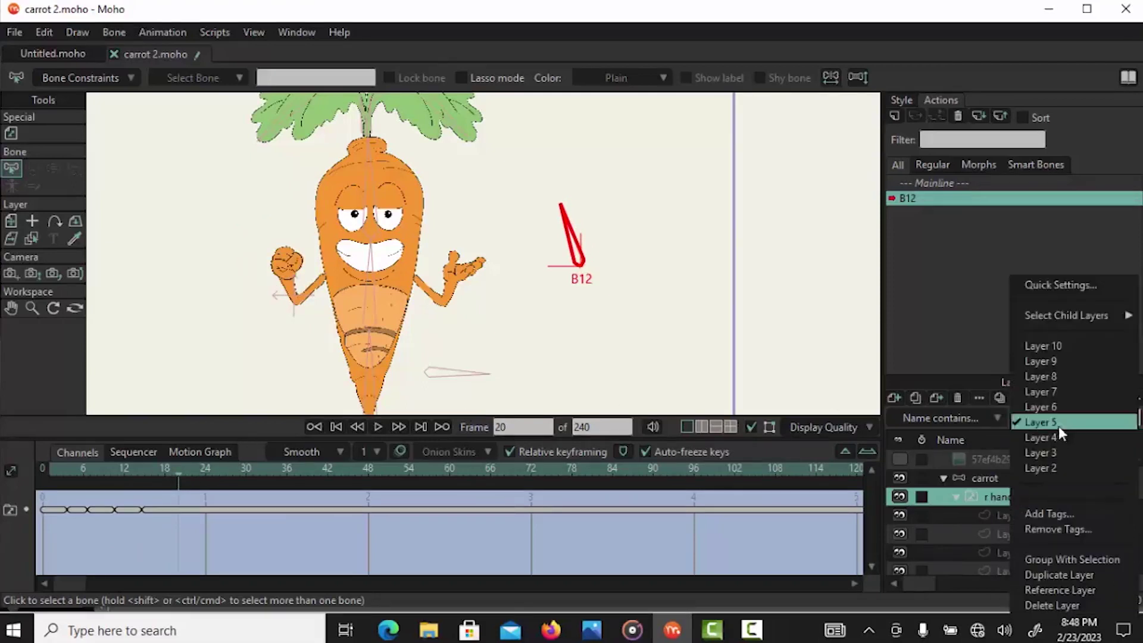
left_click(1069, 405)
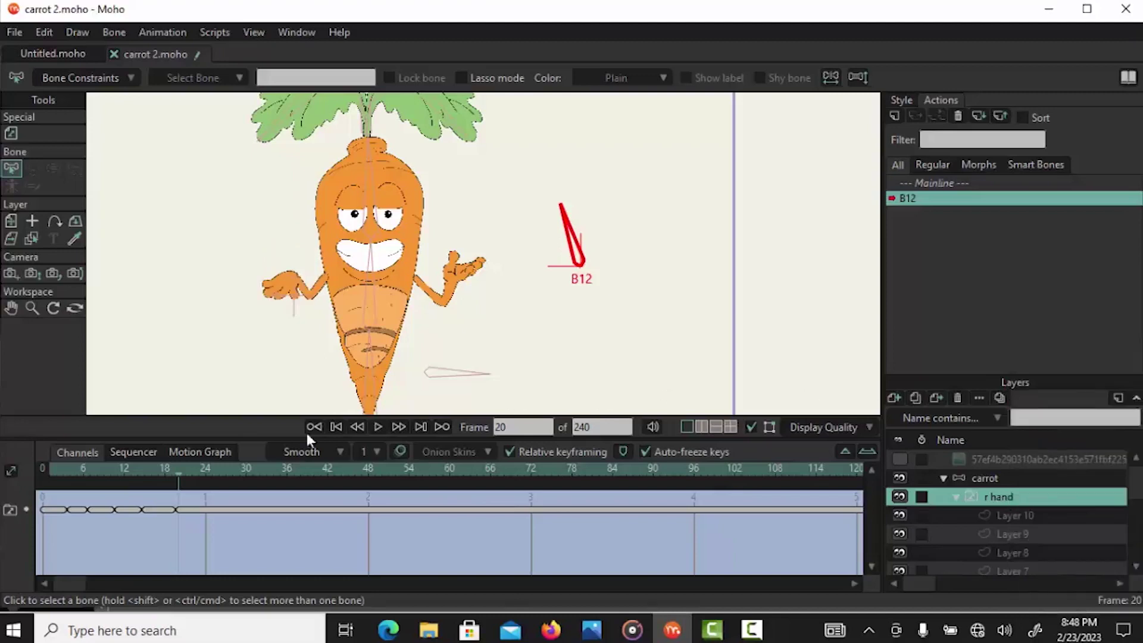
left_click(207, 467)
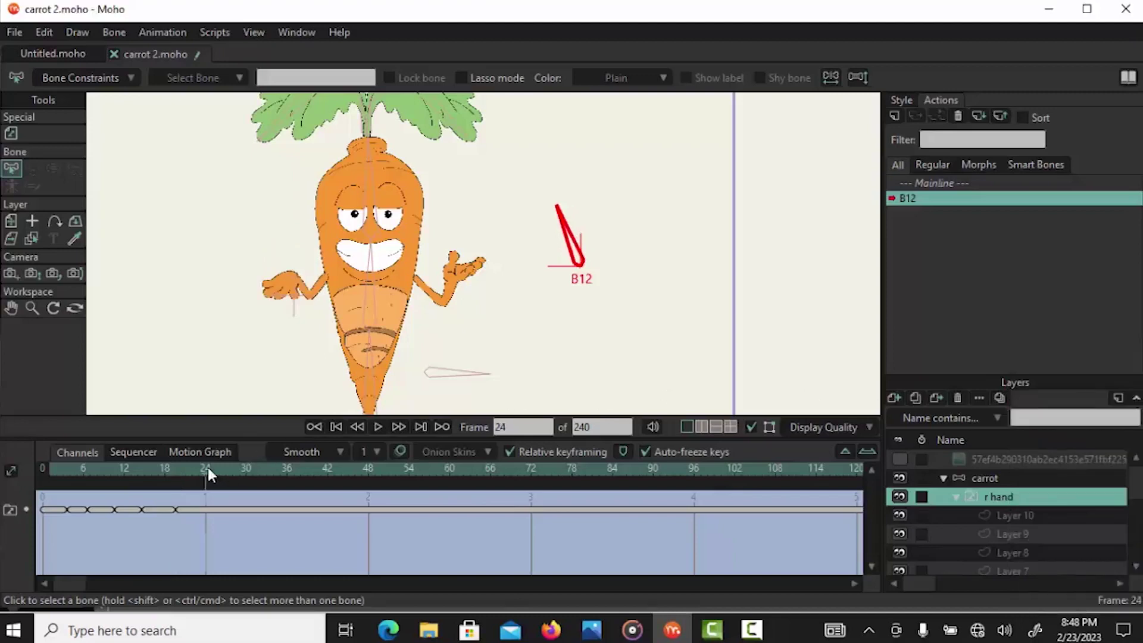
right_click(994, 497)
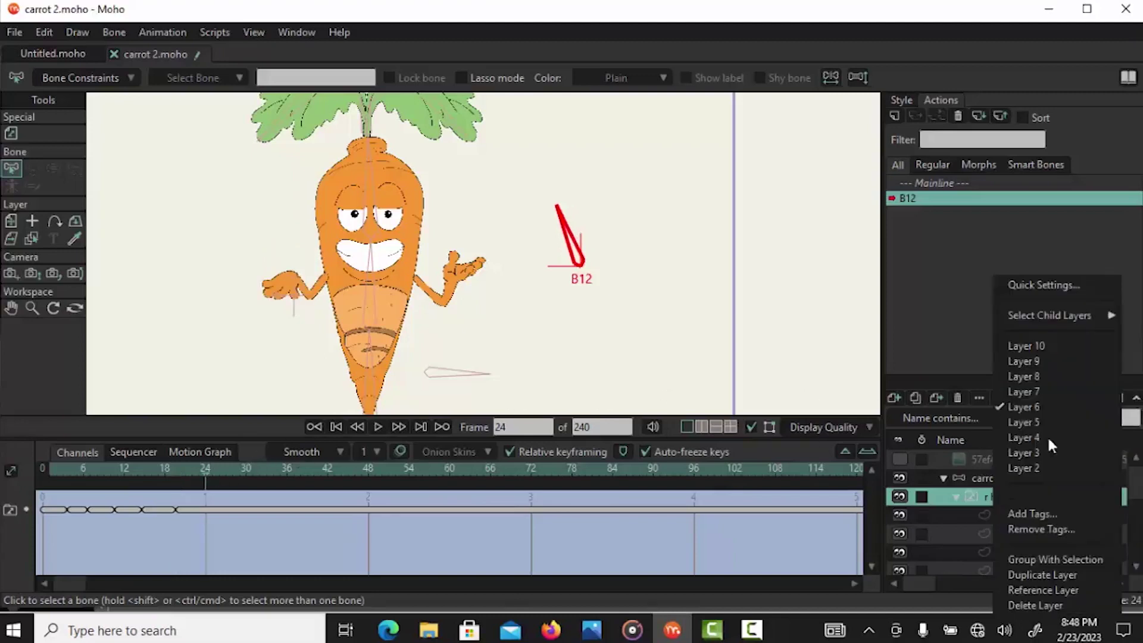
left_click(1058, 391)
Key the r hand switch layer to Layer 8 at frame 28 and Layer 9 at frame 32
left_click(234, 468)
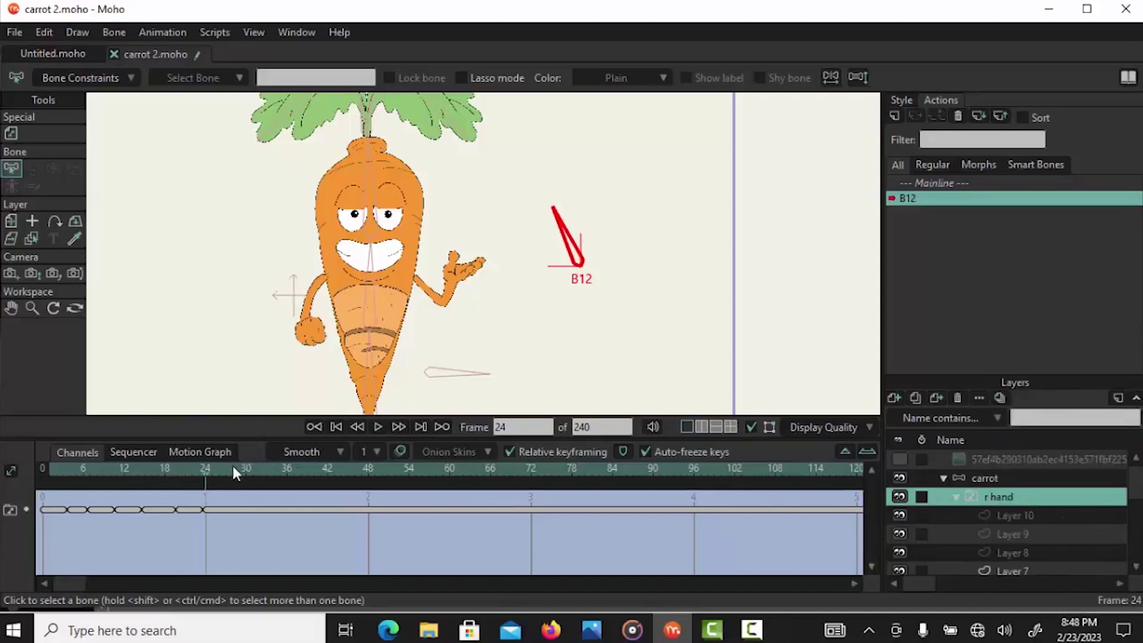
right_click(1003, 494)
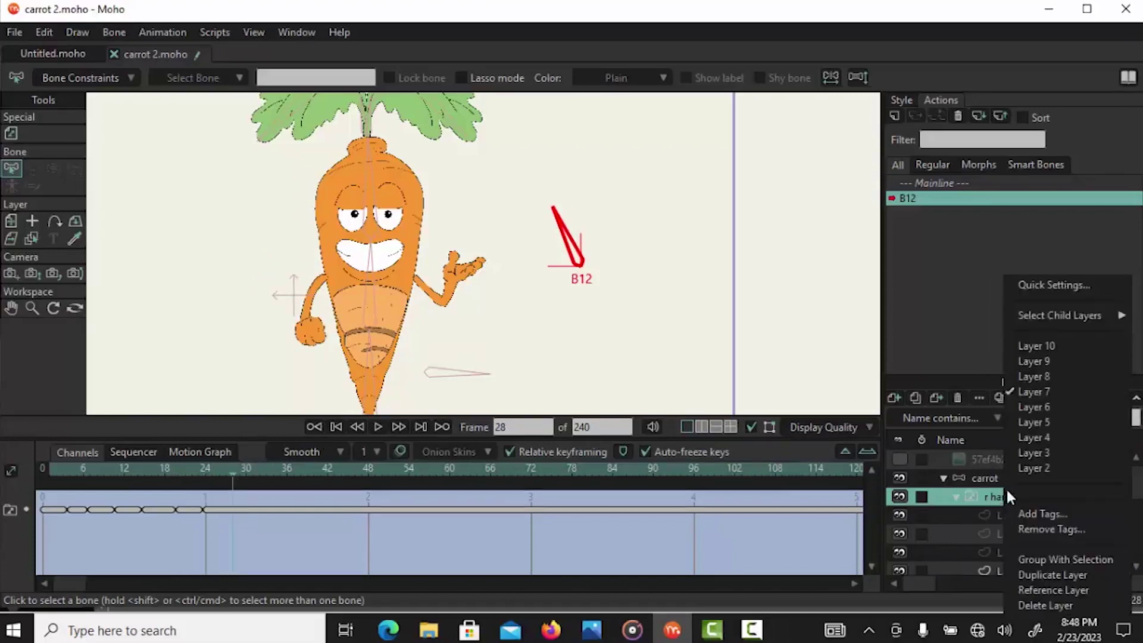
left_click(1076, 377)
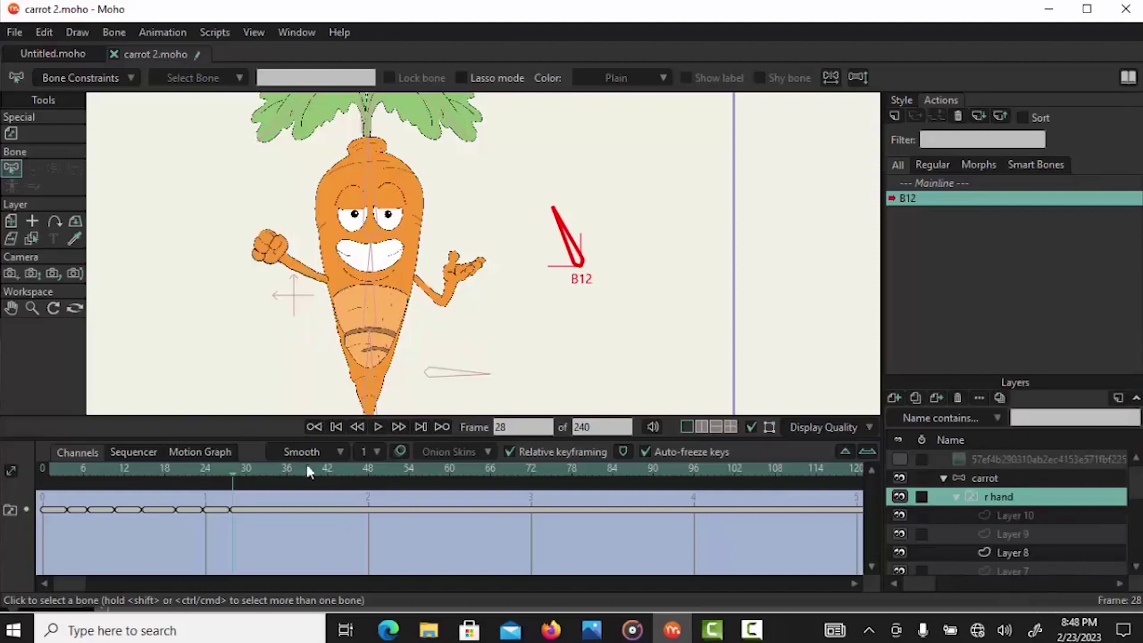
left_click(259, 468)
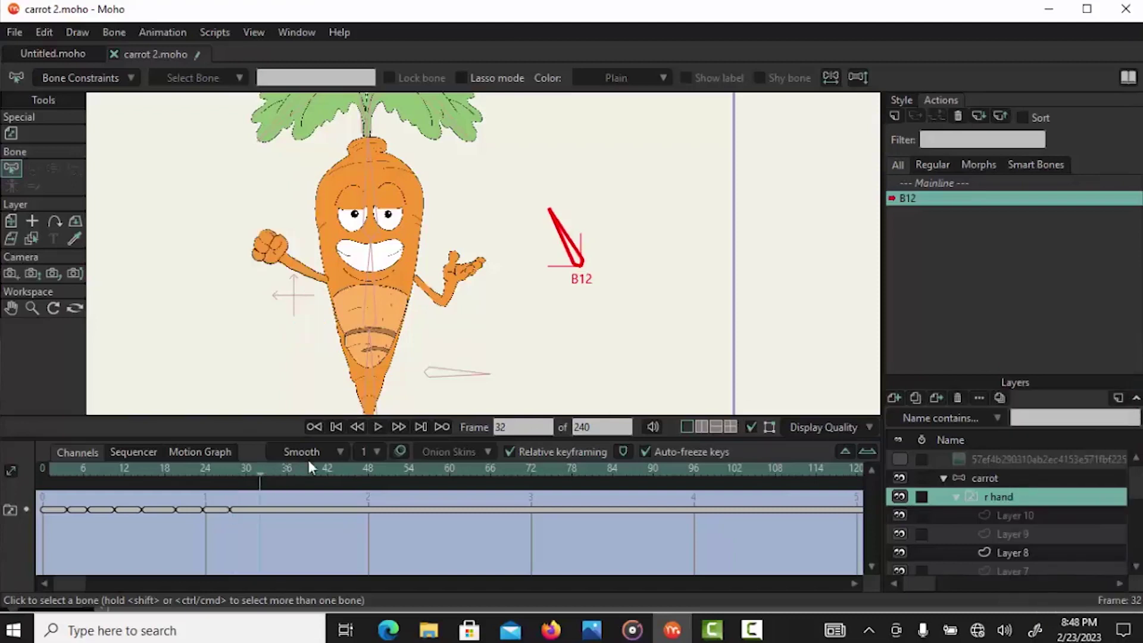
right_click(1005, 494)
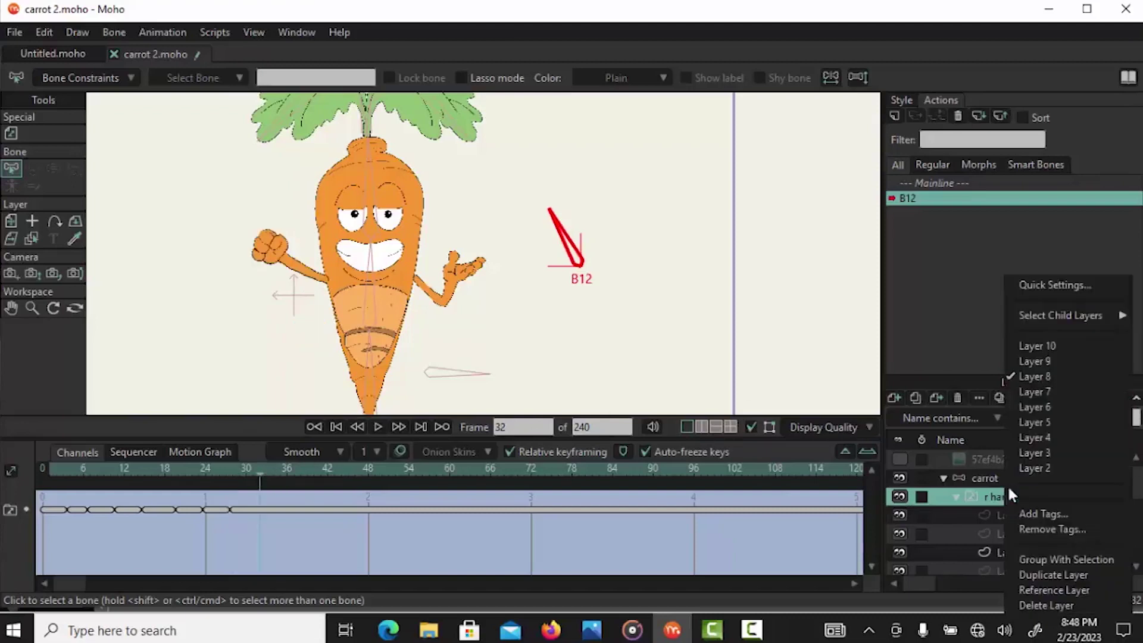
left_click(1083, 363)
Key the r hand switch layer to Layer 10 at frame 37 and scrub back to frame 5 to preview the hand switches
left_click(295, 469)
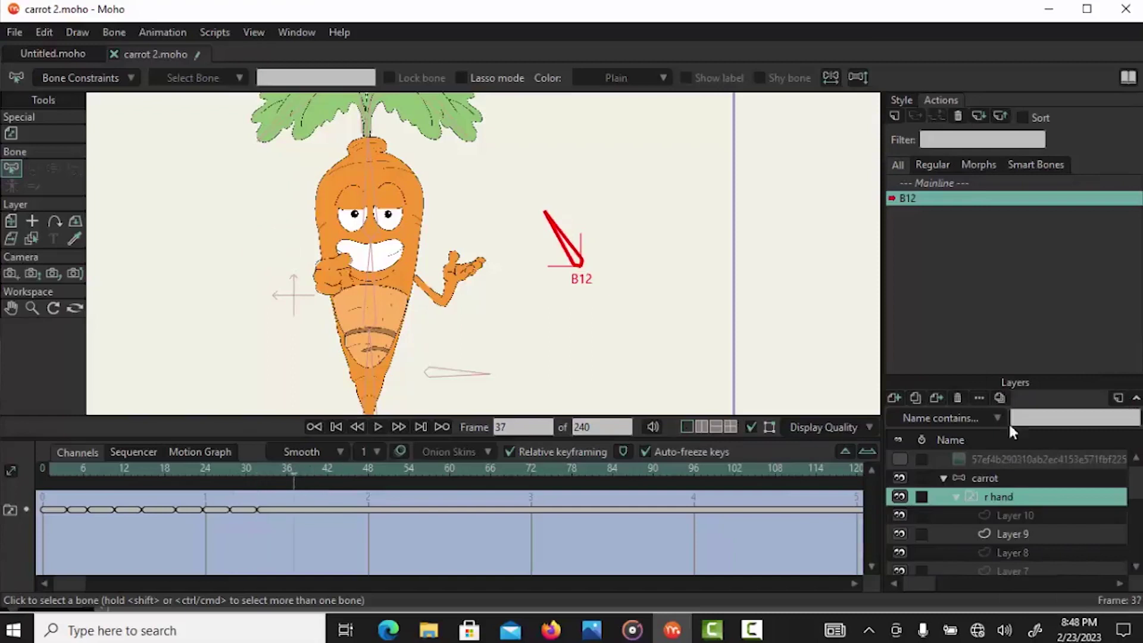
right_click(1017, 495)
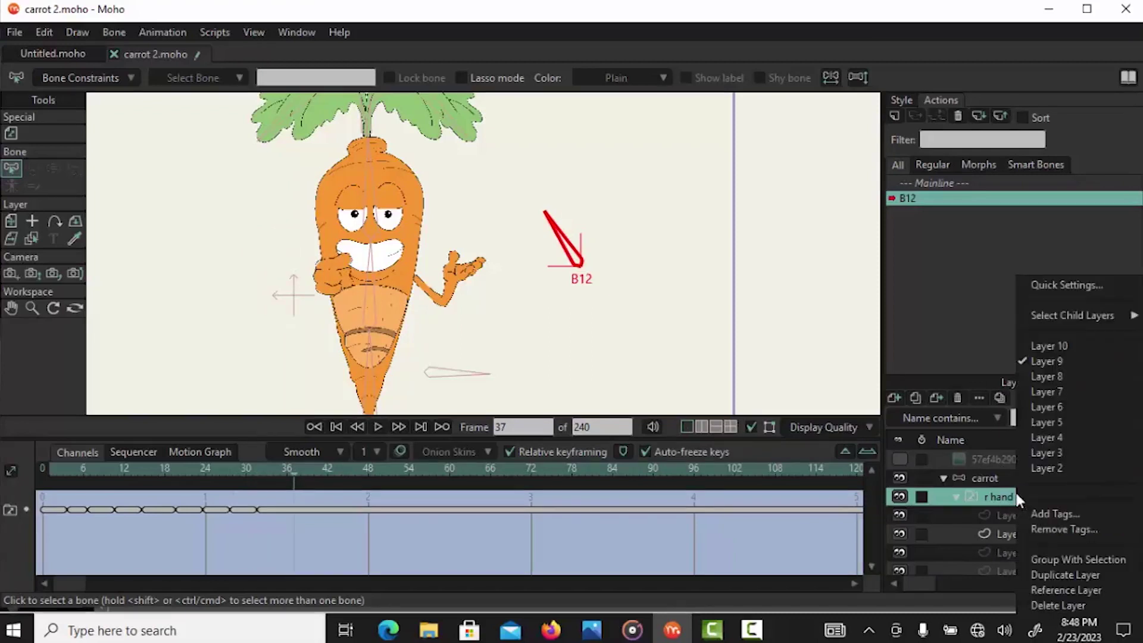
left_click(1096, 348)
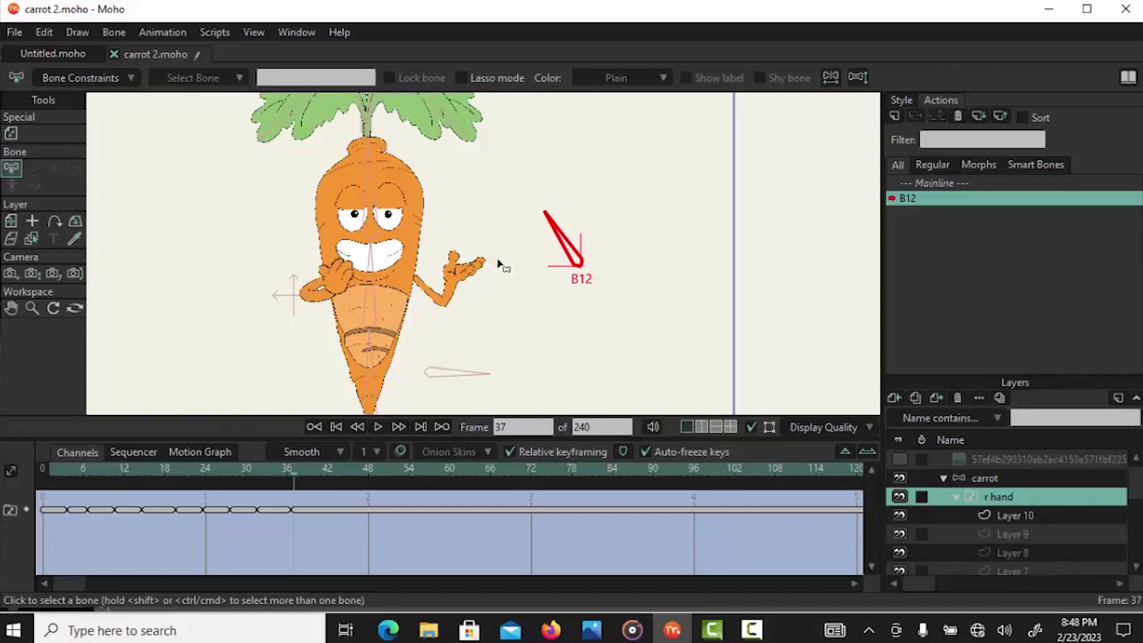
left_click_drag(295, 470, 77, 485)
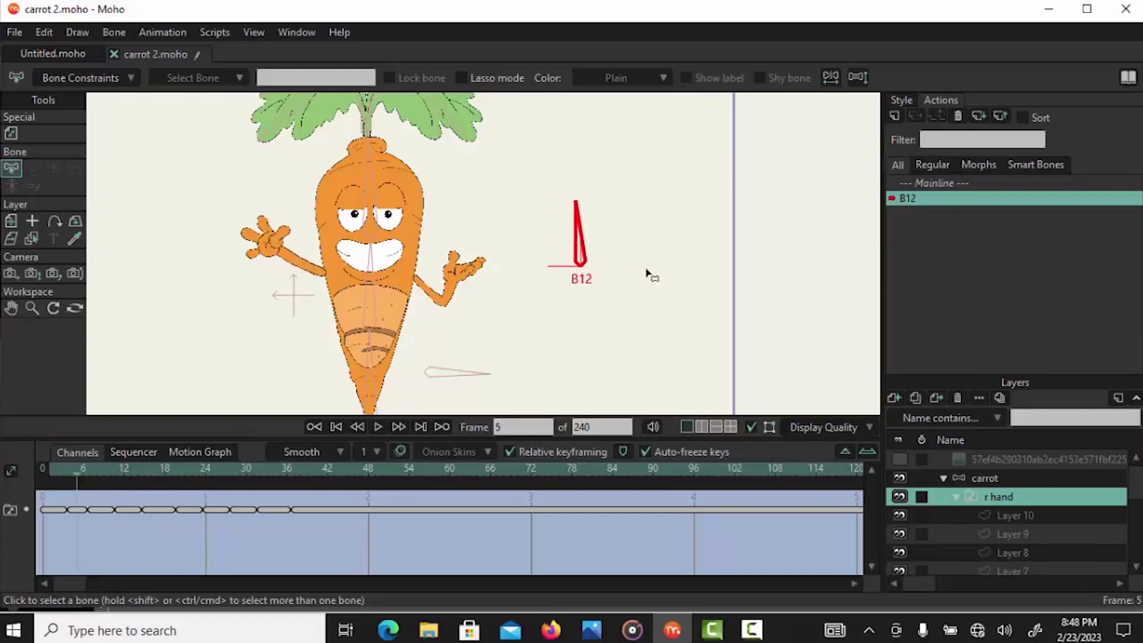
Return to the Mainline action, collapse the r hand group and select the carrot bone layer with no bone selected
double_click(934, 181)
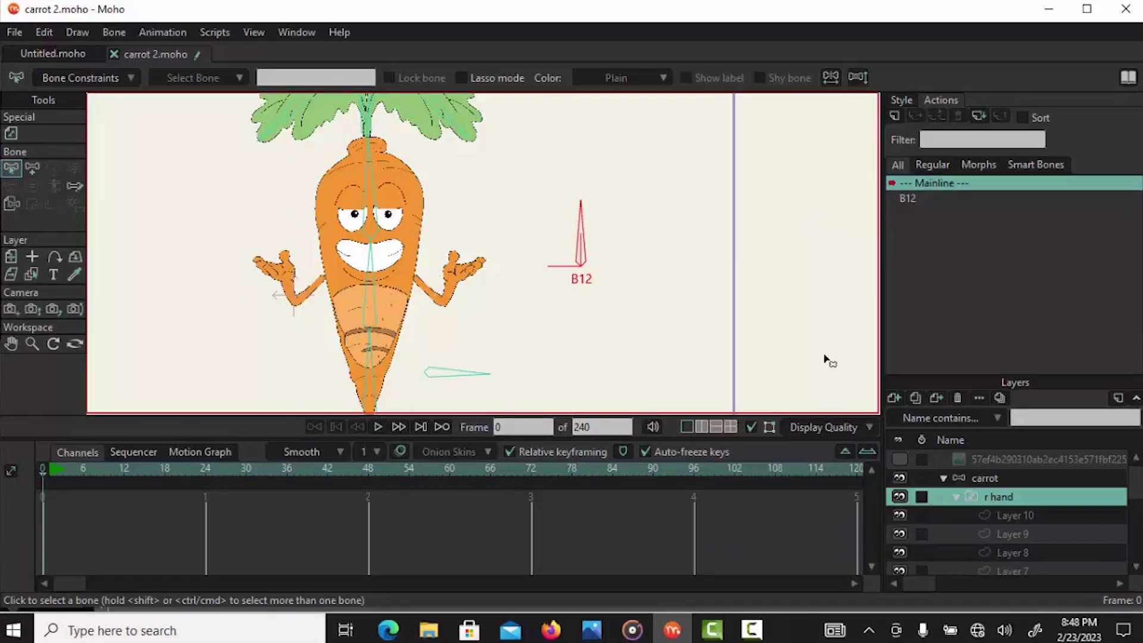
left_click(954, 496)
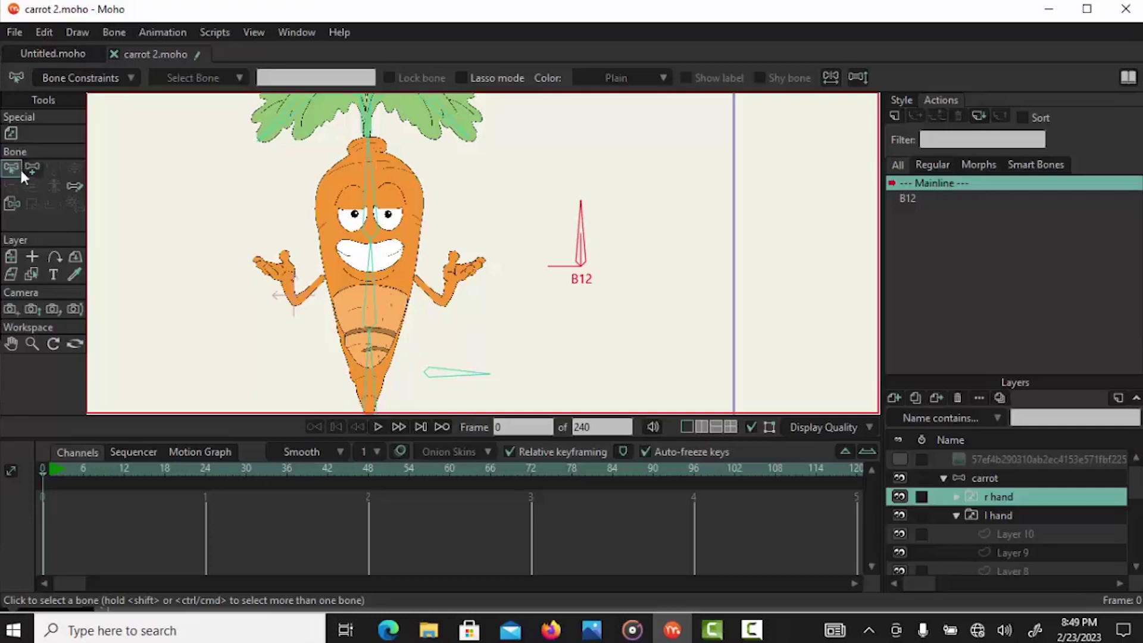
left_click(970, 478)
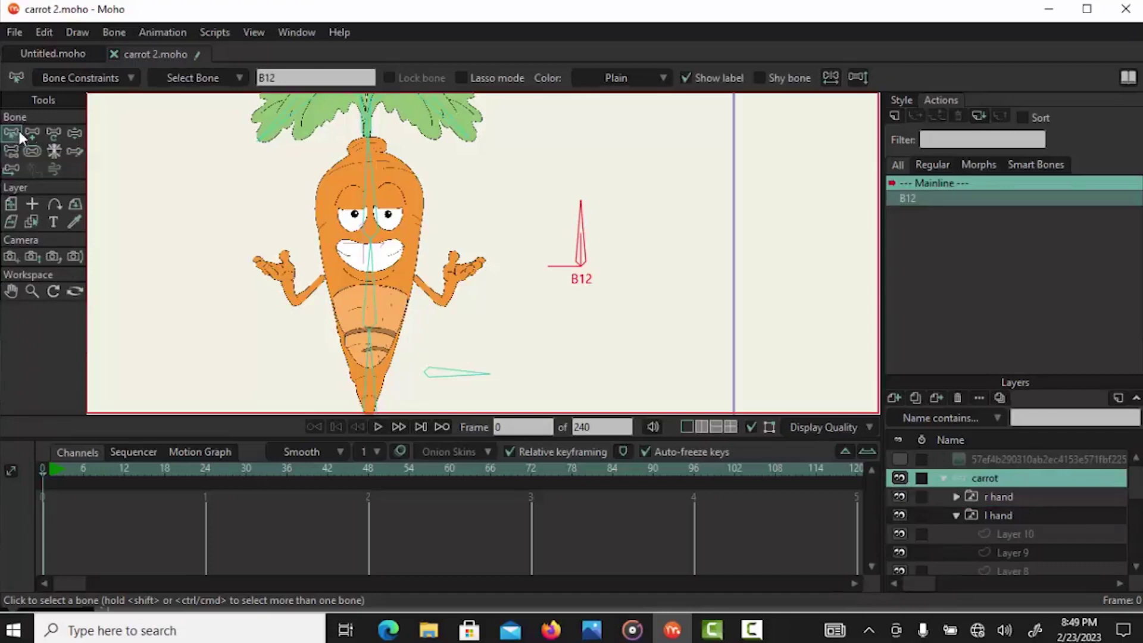
left_click(113, 158)
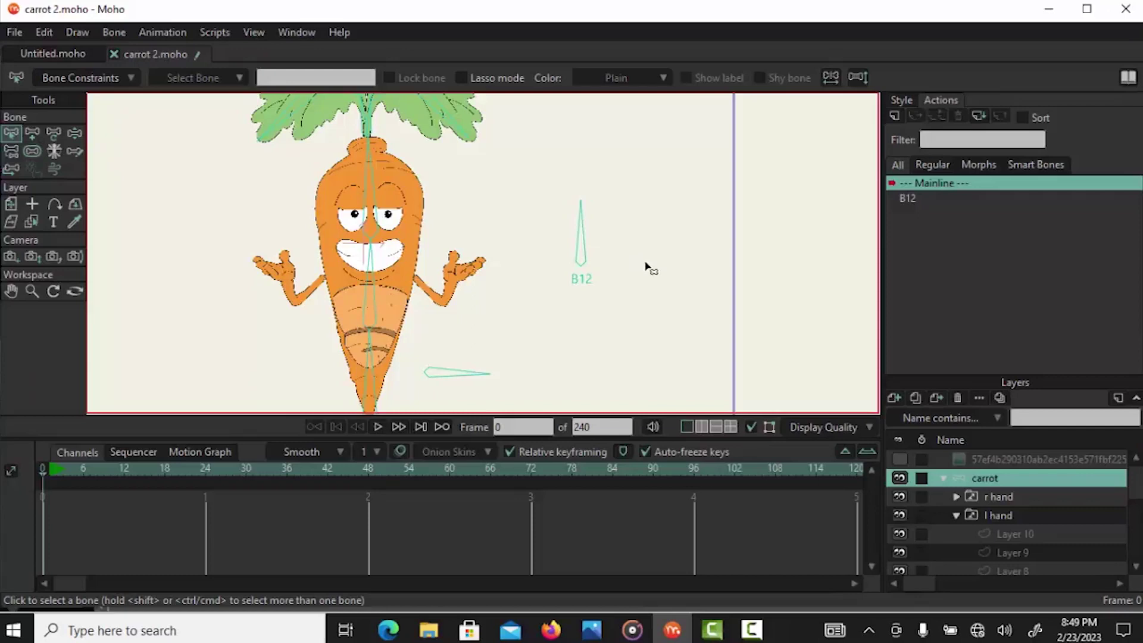
Add an upright bone beside the B12 dial, away from the carrot, and name it r hand
left_click(32, 132)
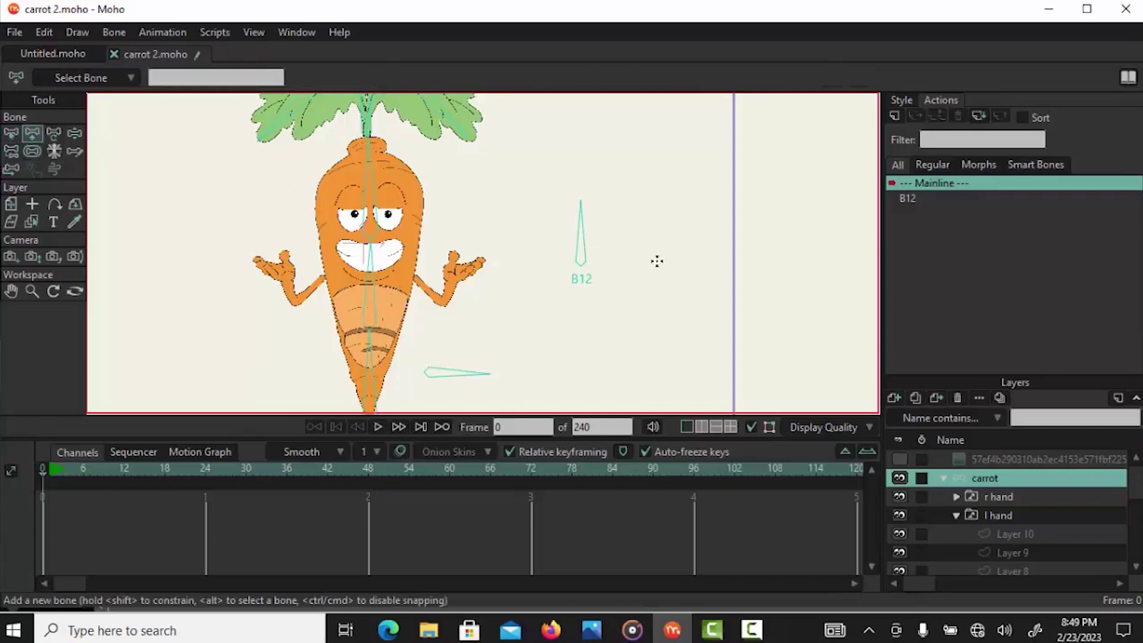
left_click_drag(667, 284, 668, 207)
double_click(197, 79)
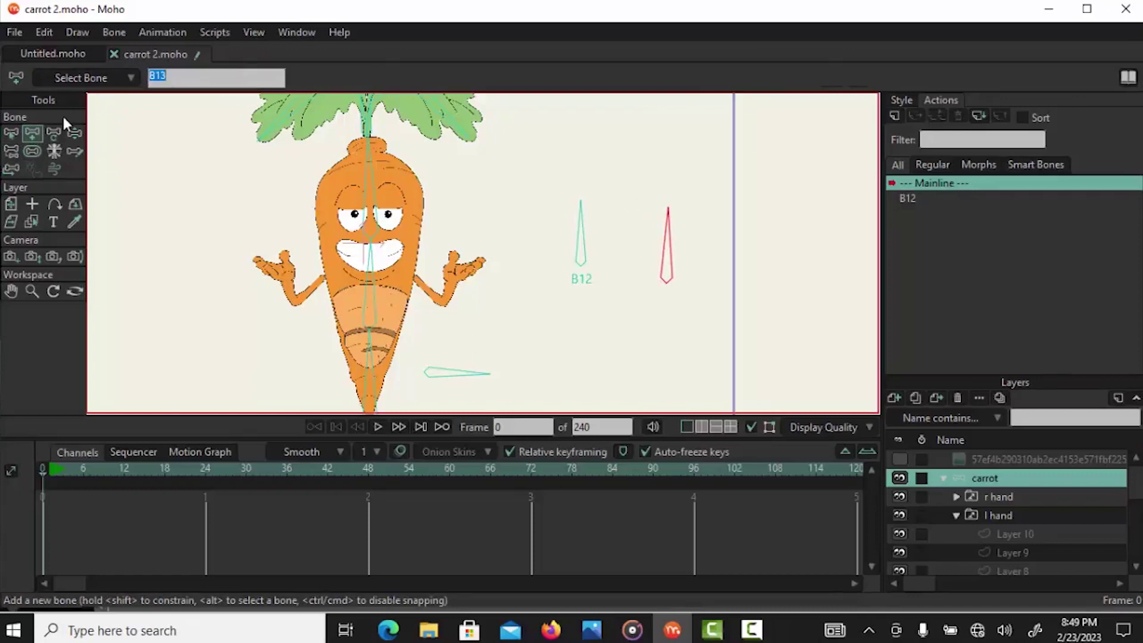
type("r hand")
Make the new bone a smart bone dial named r hand, from 0 to 90 degrees over 100 frames
left_click(114, 32)
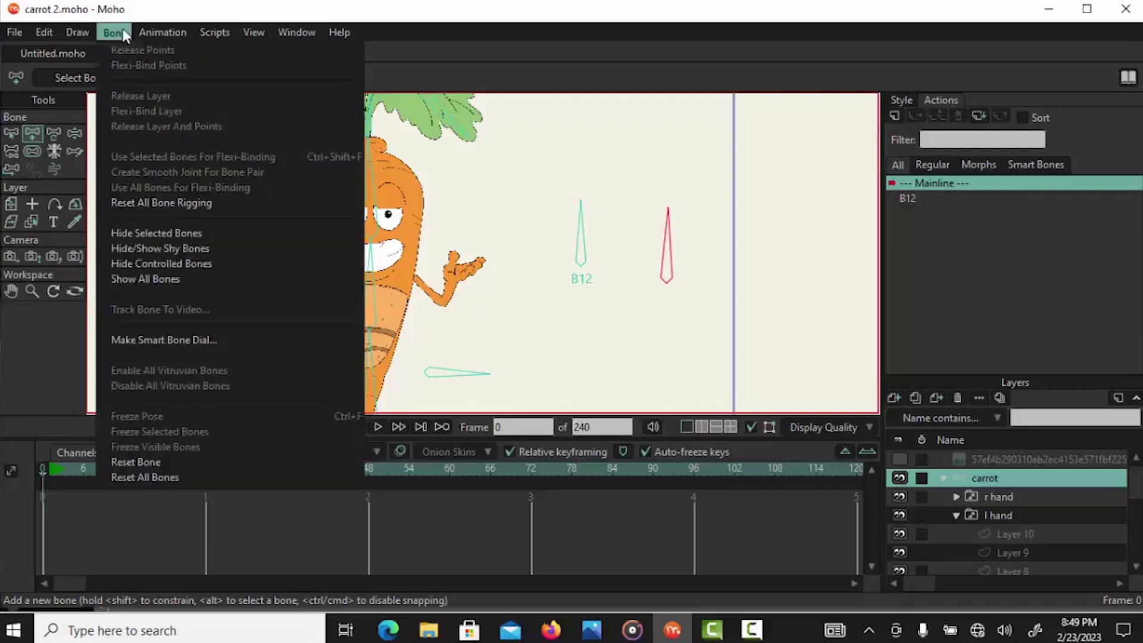
left_click(196, 339)
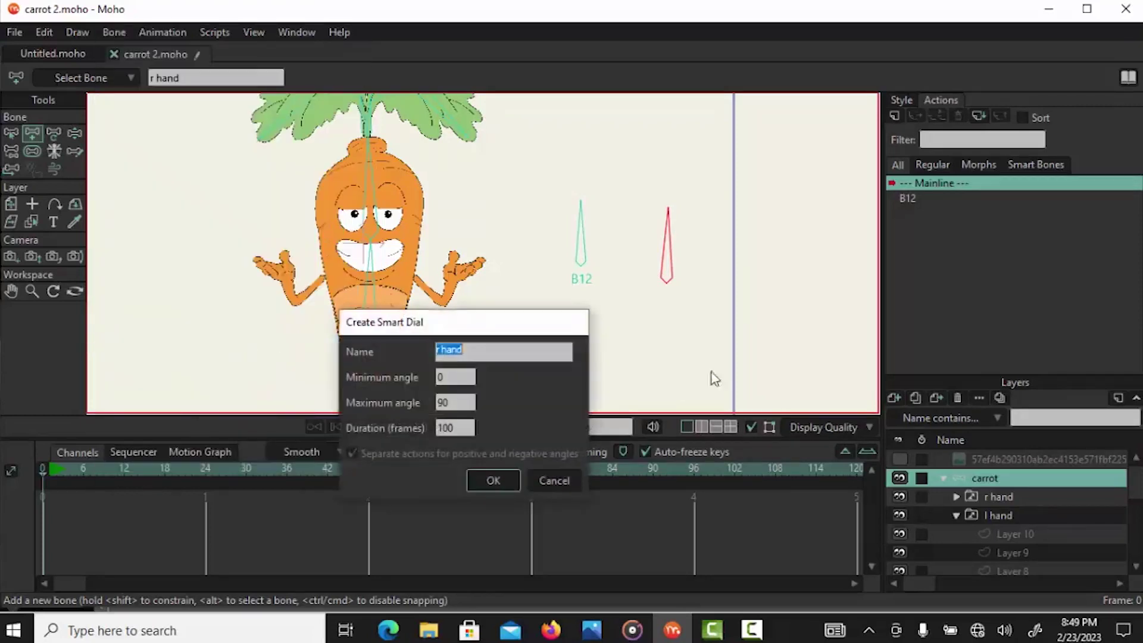
left_click(490, 479)
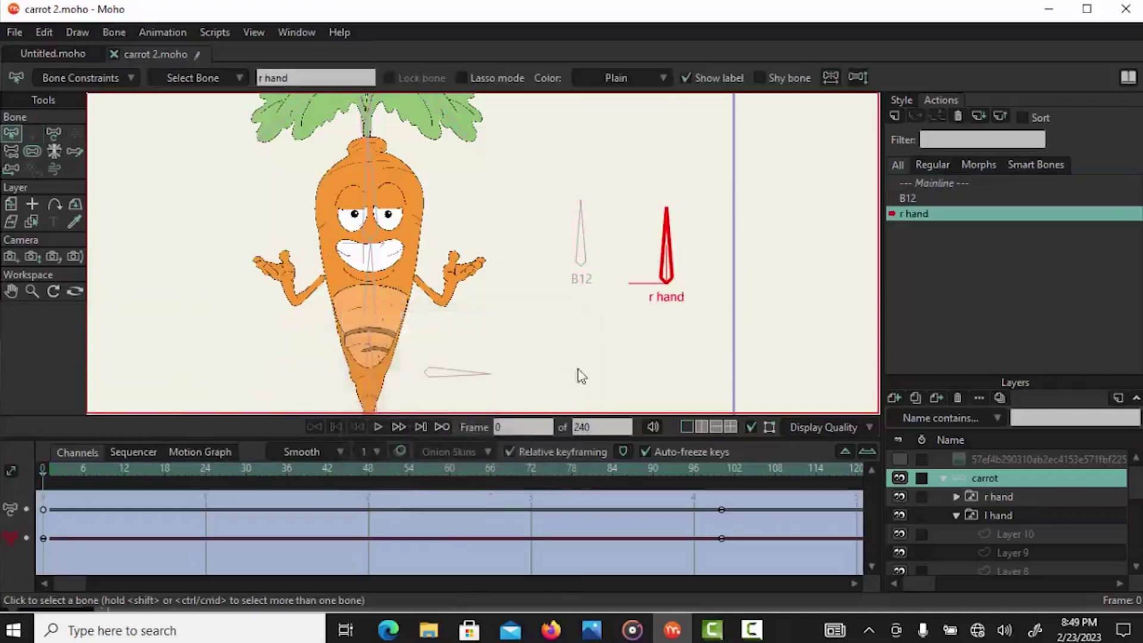
In the r hand action, key the l hand switch layer to Layer 2 at frame 3 and Layer 3 at frame 7
left_click(65, 469)
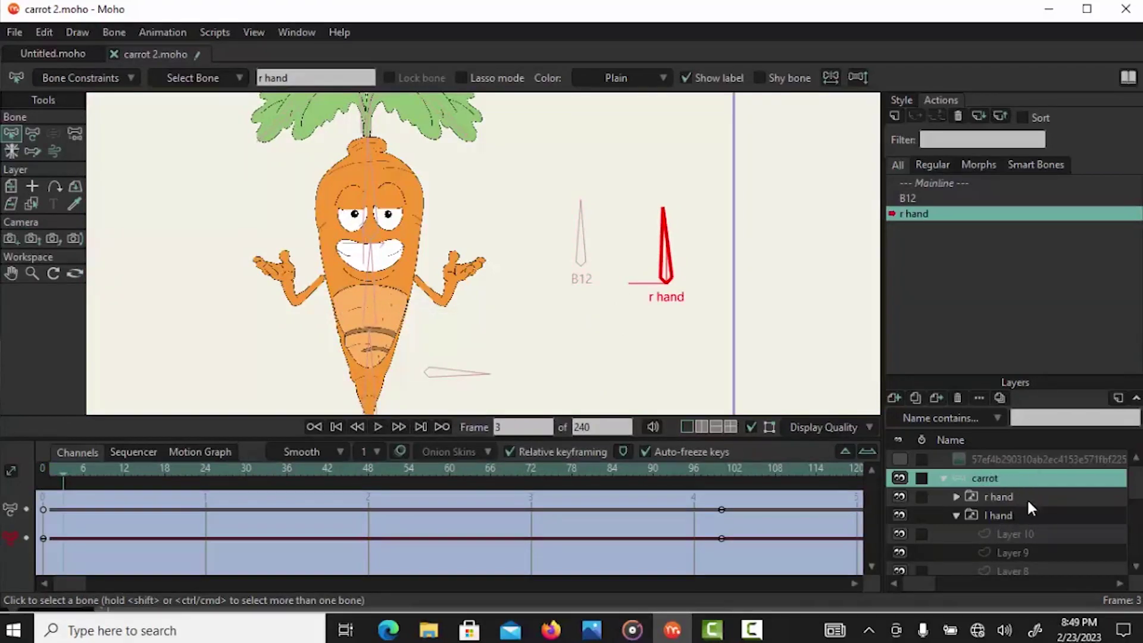
right_click(1002, 513)
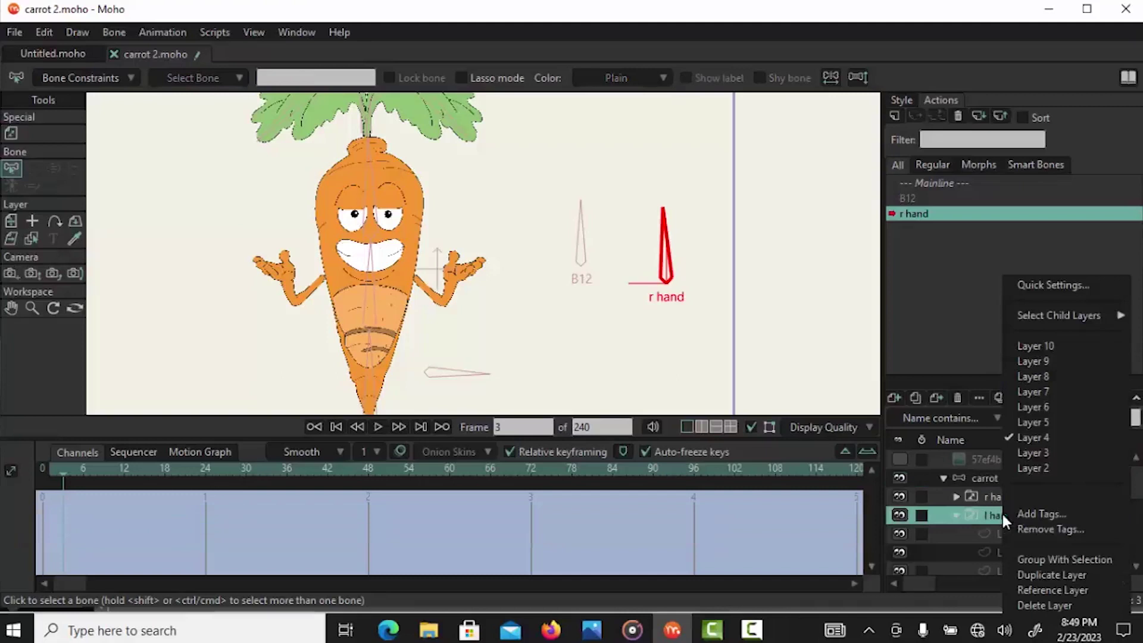
left_click(1052, 465)
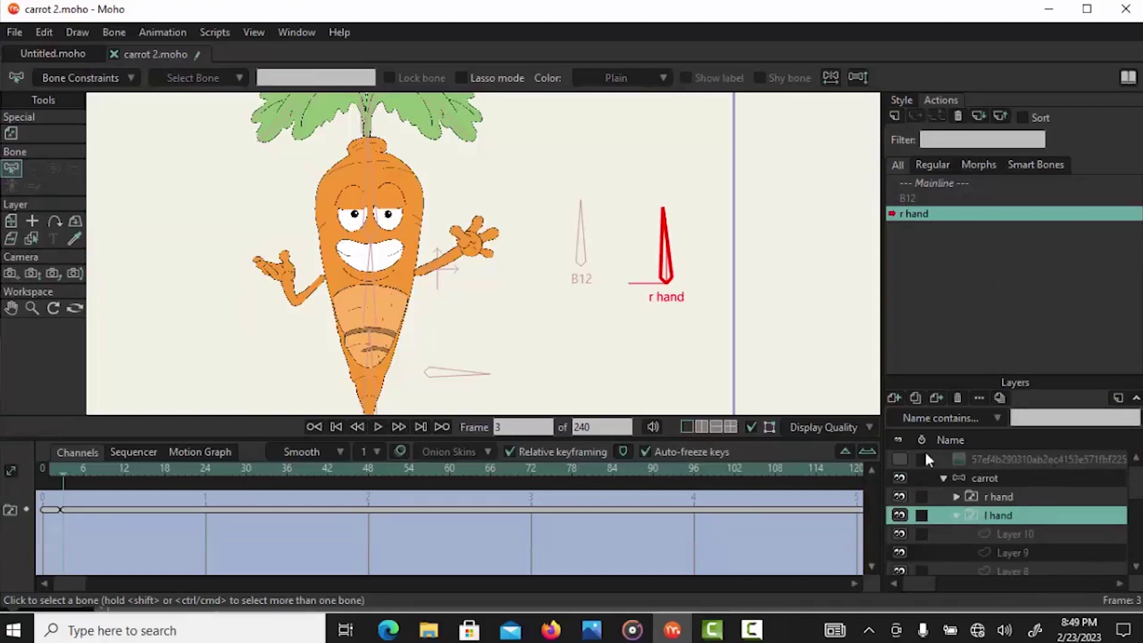
left_click(88, 468)
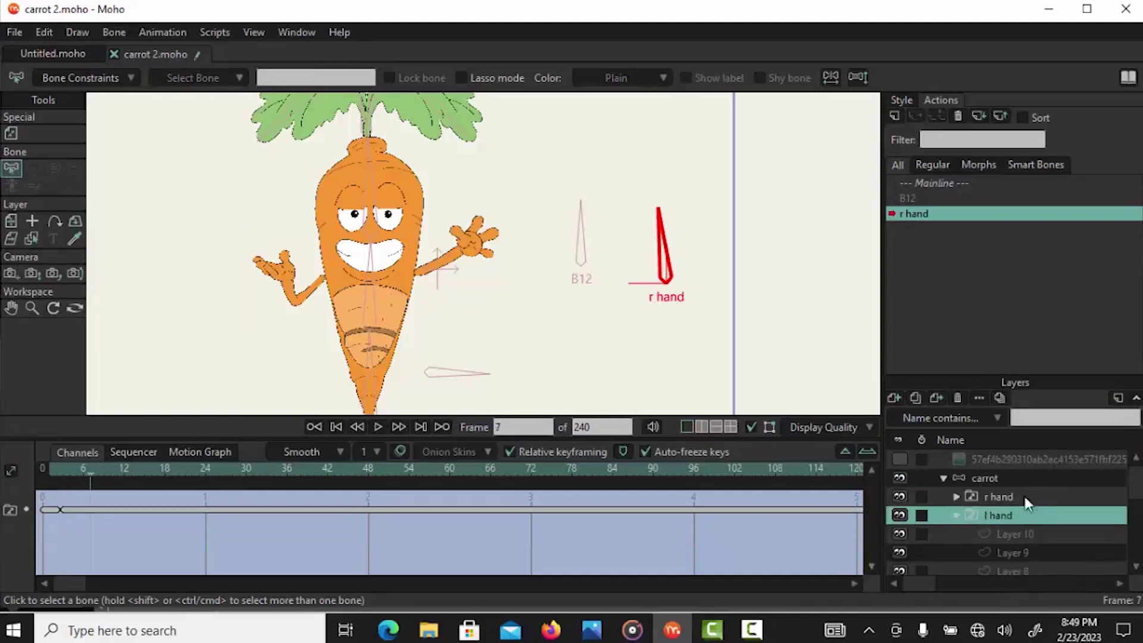
right_click(1012, 515)
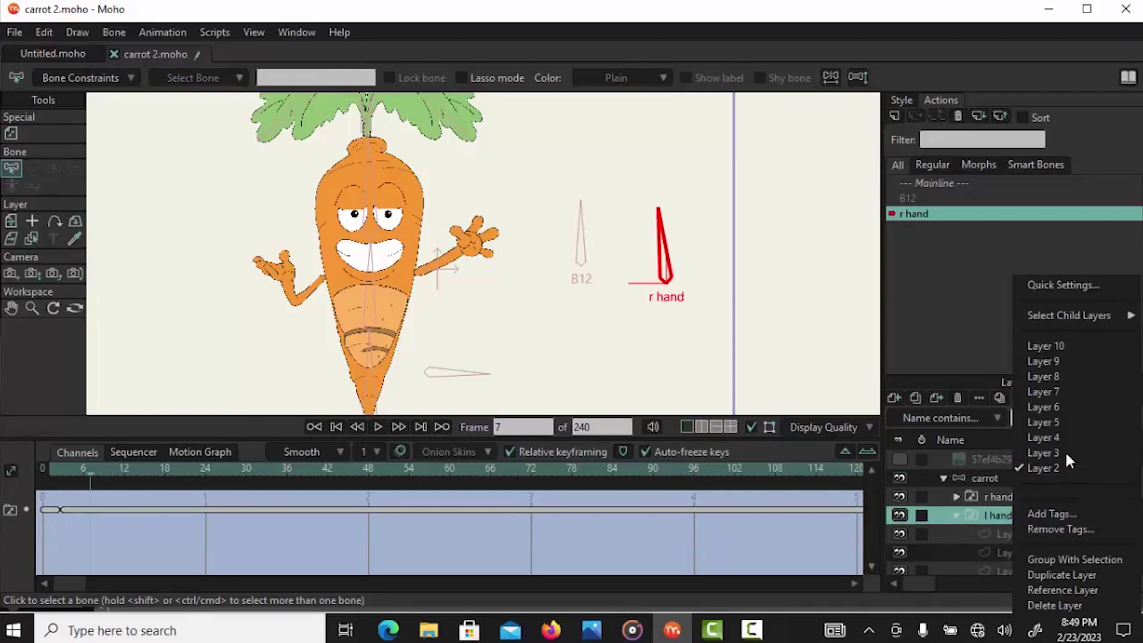
left_click(1065, 450)
Key the l hand switch layer to Layer 4 at frame 11 and Layer 5 at frame 16
left_click(117, 468)
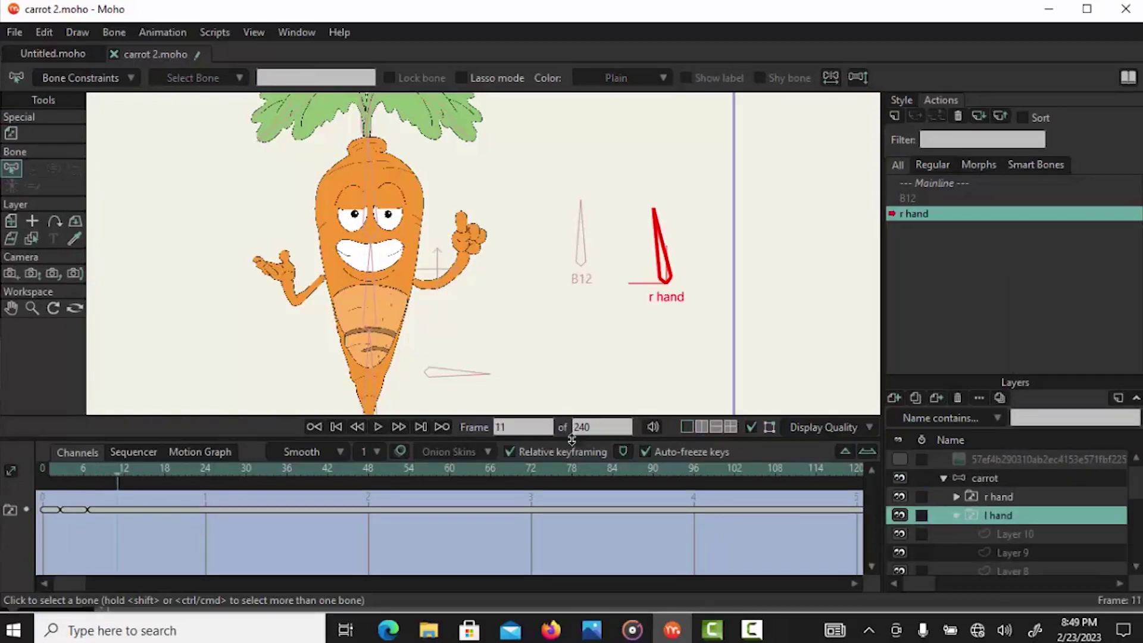
right_click(994, 513)
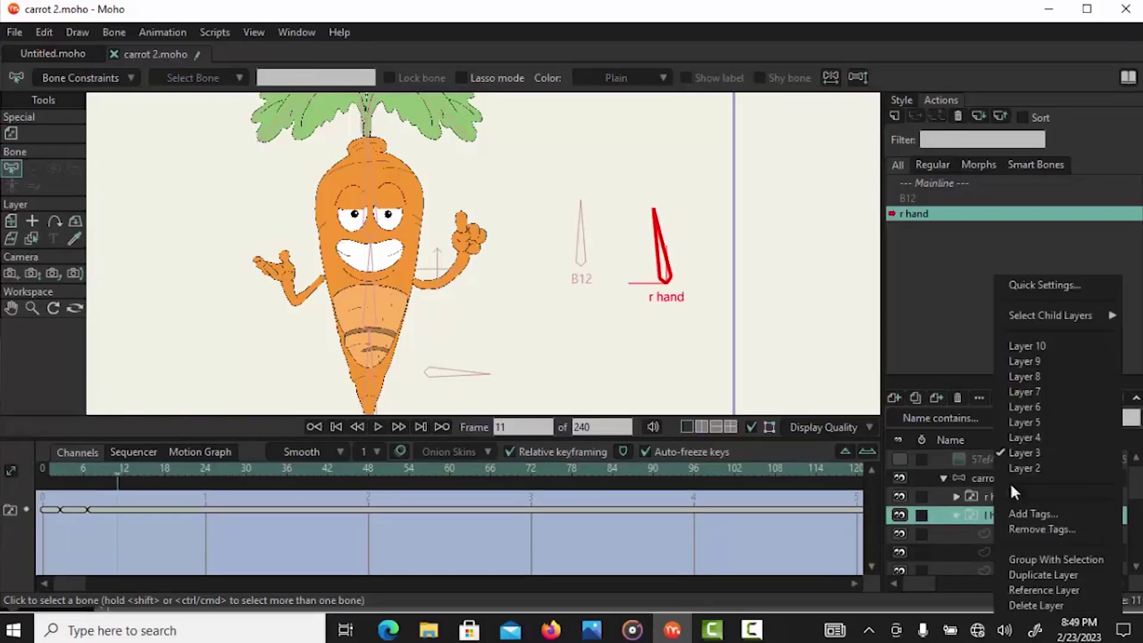
left_click(1050, 439)
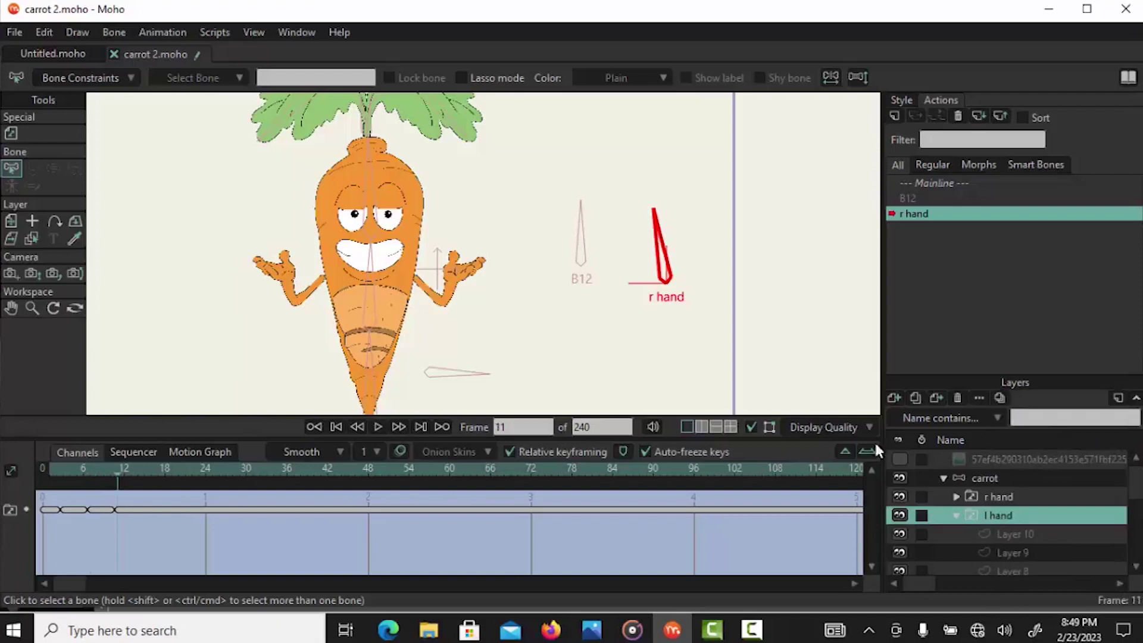
left_click(151, 469)
right_click(1015, 516)
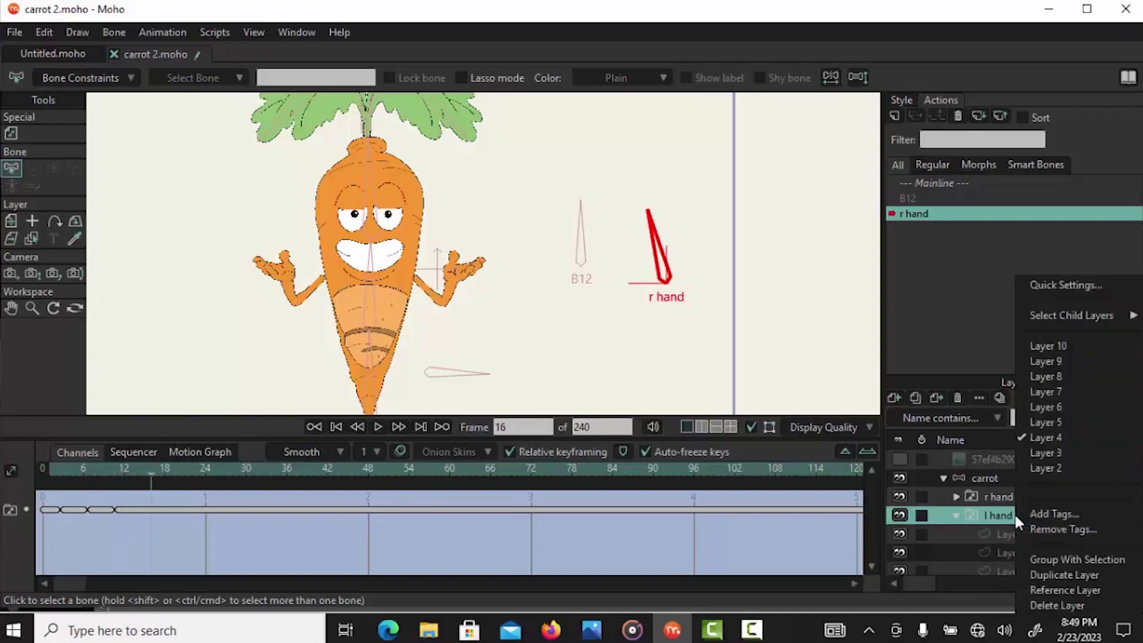
left_click(1080, 420)
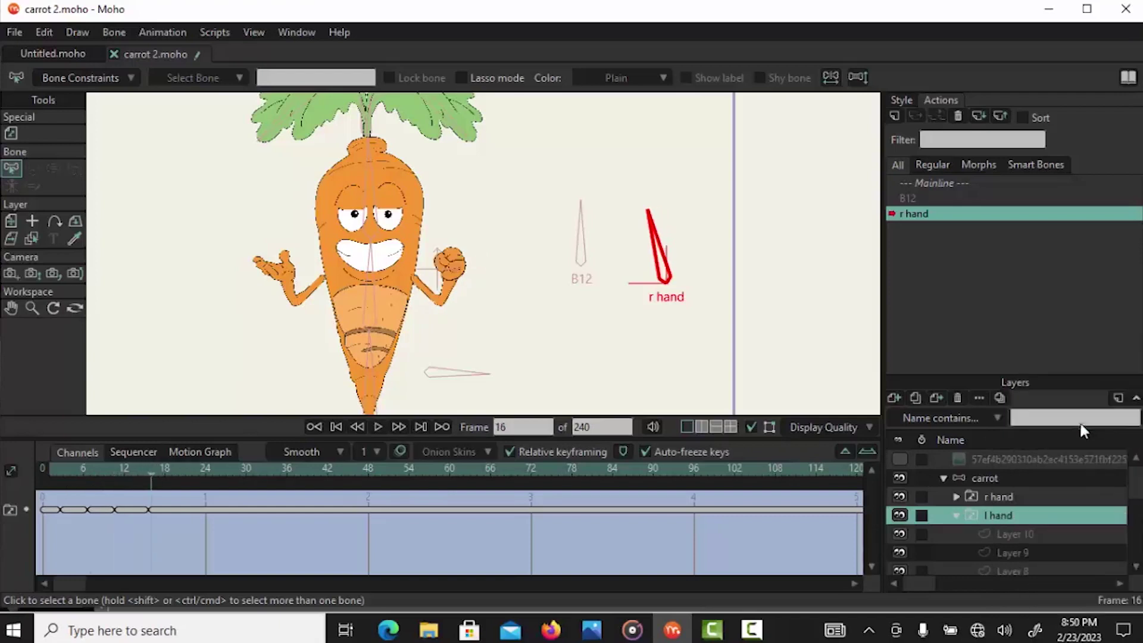
Key the l hand switch layer to Layer 6 at frame 21 and Layer 7 at frame 25
left_click(185, 469)
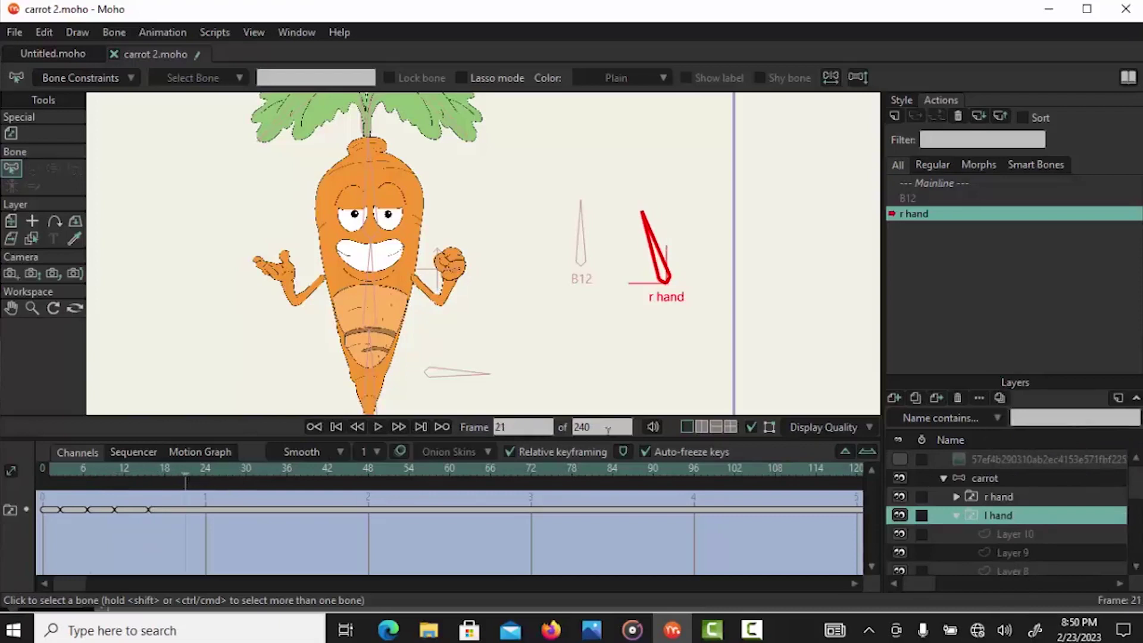
right_click(998, 514)
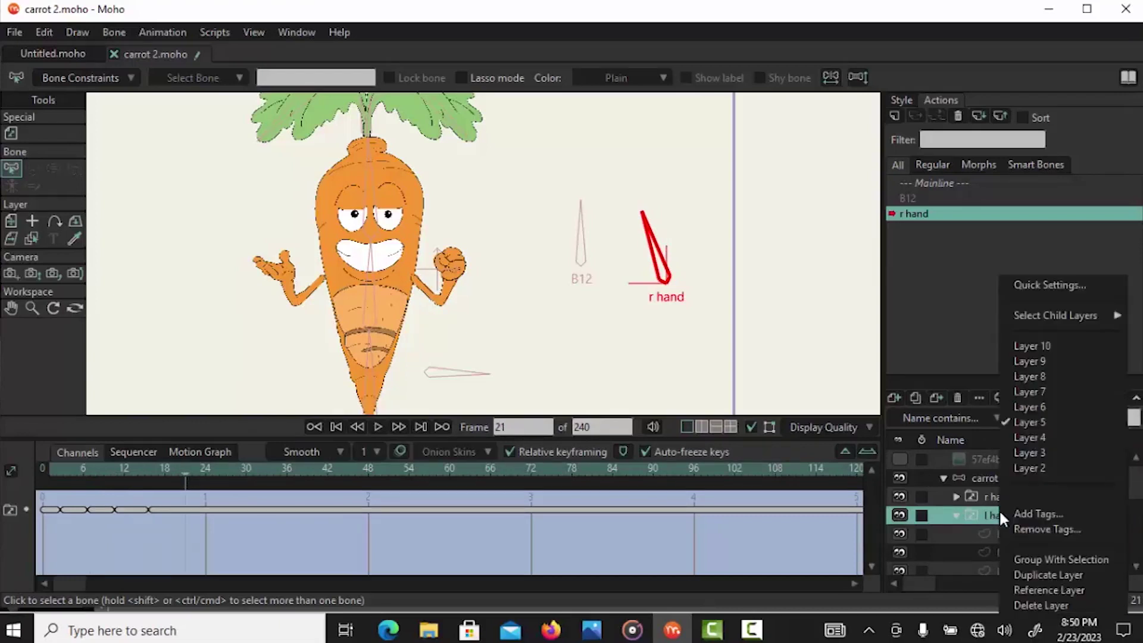
left_click(1059, 408)
left_click(212, 470)
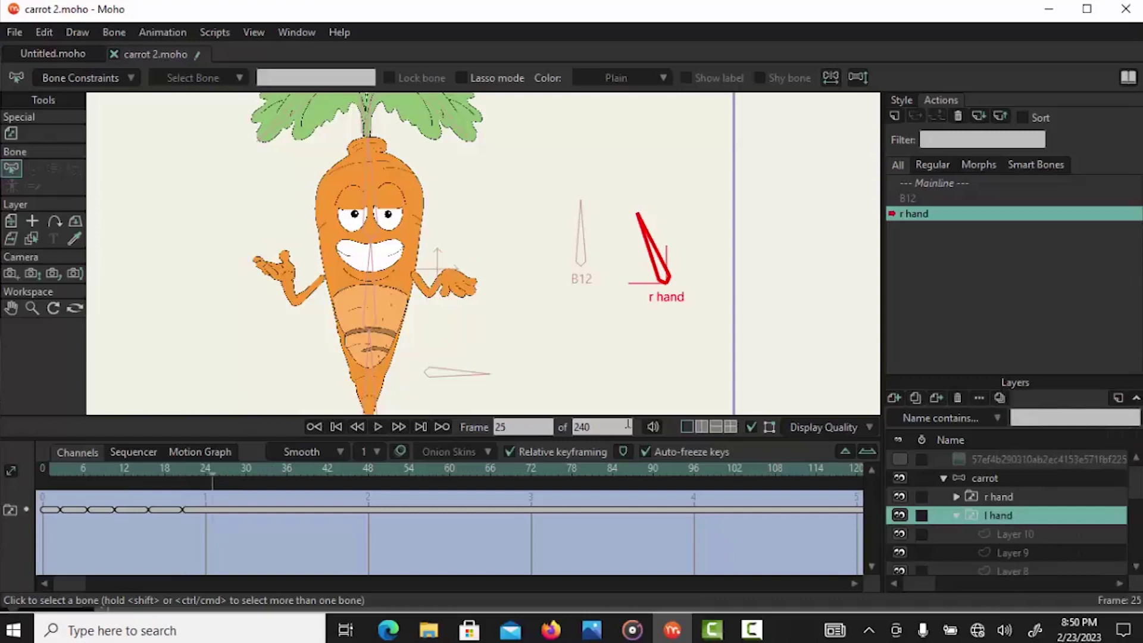
right_click(997, 513)
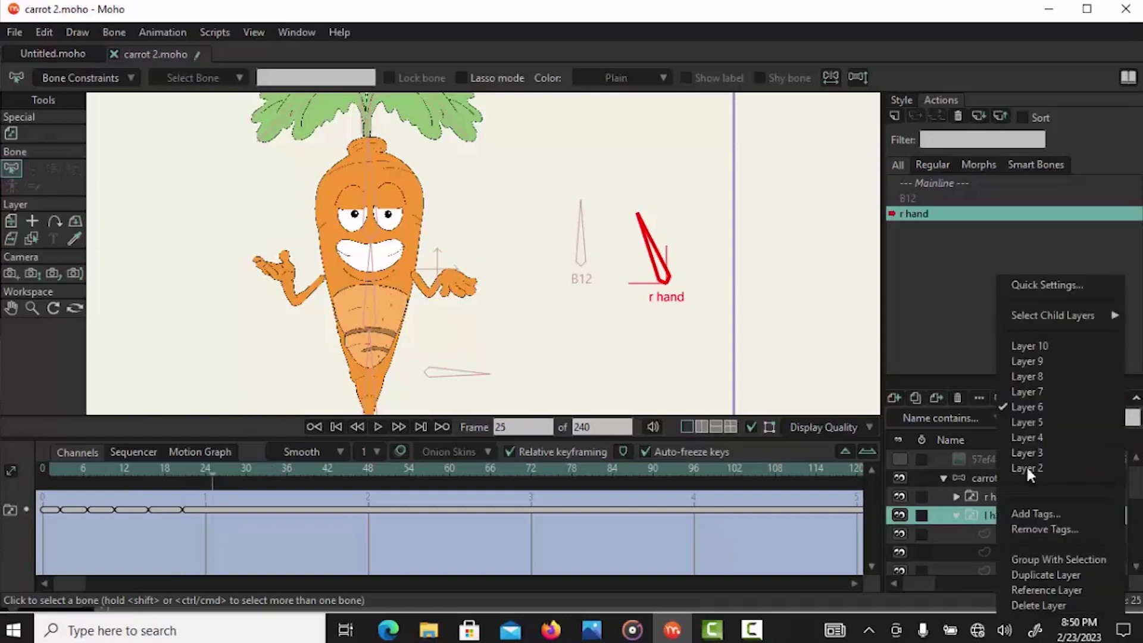
left_click(1076, 388)
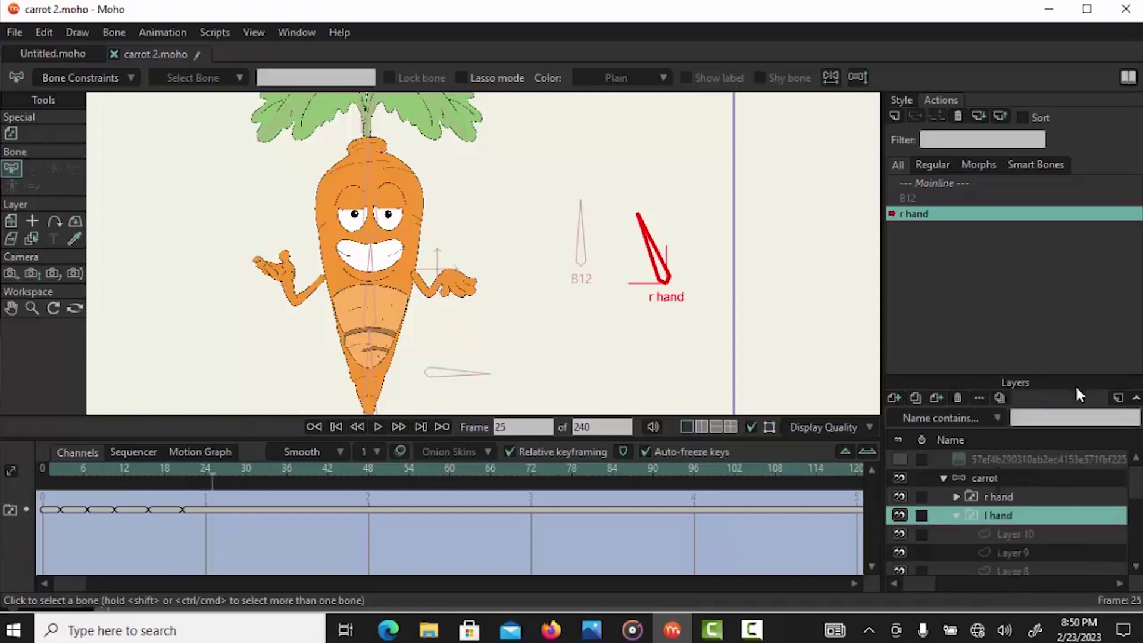
Key the l hand switch layer to Layer 8 at frame 30 and Layer 9 at frame 35
left_click(245, 468)
right_click(1016, 514)
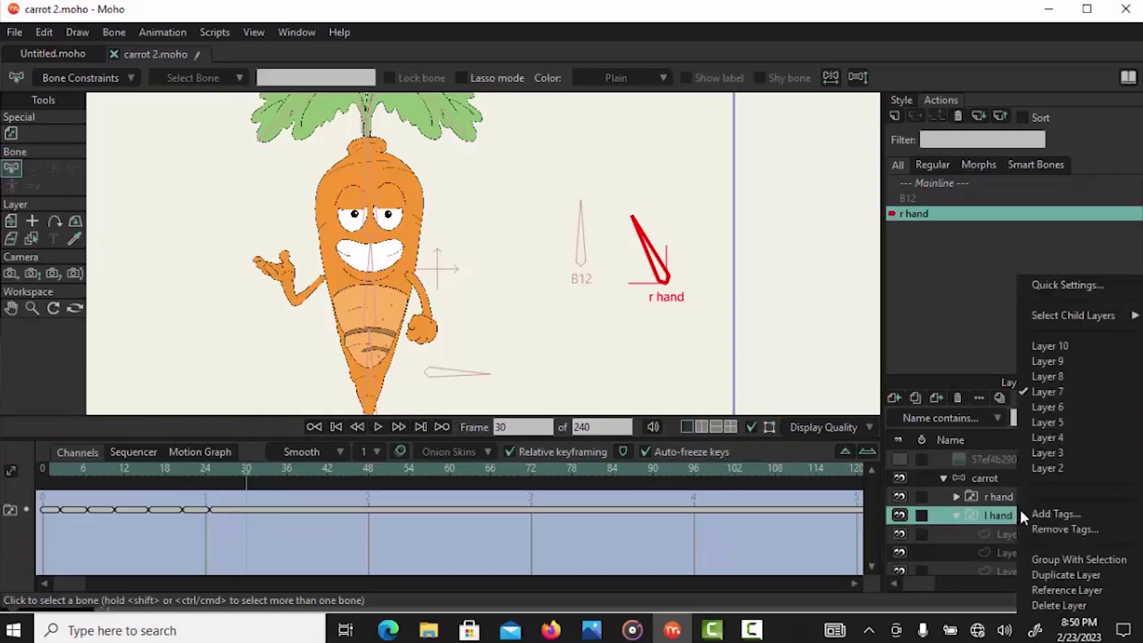
left_click(1084, 378)
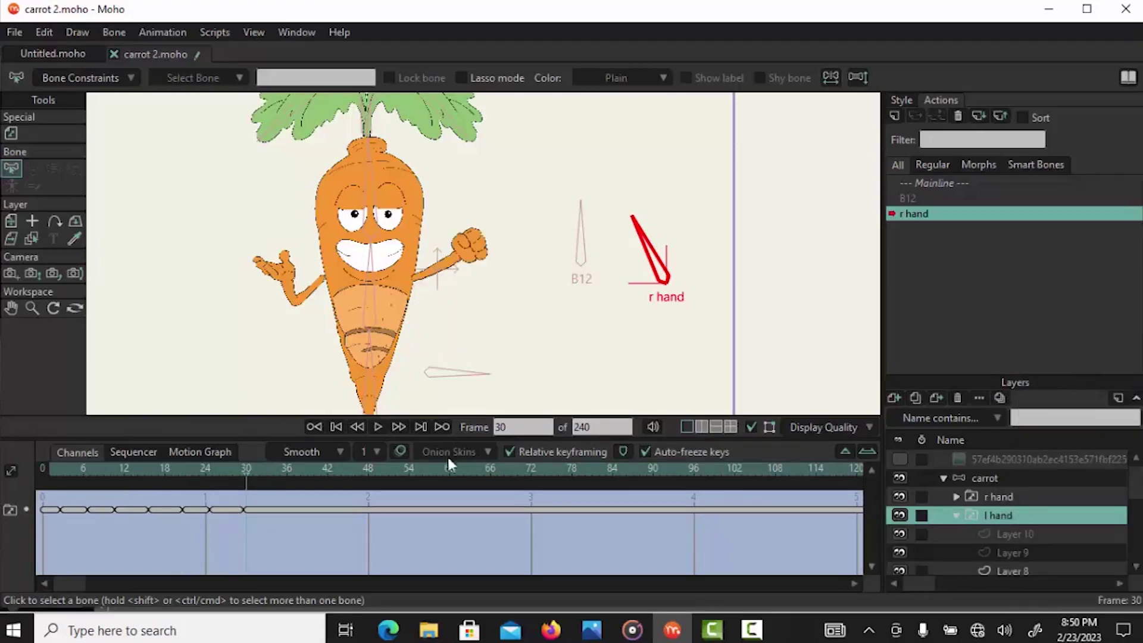
left_click(279, 468)
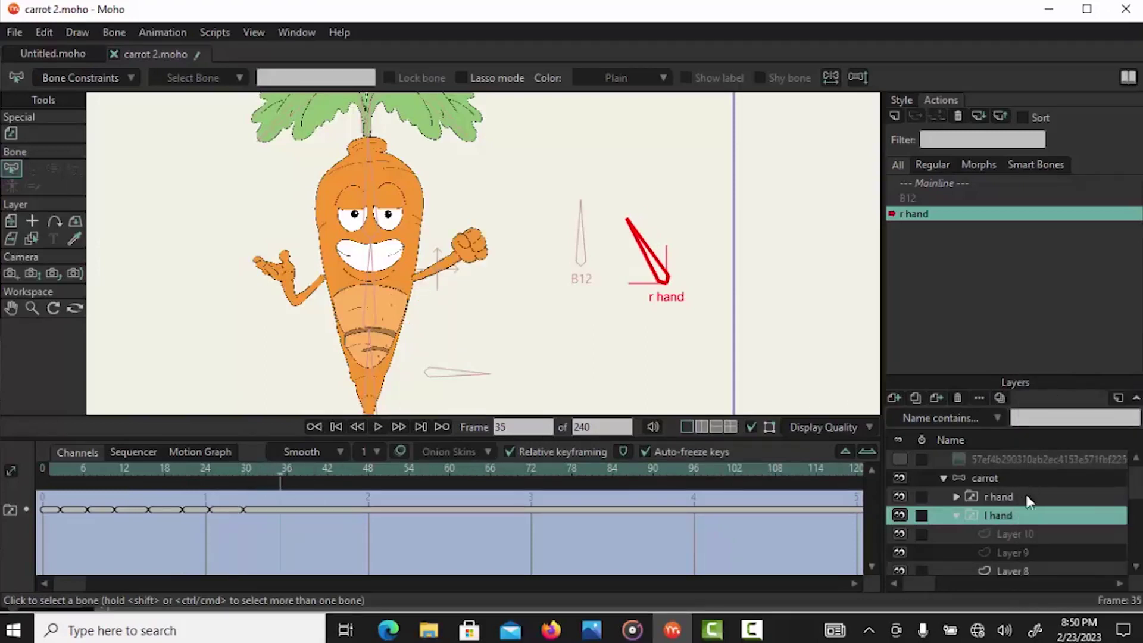
right_click(1002, 512)
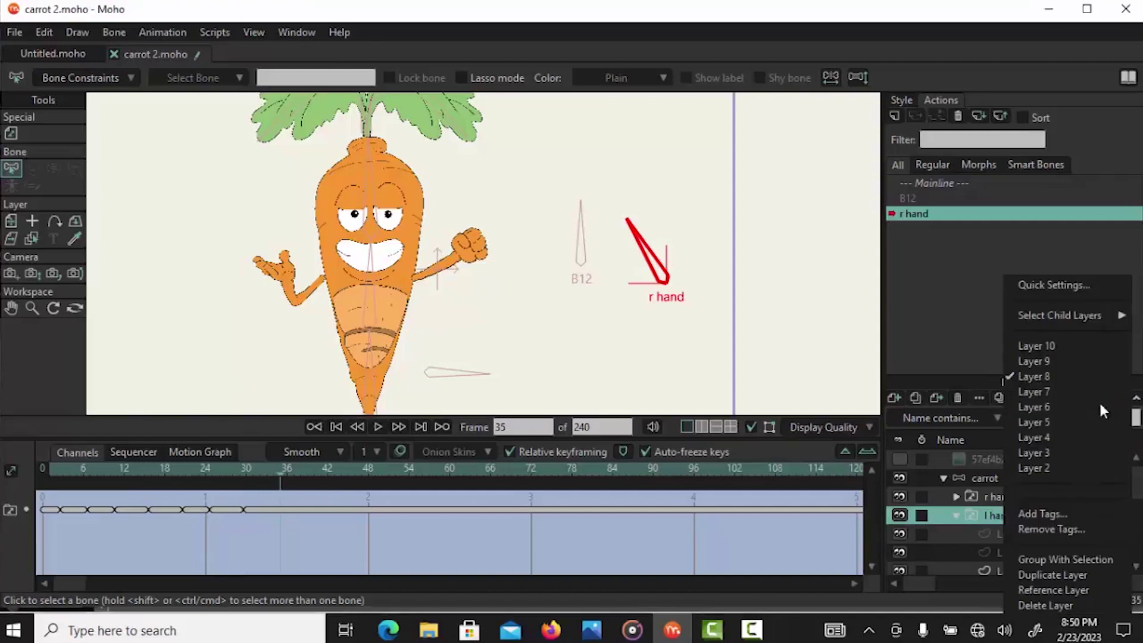
left_click(1084, 361)
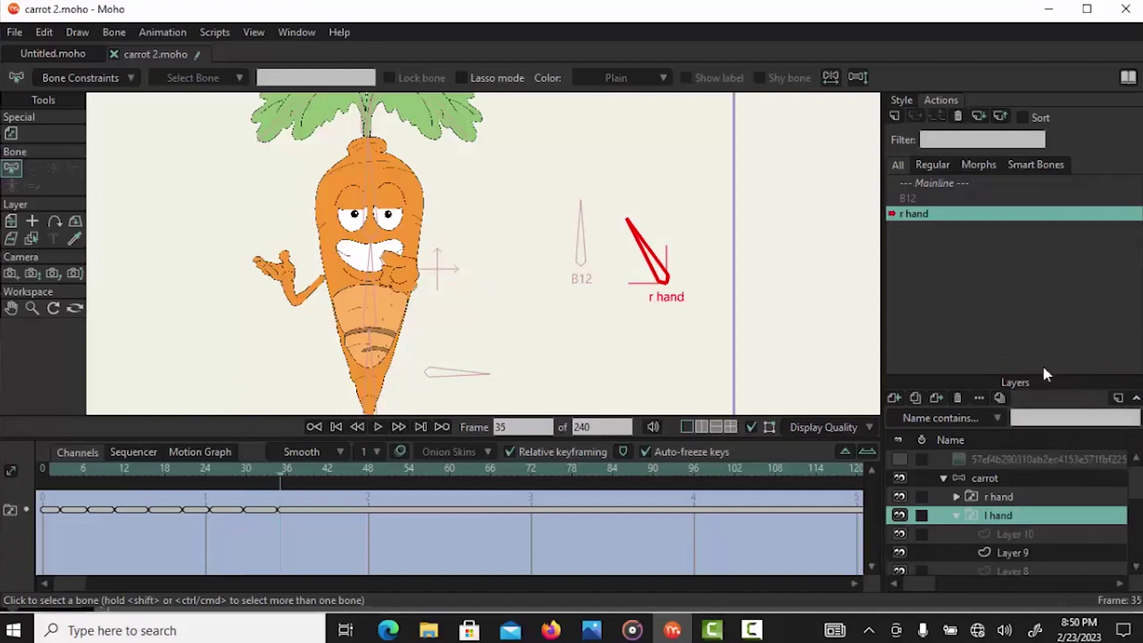
Key the l hand switch layer to Layer 10 at frame 39 and scrub back to frame 0 to preview the switches
left_click(308, 469)
right_click(1002, 511)
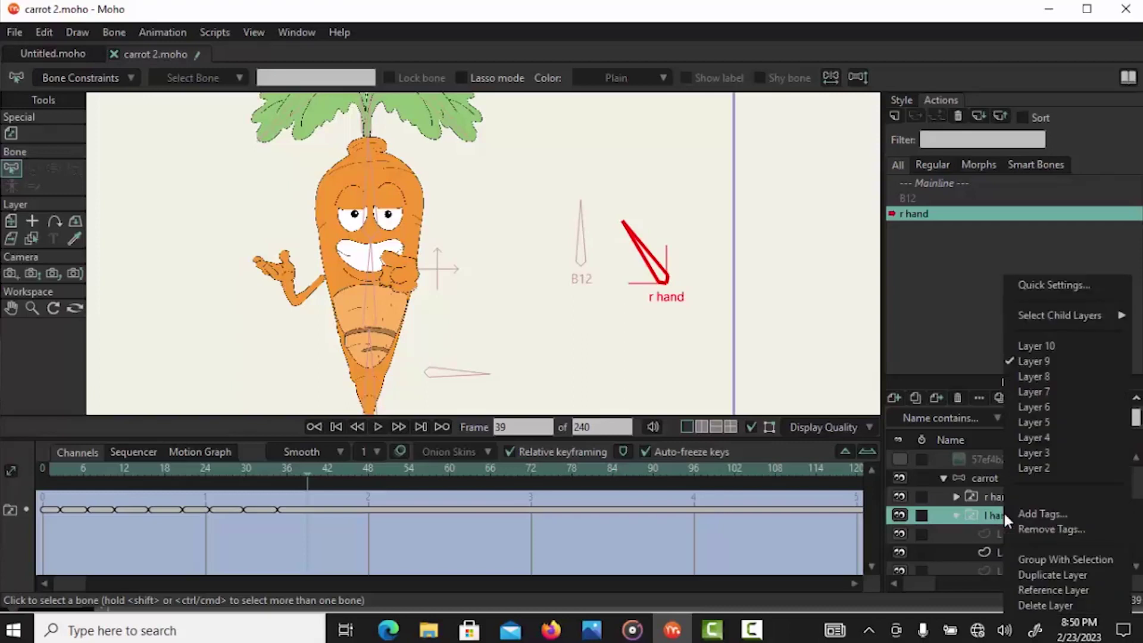
left_click(1092, 345)
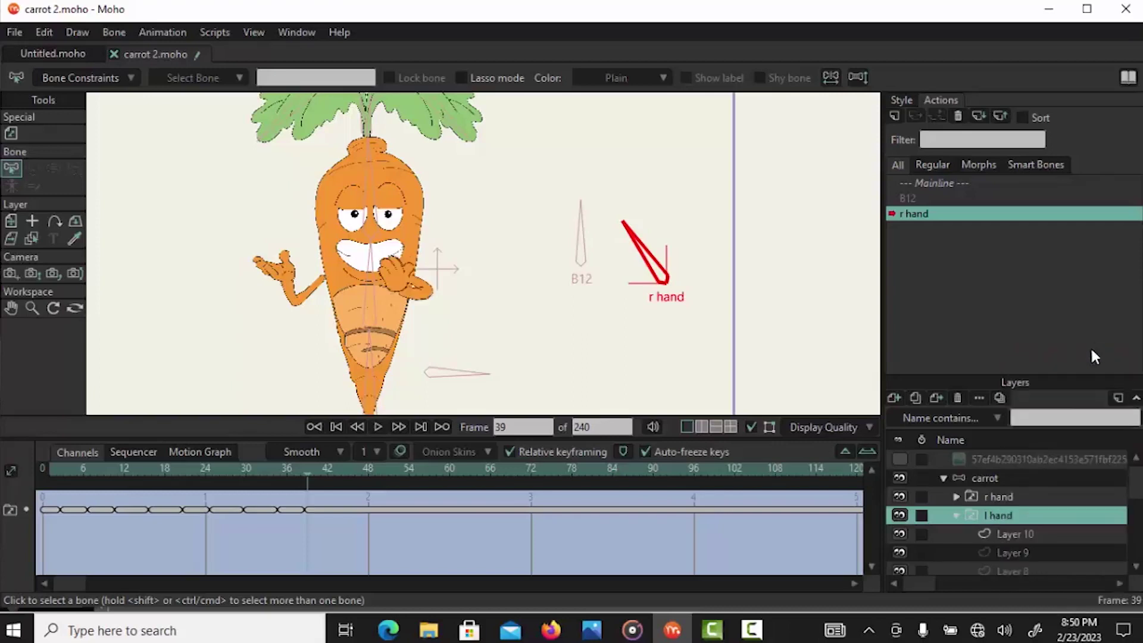
left_click_drag(319, 487, 18, 483)
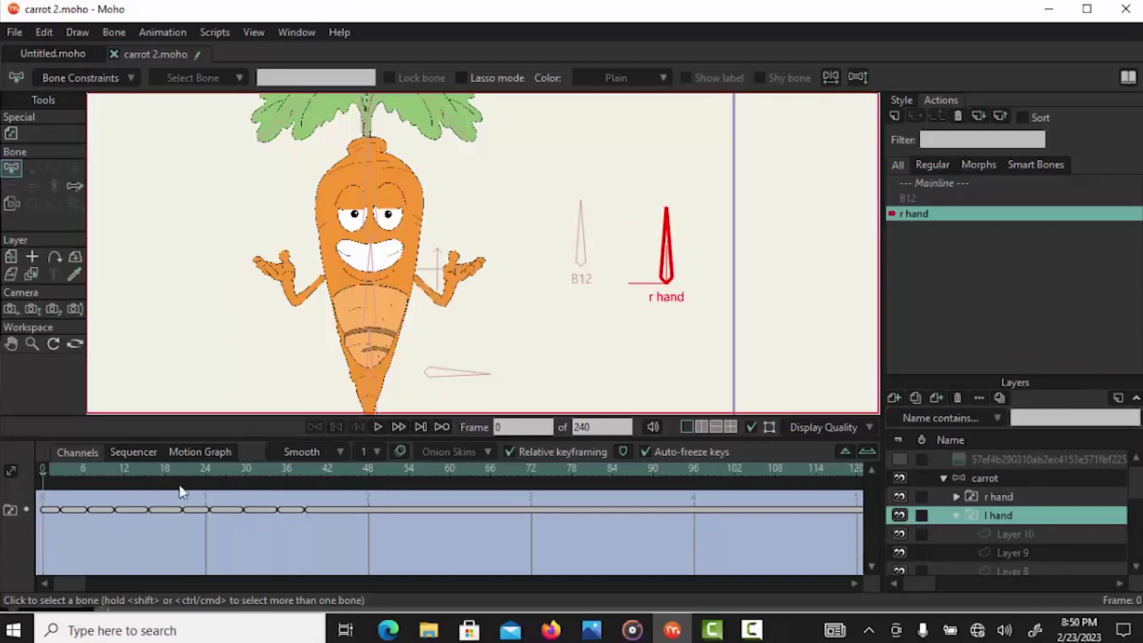
Return to the Mainline action on the carrot bone layer and test the r hand and B12 dials with Manipulate Bones
left_click(946, 182)
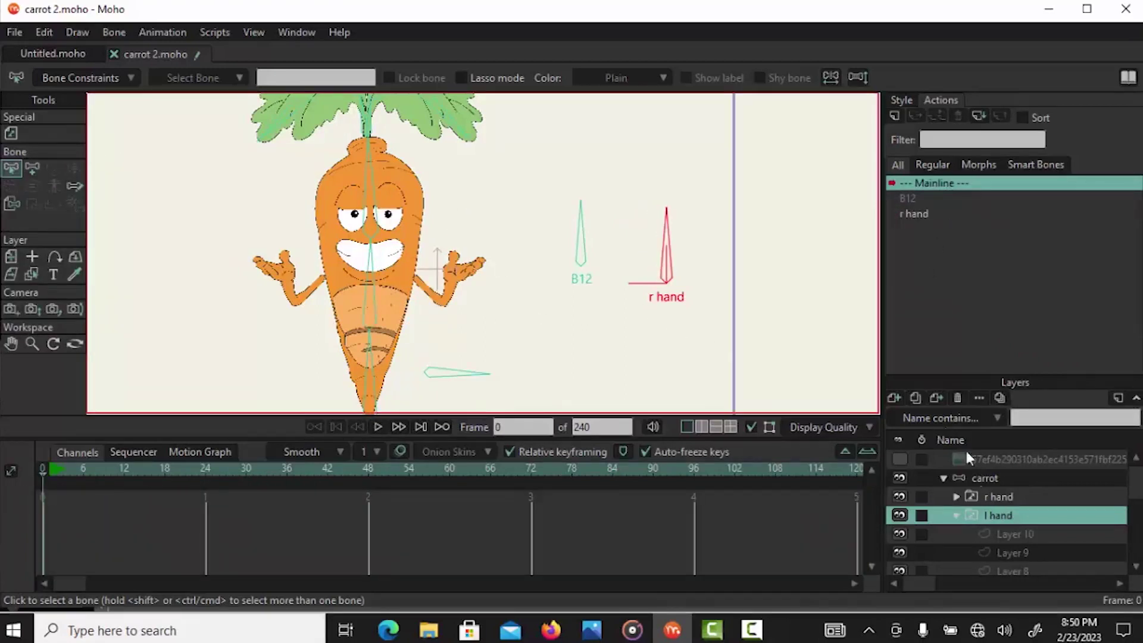
left_click(985, 477)
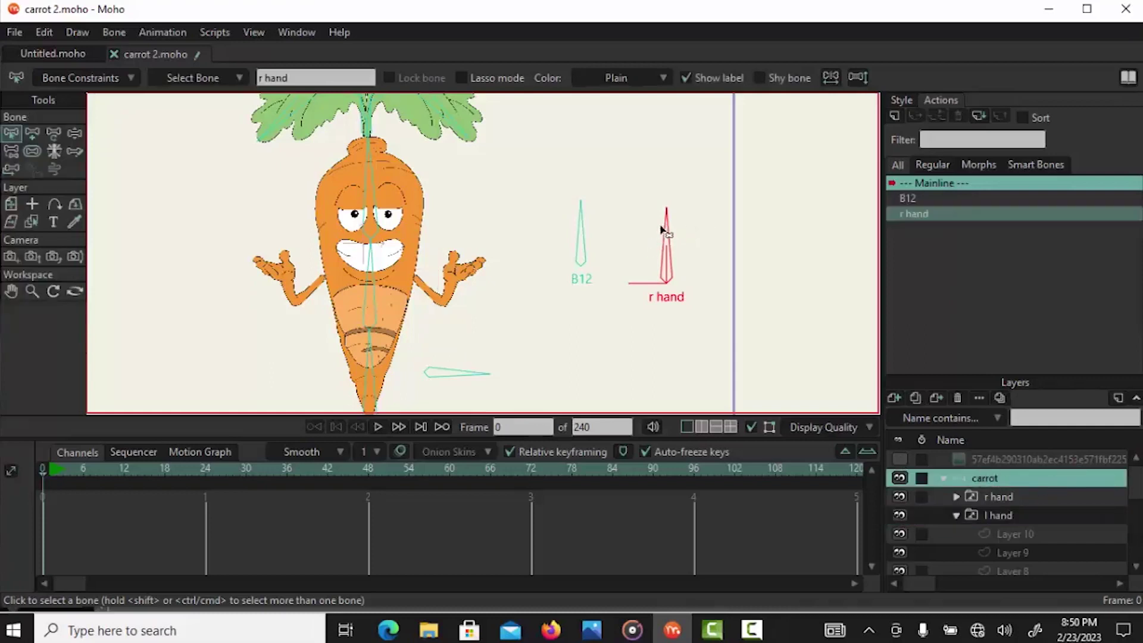
left_click(78, 134)
left_click_drag(684, 228, 575, 229)
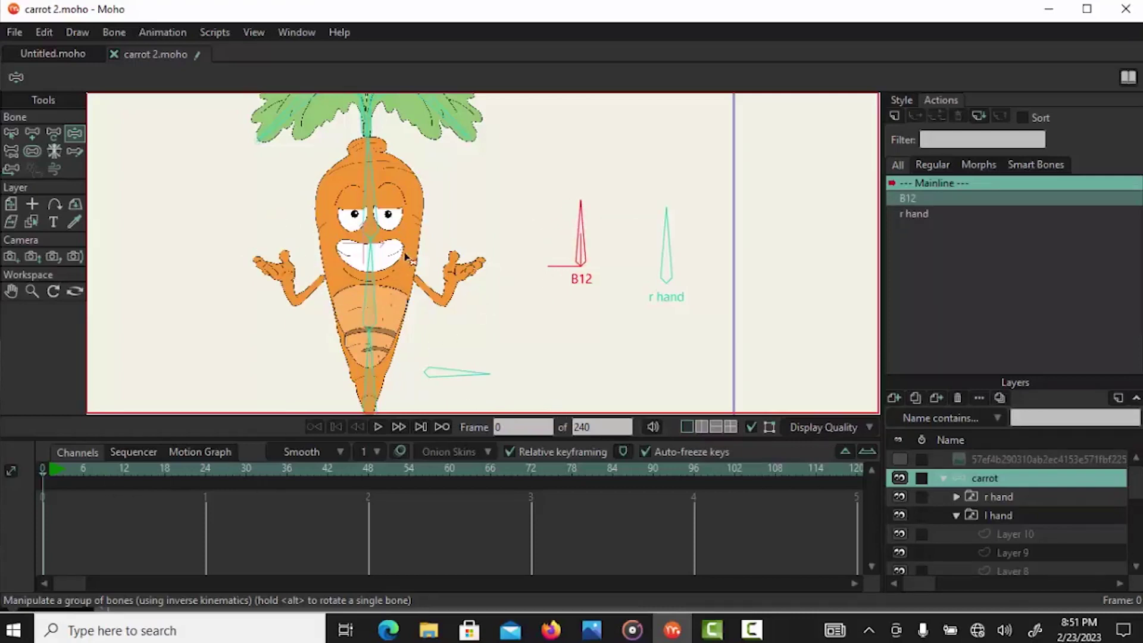
left_click(560, 359)
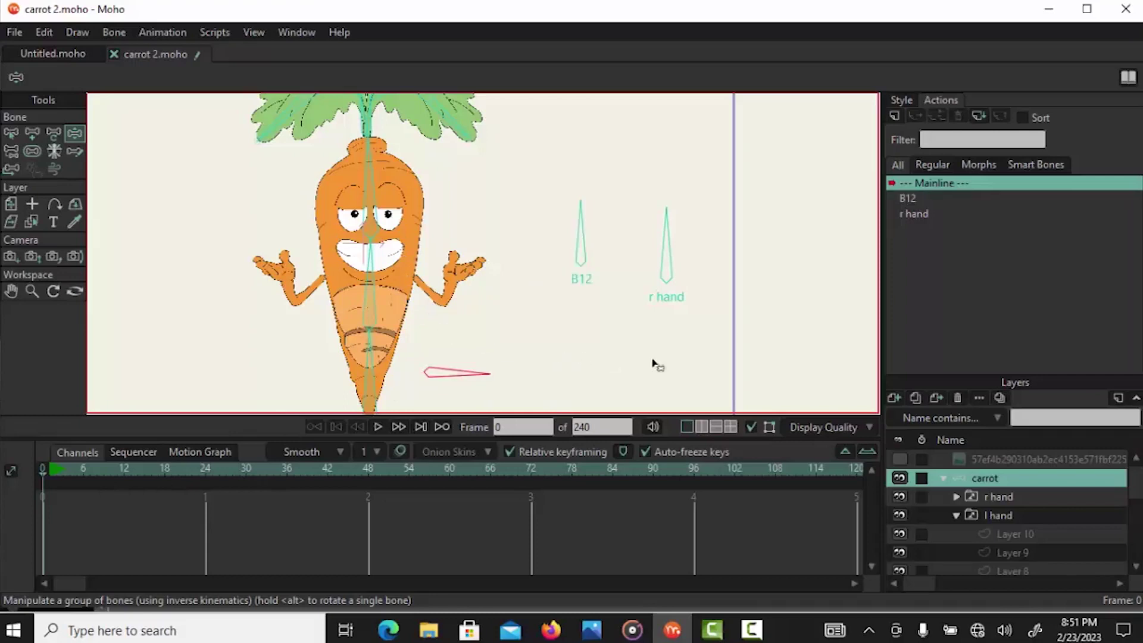
Add an upright bone in the empty area to the left of the carrot's face and name it mouth
left_click(28, 135)
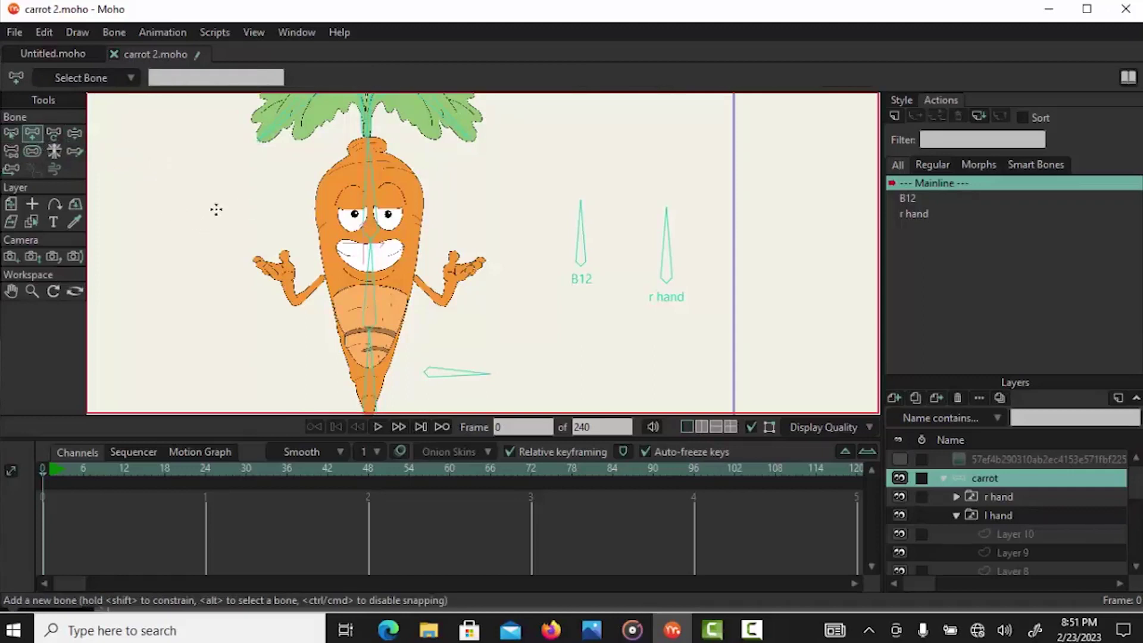
left_click_drag(204, 240, 204, 166)
double_click(191, 75)
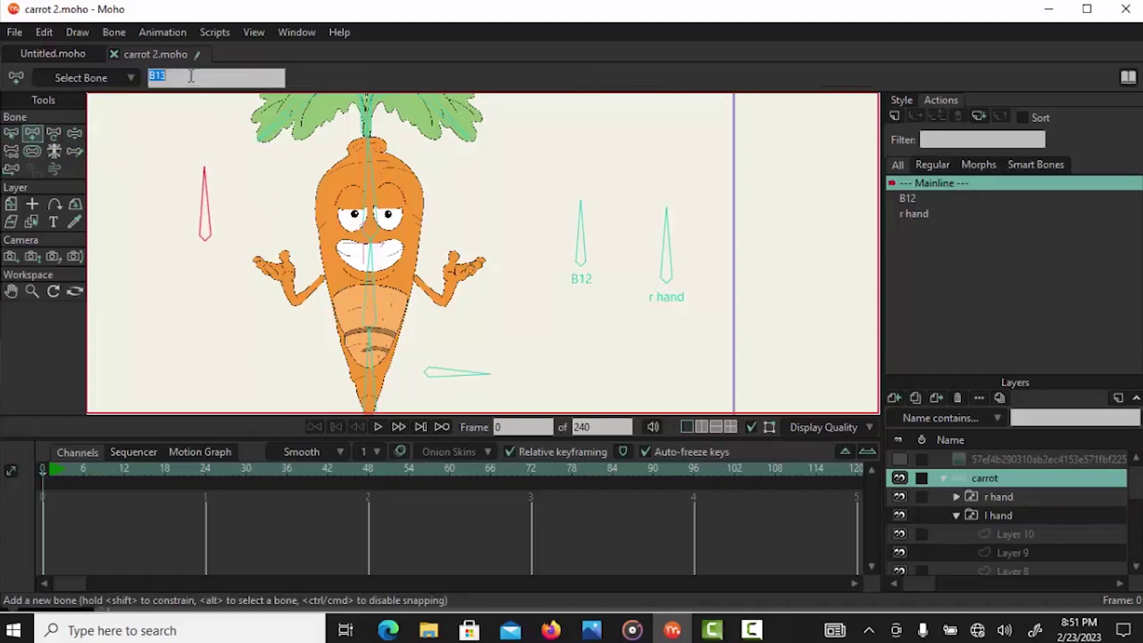
type("mouth")
key("Return")
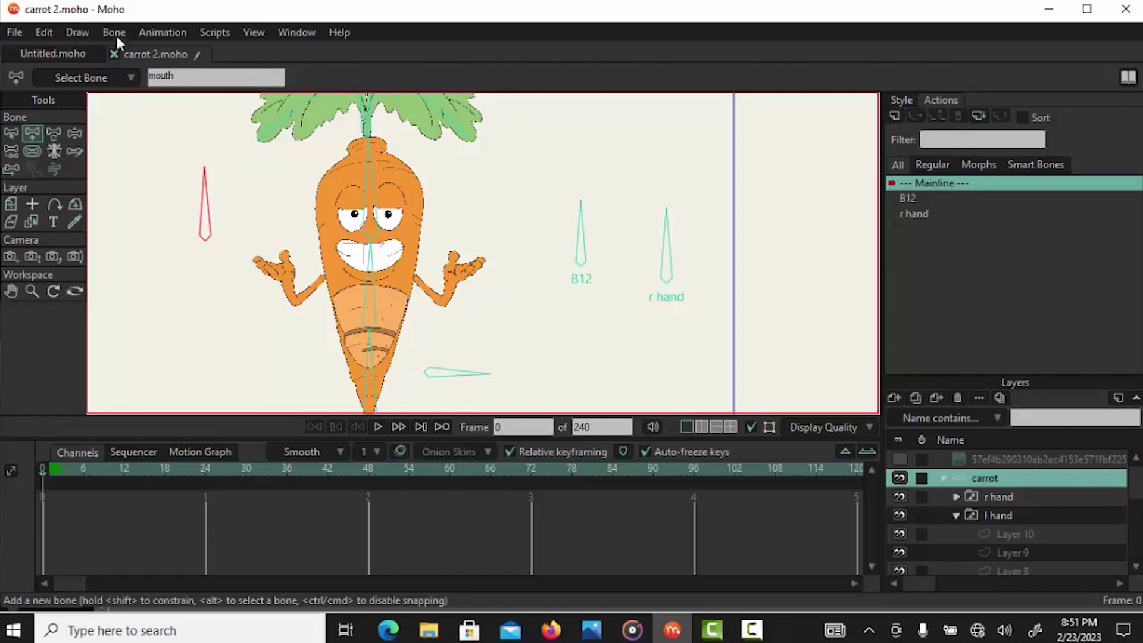
Make the mouth bone a smart bone dial with angles from 0 to 90 over 100 frames
left_click(122, 31)
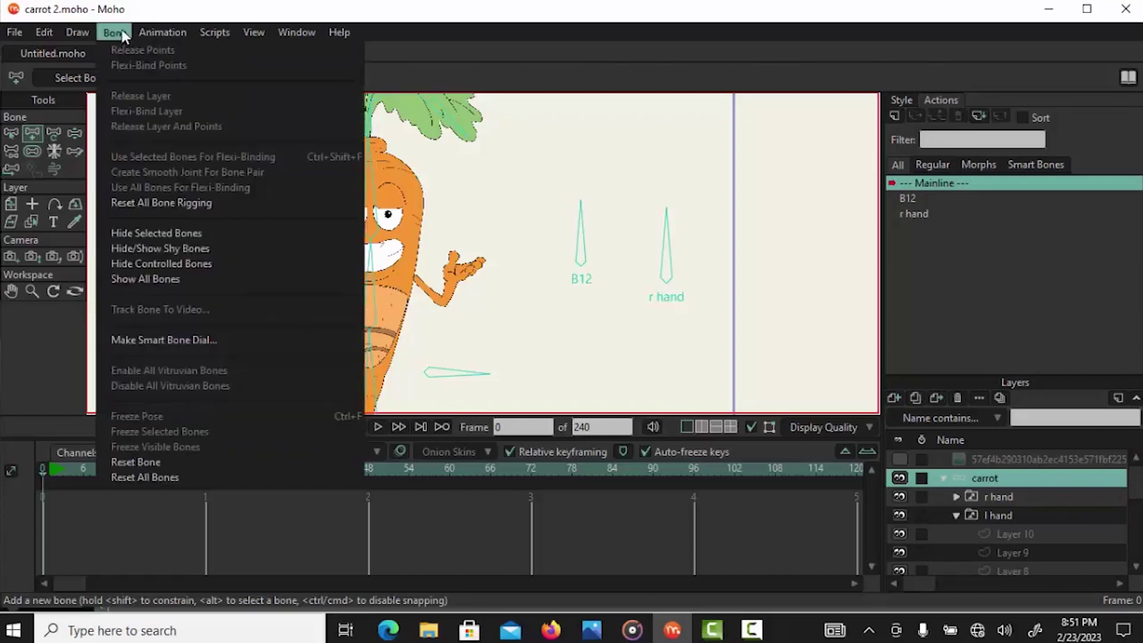
left_click(174, 340)
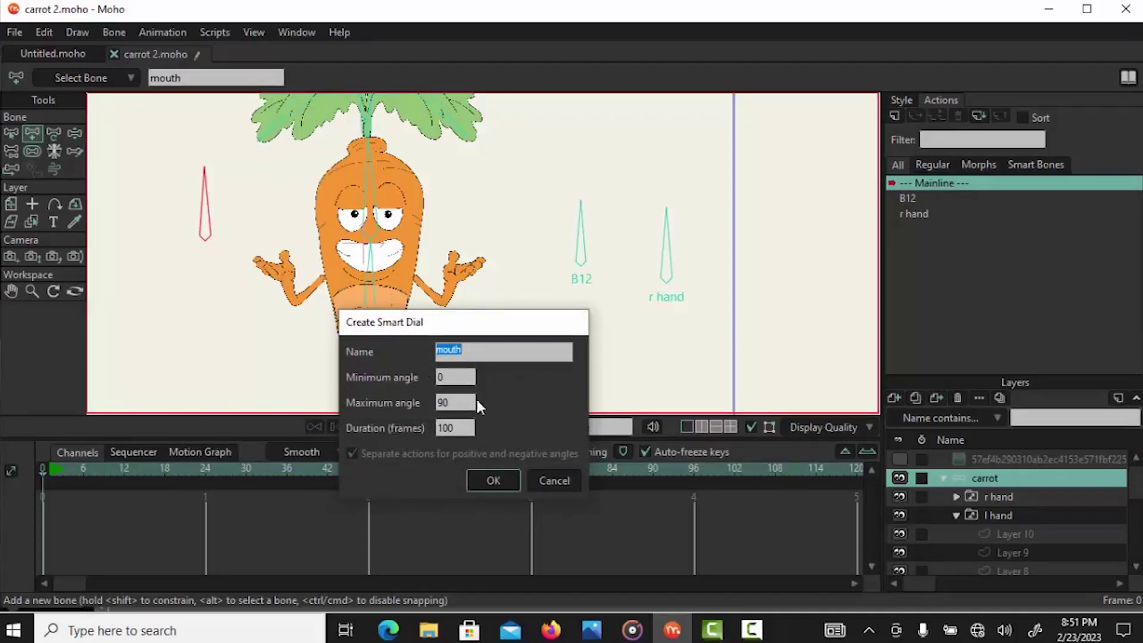
left_click(483, 476)
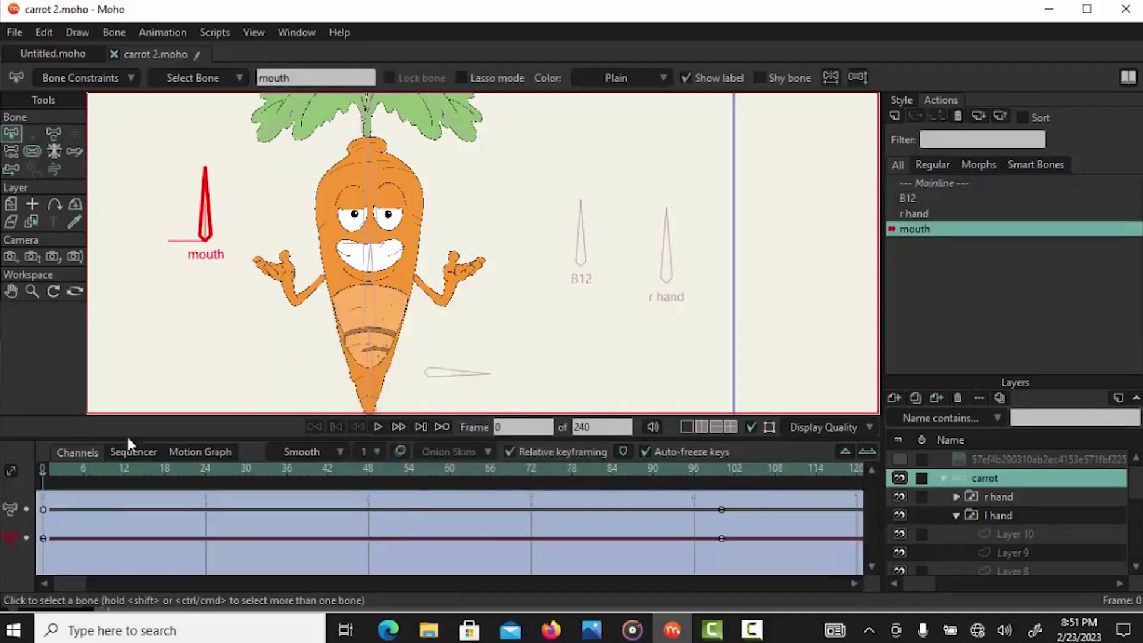
In the mouth action, key the mouth switch layer to Layer 2 at frame 4 and Layer 3 at frame 8
left_click(955, 514)
left_click(70, 470)
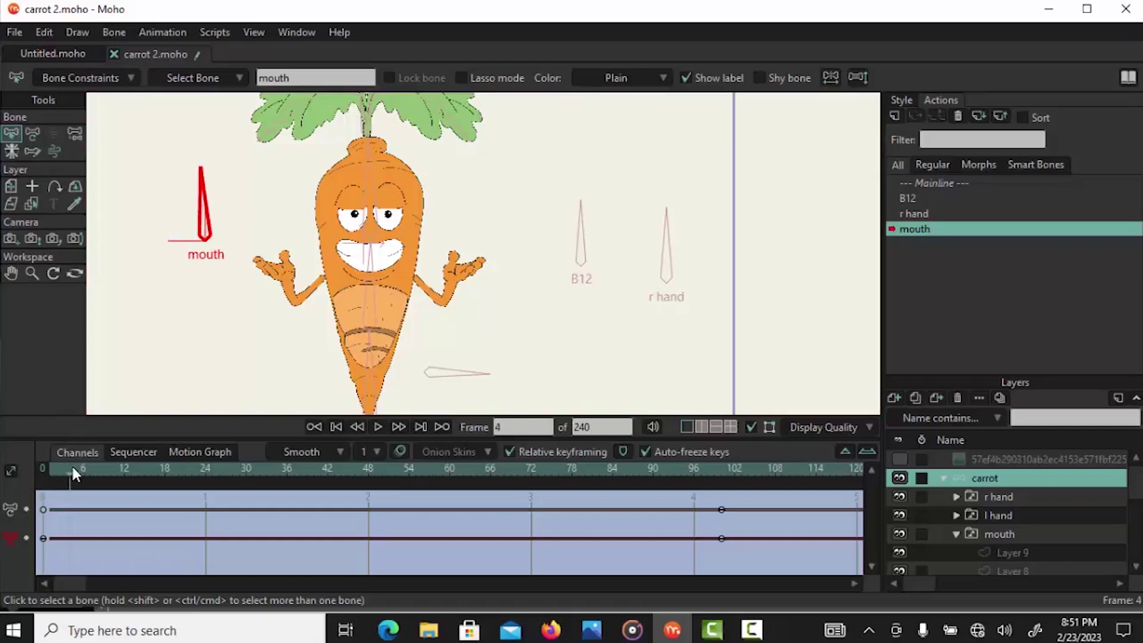
right_click(998, 534)
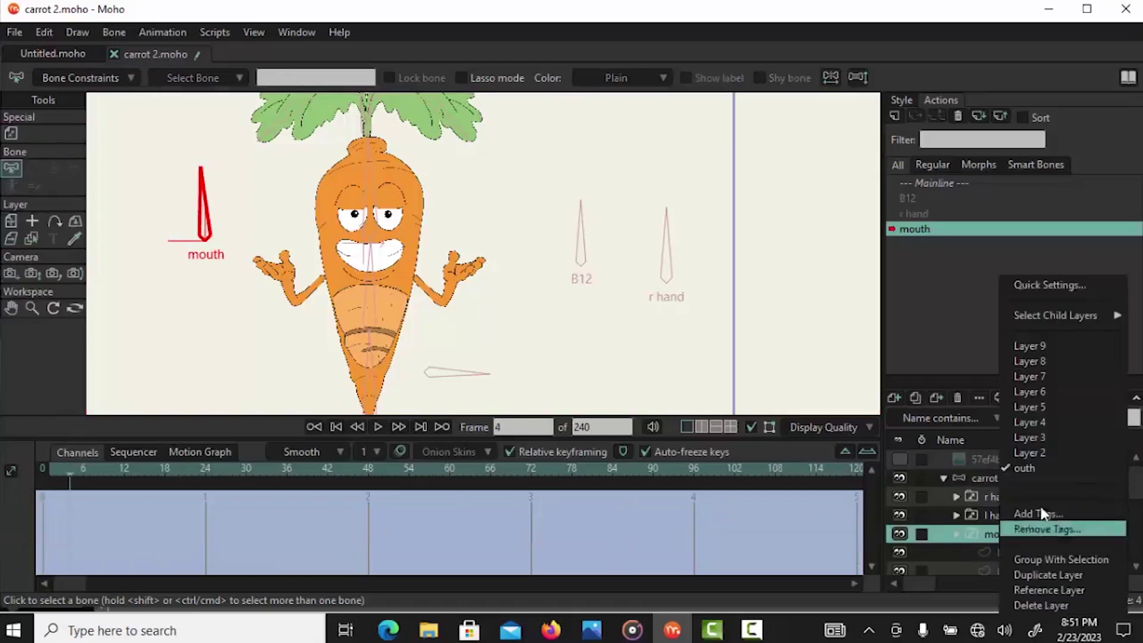
left_click(1058, 453)
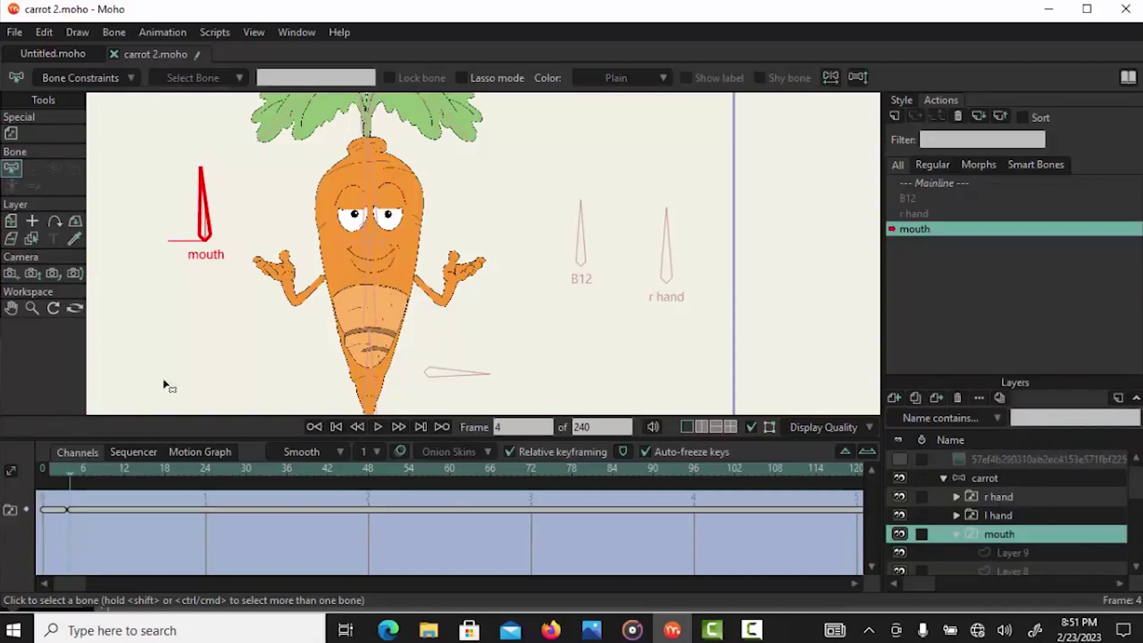
left_click(102, 468)
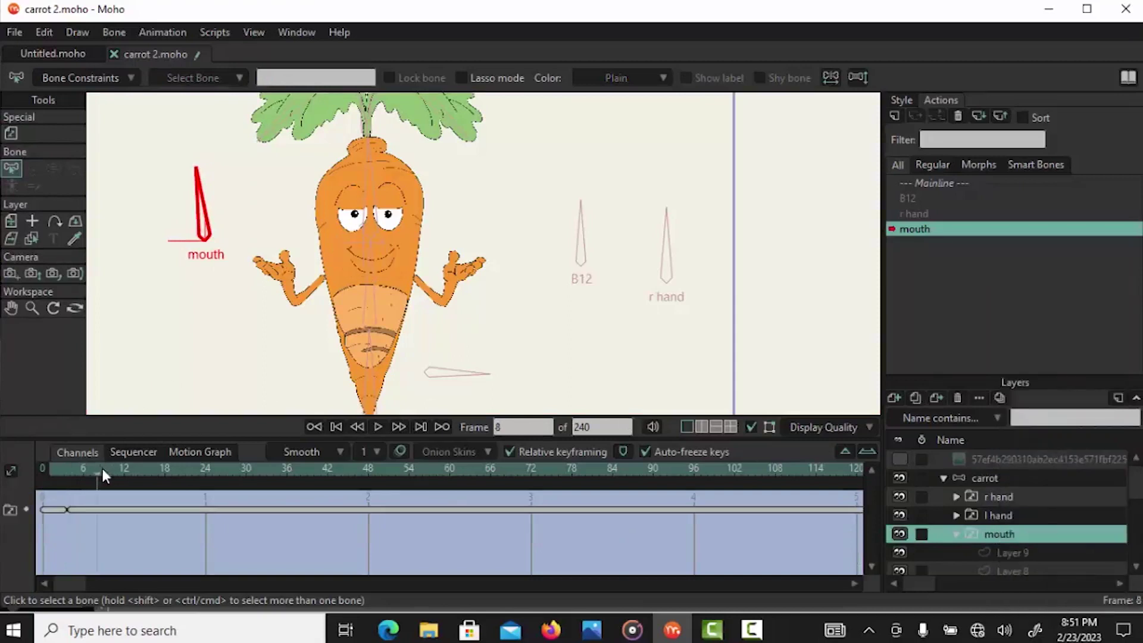
right_click(991, 533)
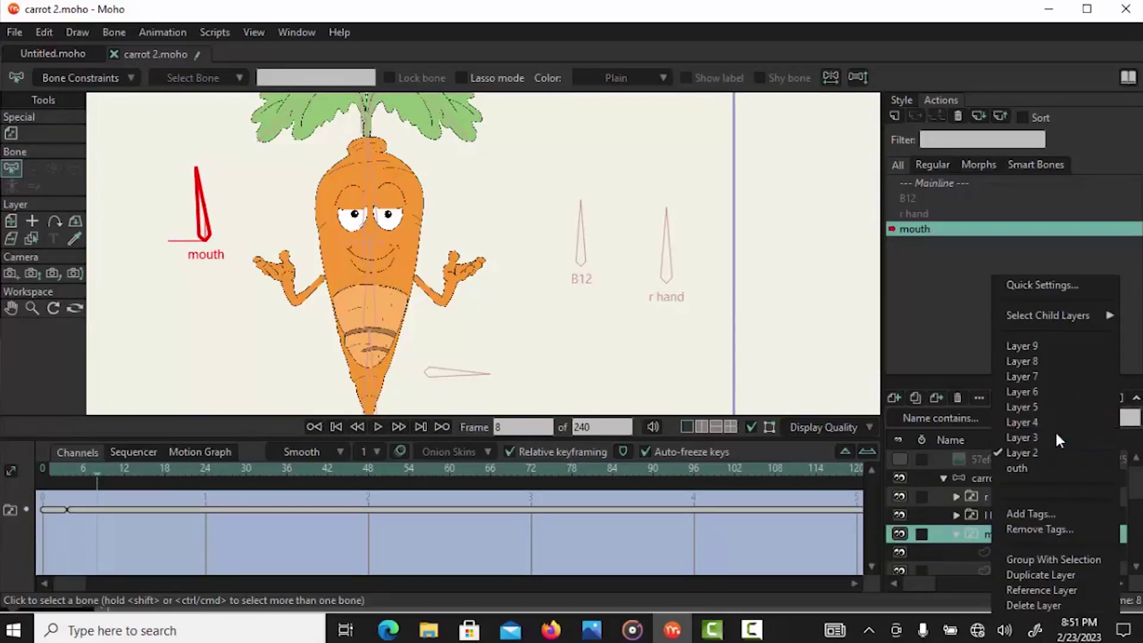
left_click(1057, 437)
Key the mouth switch layer to Layer 4 at frame 13 and Layer 5 at frame 17
left_click(131, 467)
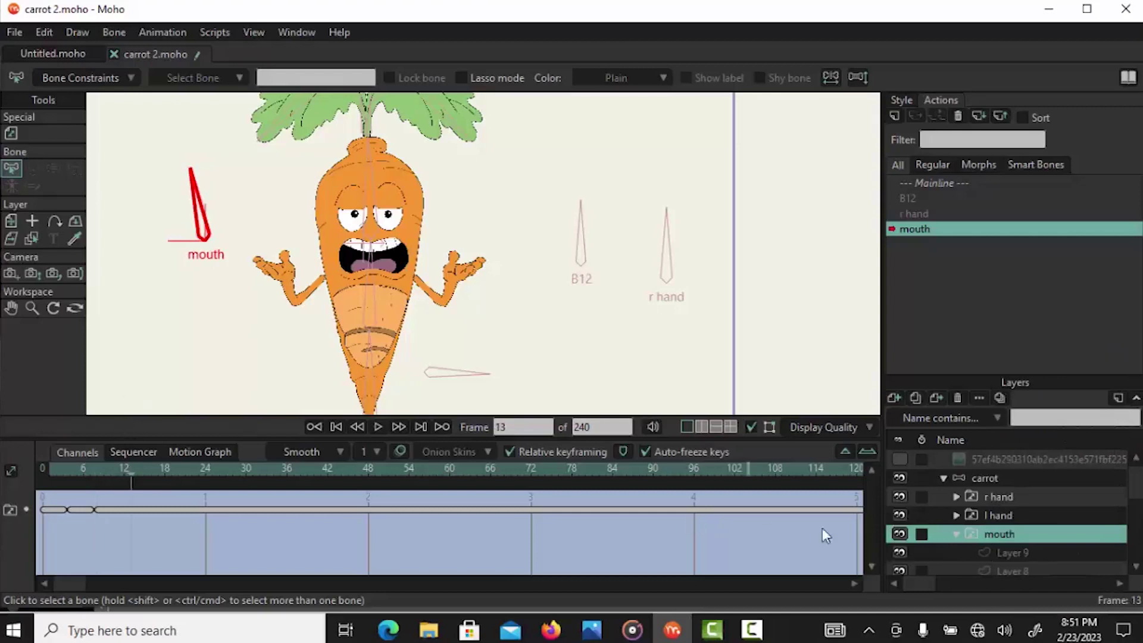
right_click(1007, 532)
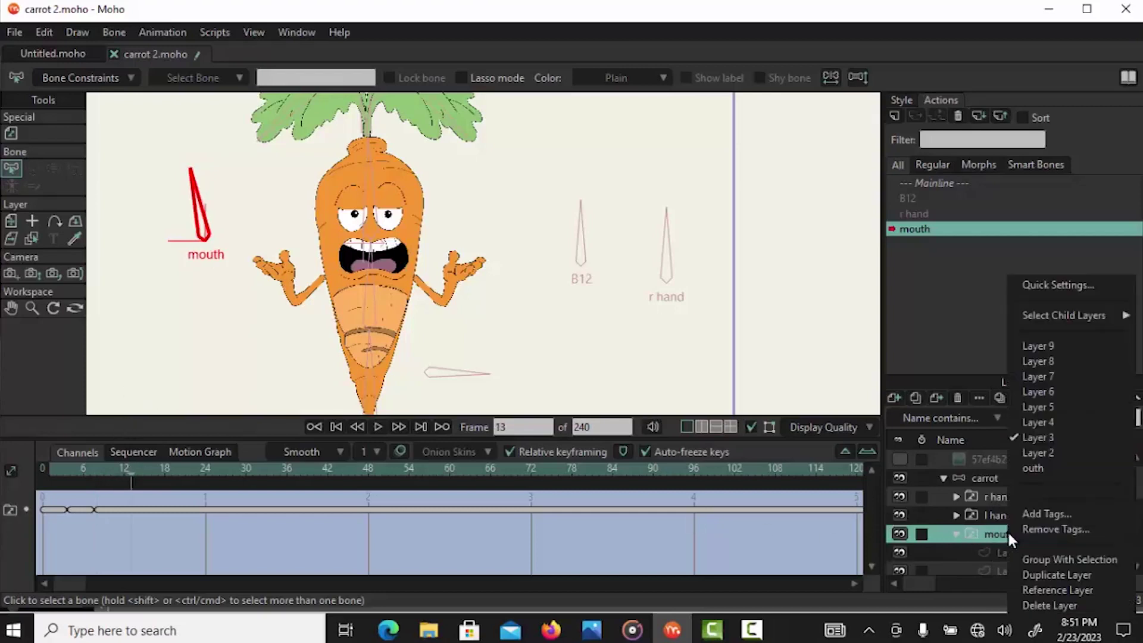
left_click(1070, 421)
left_click(159, 468)
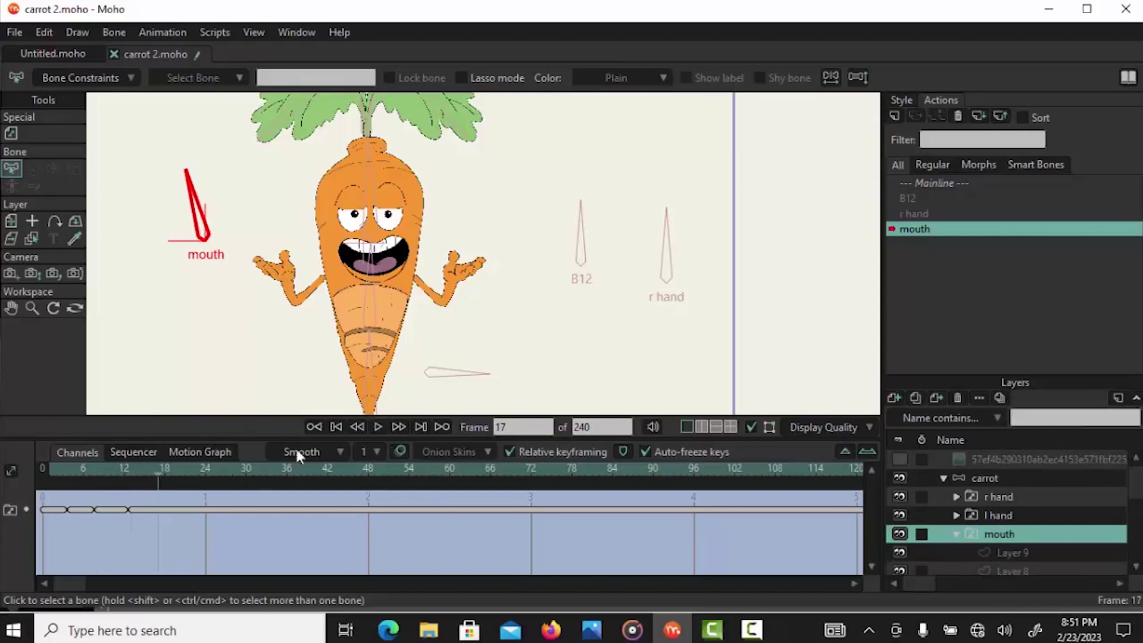
right_click(1006, 528)
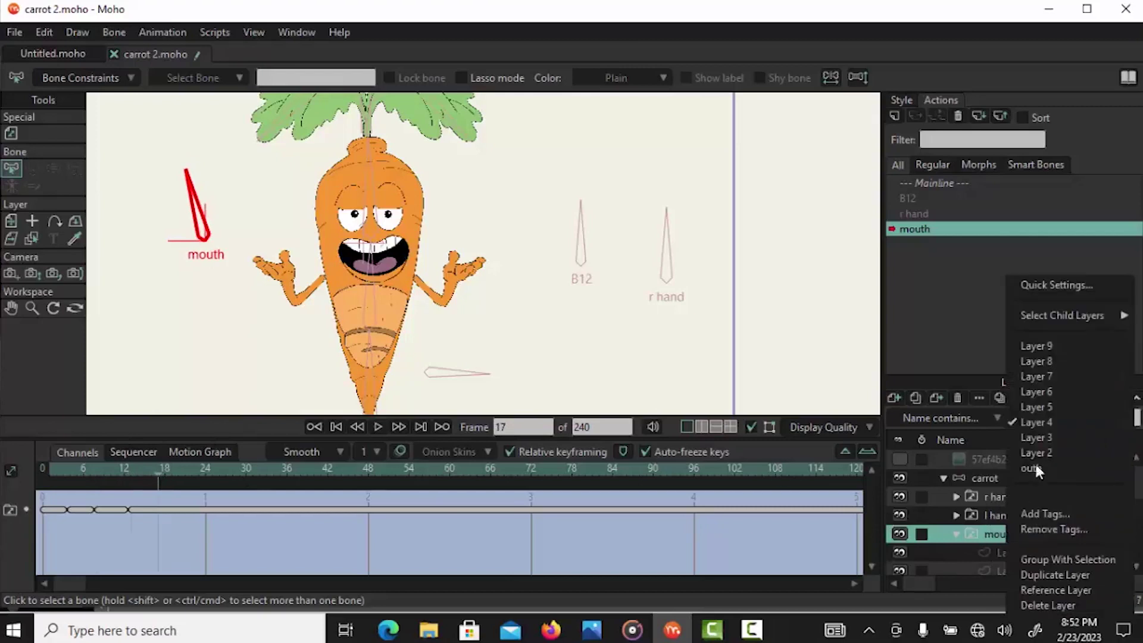
left_click(1060, 406)
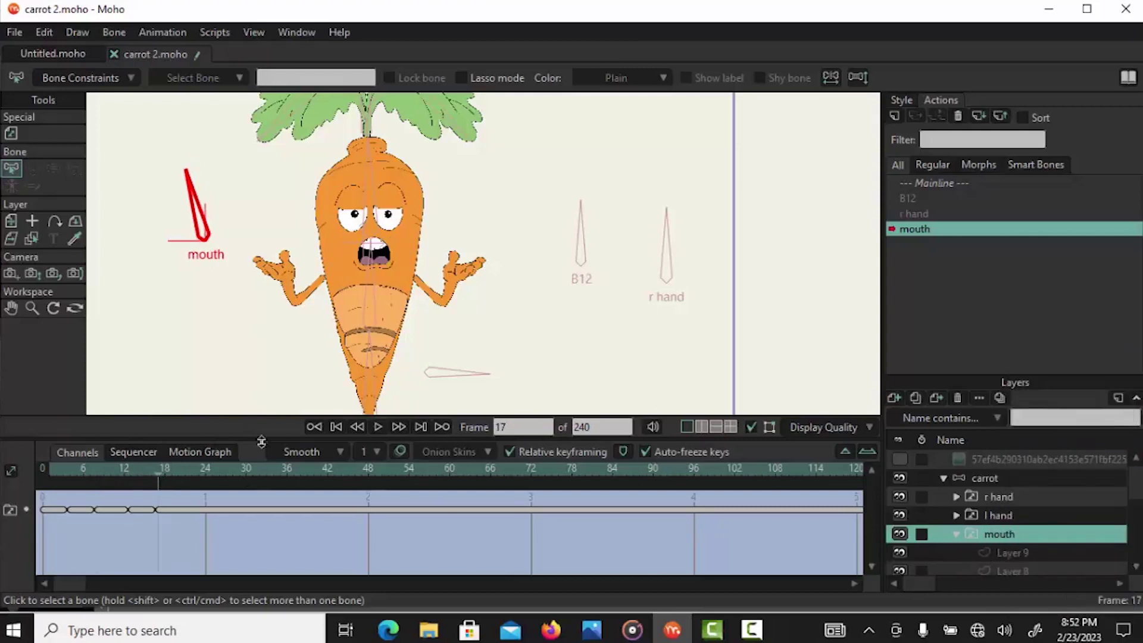
Key the mouth switch layer to Layer 6 at frame 21 and Layer 7 at frame 25
left_click(188, 468)
right_click(1008, 531)
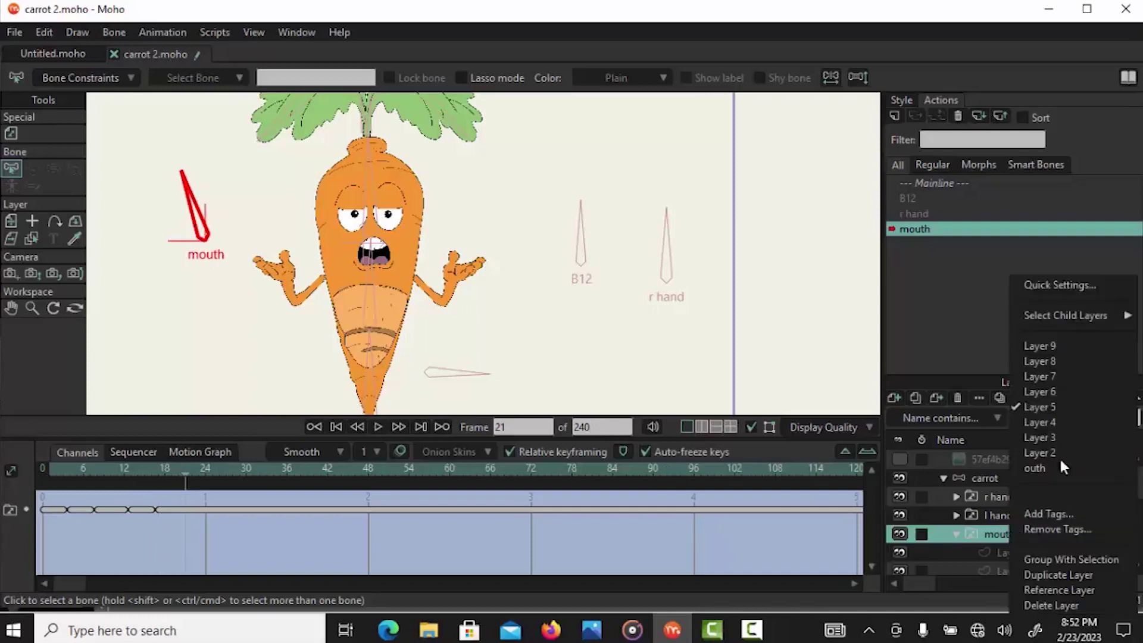
left_click(1079, 392)
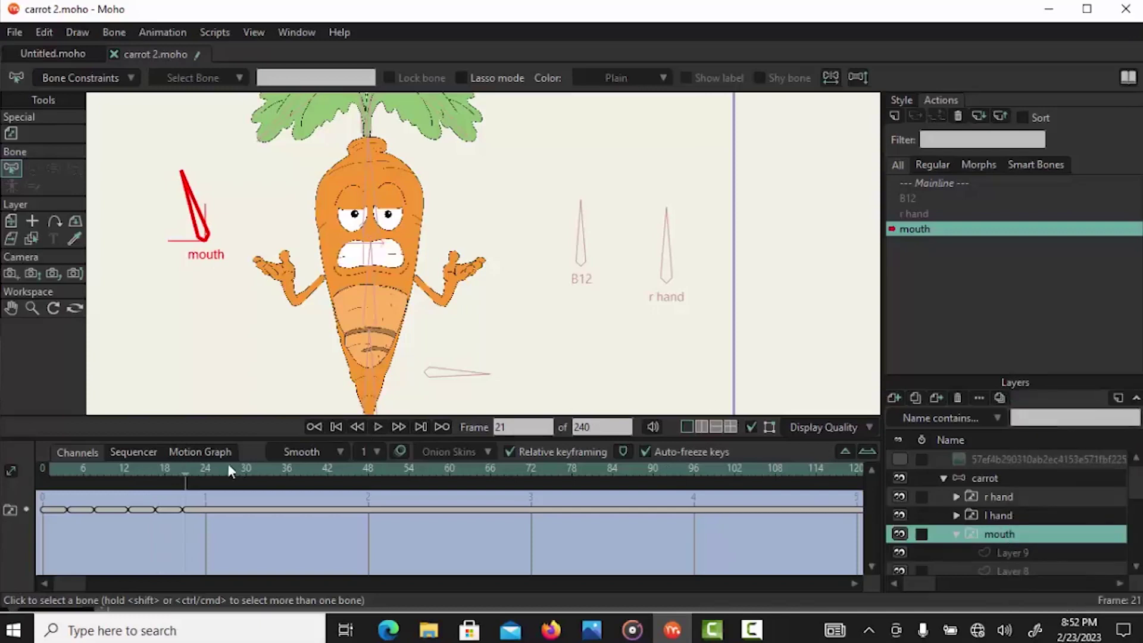
left_click(213, 468)
right_click(1007, 528)
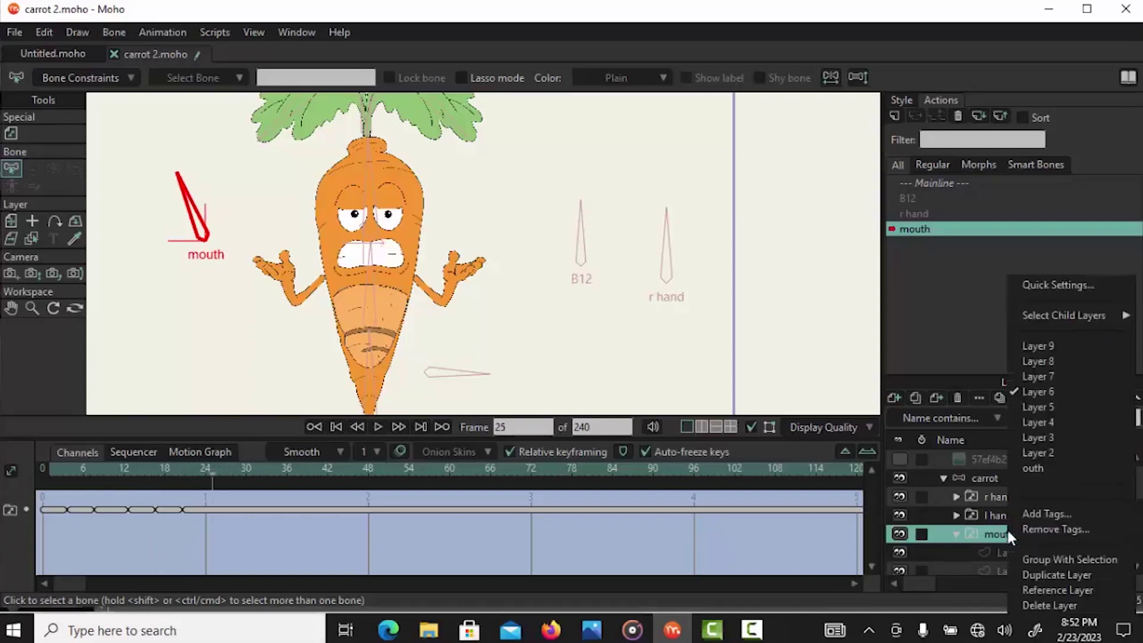
left_click(1067, 377)
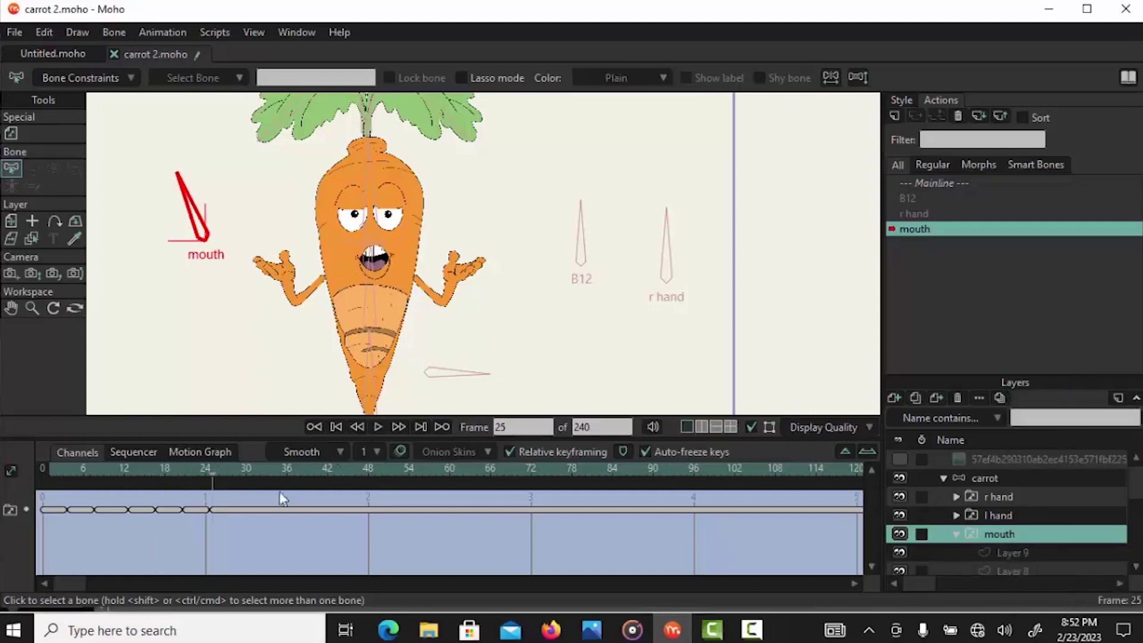
Key the mouth switch layer to Layer 8 at frame 29 and Layer 9 at frame 34
left_click(240, 476)
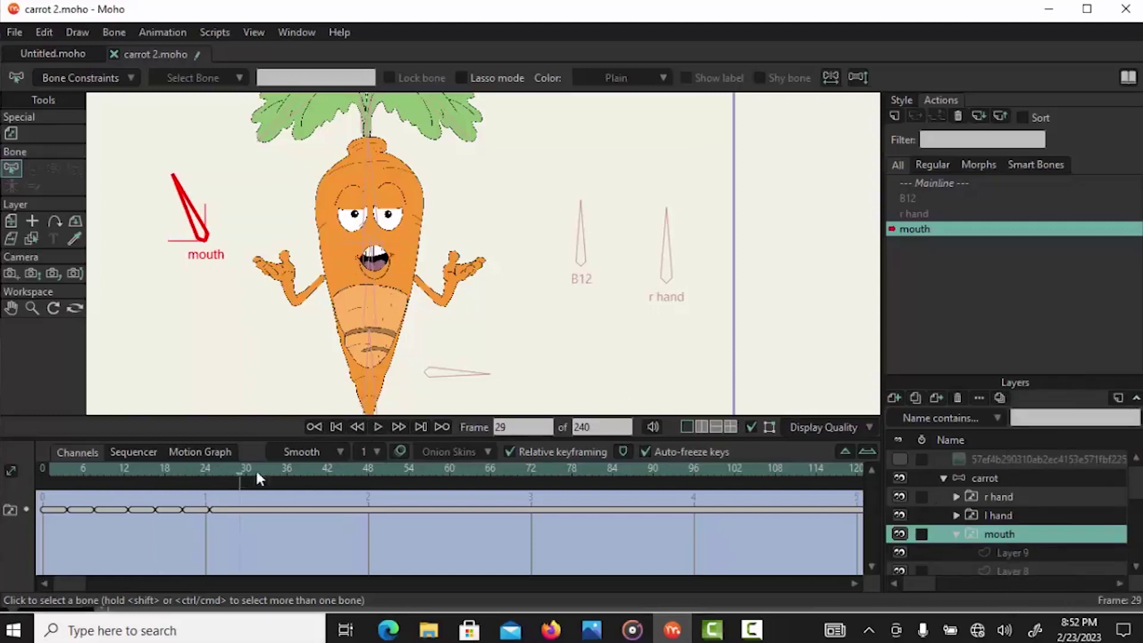
right_click(999, 532)
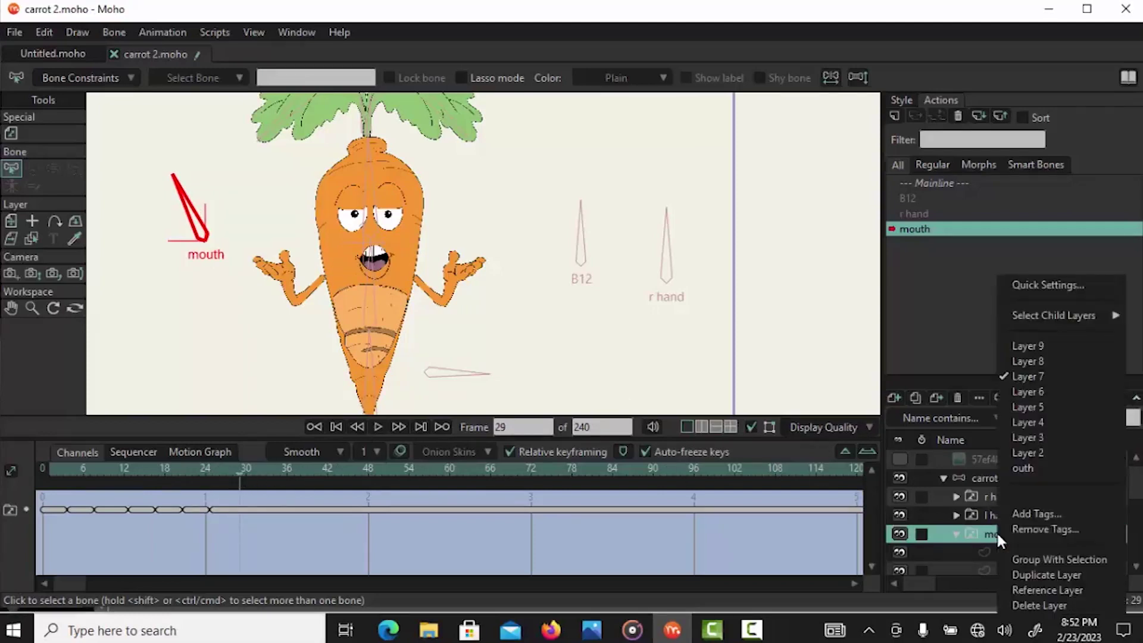
left_click(1064, 361)
left_click(274, 467)
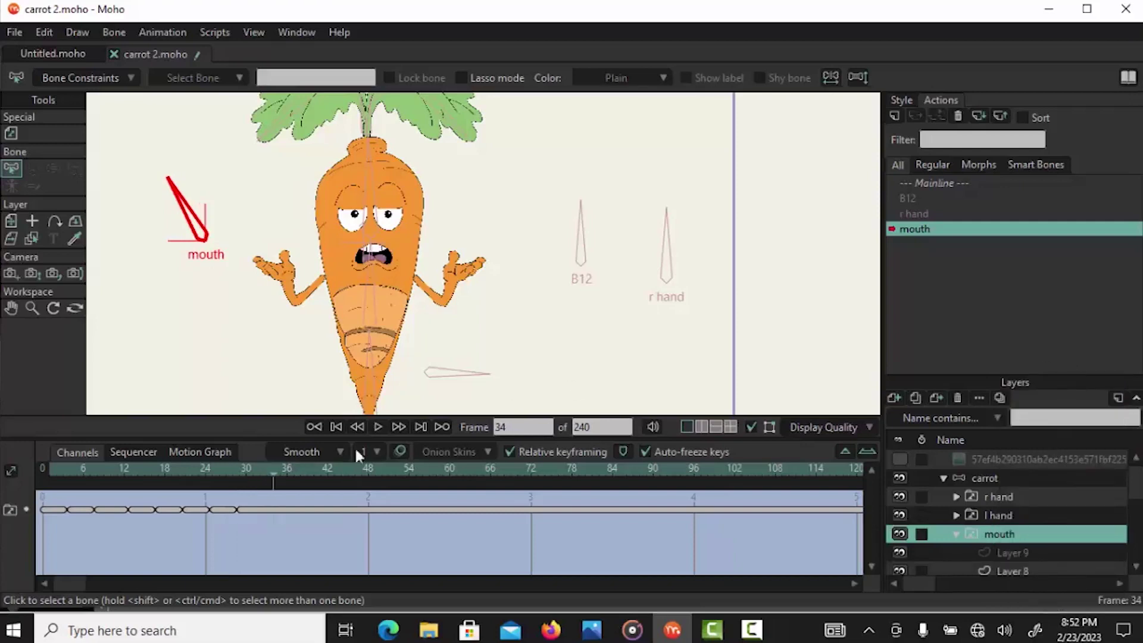
right_click(989, 530)
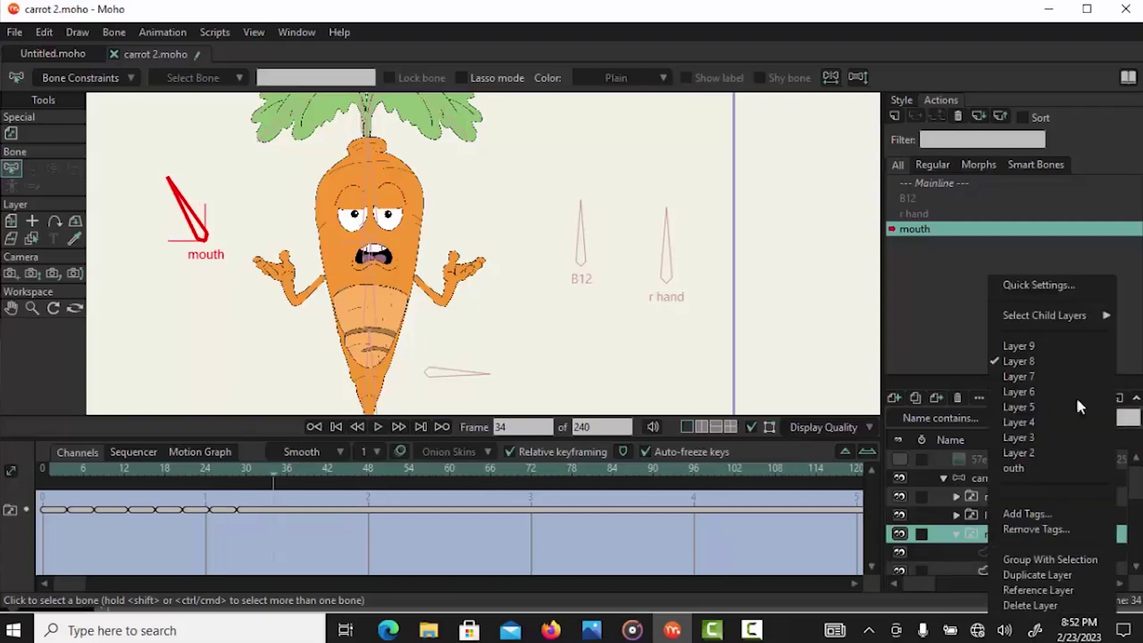
left_click(1069, 347)
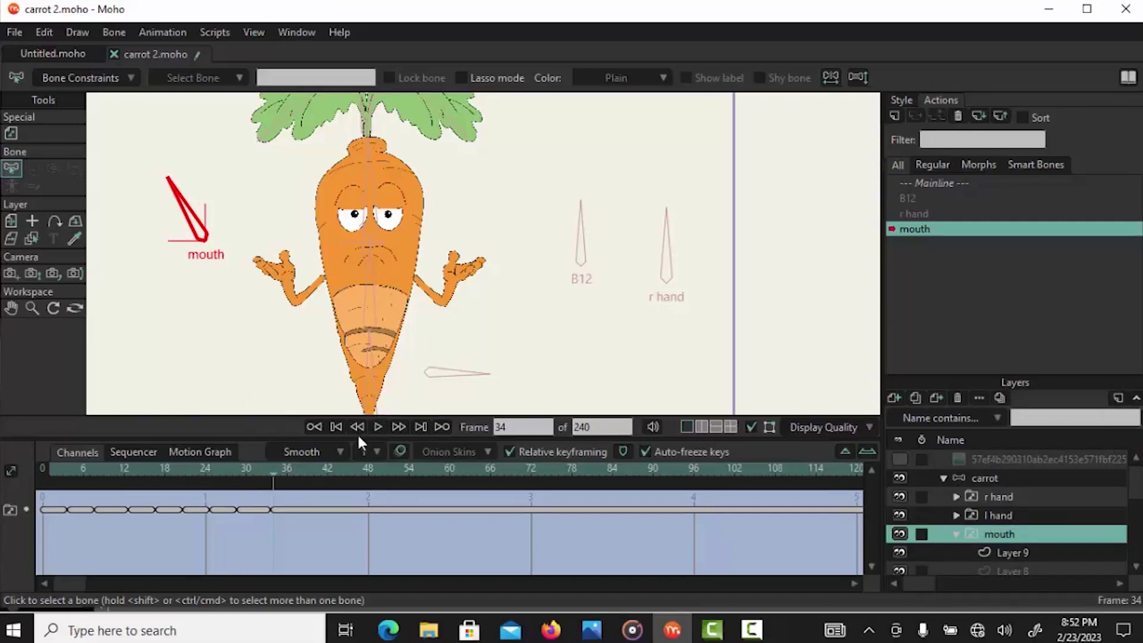
Return to the Mainline action on the carrot bone layer and test the mouth, B12 and r hand dials with Manipulate Bones
left_click(997, 477)
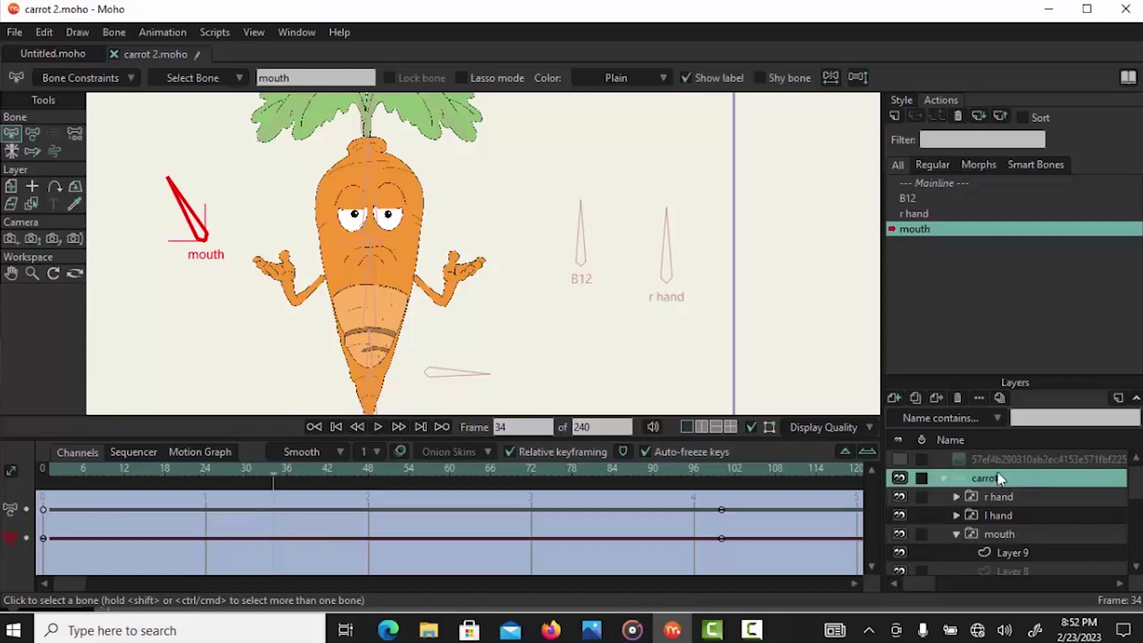
left_click(952, 185)
left_click(75, 133)
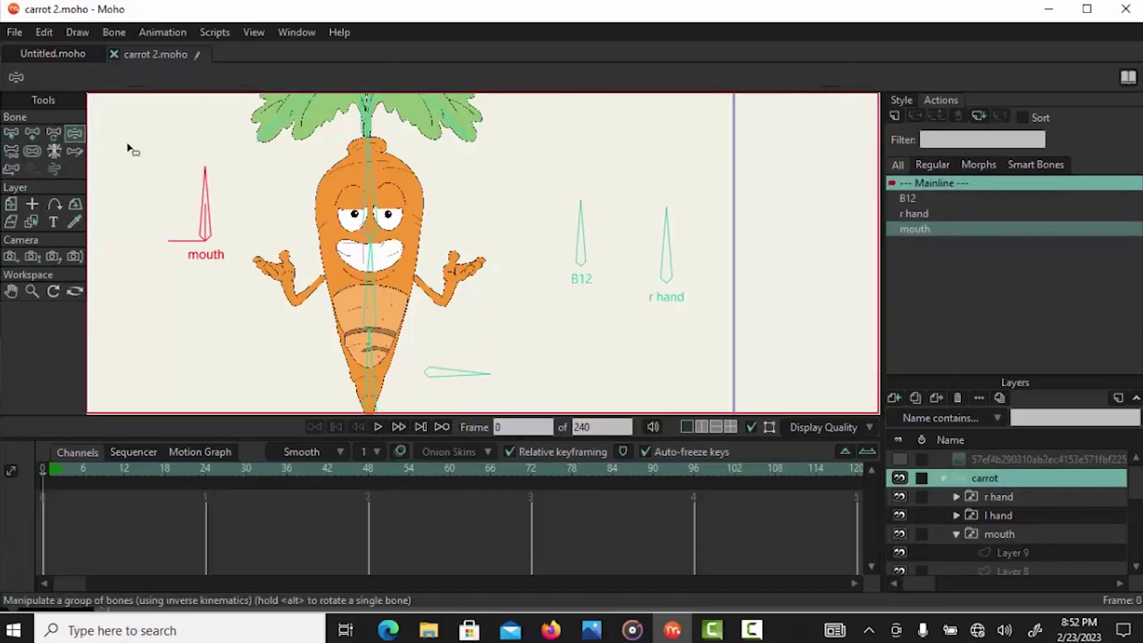
left_click_drag(201, 180, 246, 203)
mouse_move(582, 238)
left_mouse_down()
mouse_move(556, 224)
mouse_move(577, 231)
left_mouse_up()
mouse_move(658, 237)
left_mouse_down()
mouse_move(646, 235)
mouse_move(673, 242)
mouse_move(653, 235)
left_mouse_up()
left_click_drag(595, 232, 568, 257)
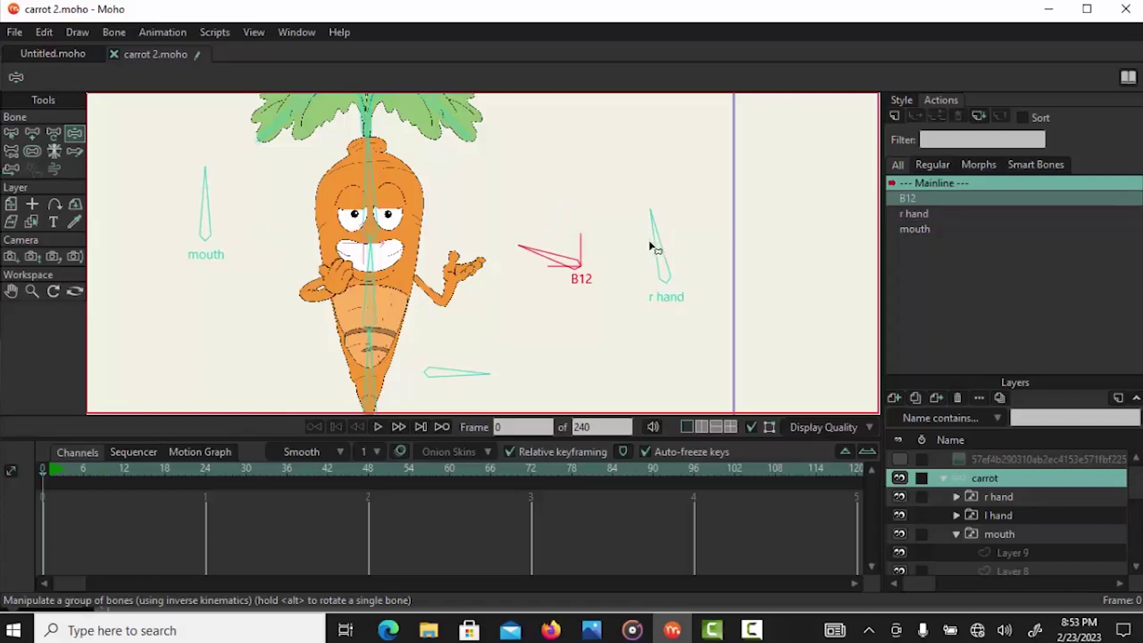
Try more dial positions, then set the mouth and r hand dials upright and the B12 dial slightly tilted toward the carrot
mouse_move(199, 184)
left_mouse_down()
mouse_move(177, 209)
mouse_move(205, 178)
mouse_move(220, 189)
mouse_move(185, 200)
mouse_move(213, 196)
left_mouse_up()
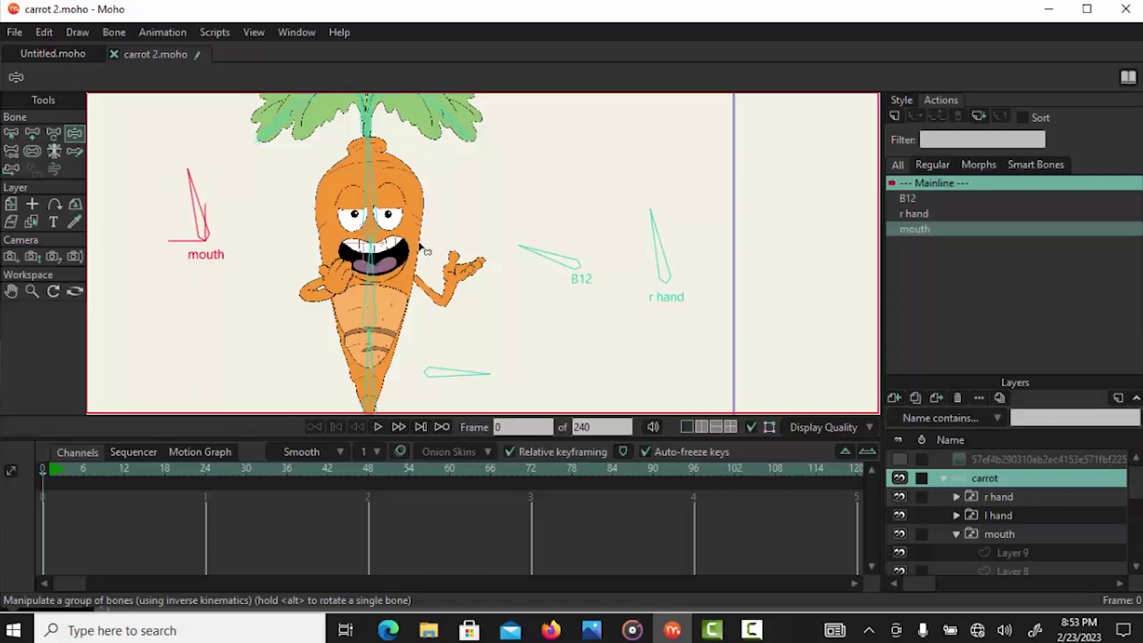
left_click_drag(658, 254, 668, 252)
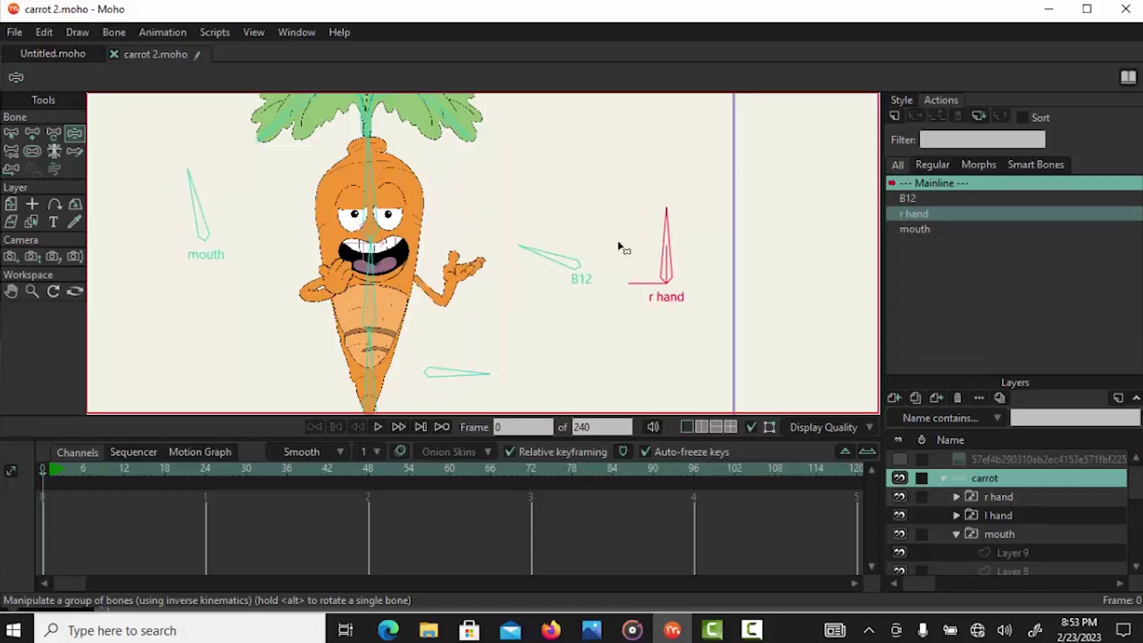
left_click(176, 208)
left_click_drag(561, 274, 564, 243)
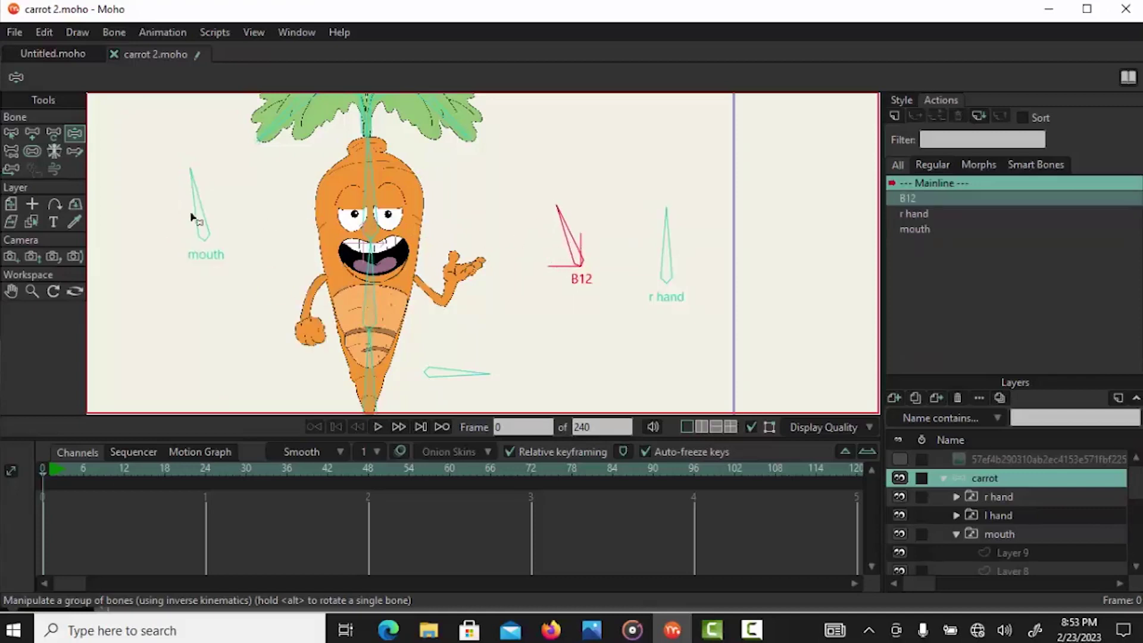
mouse_move(189, 196)
left_mouse_down()
mouse_move(203, 182)
mouse_move(169, 188)
mouse_move(211, 202)
left_mouse_up()
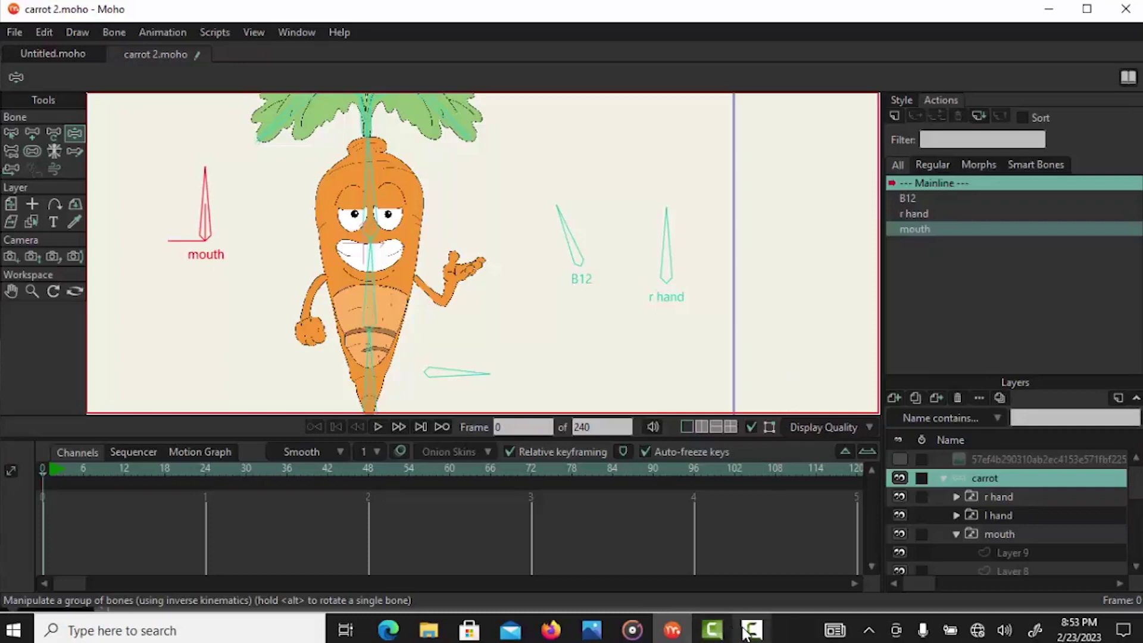
mouse_move(751, 629)
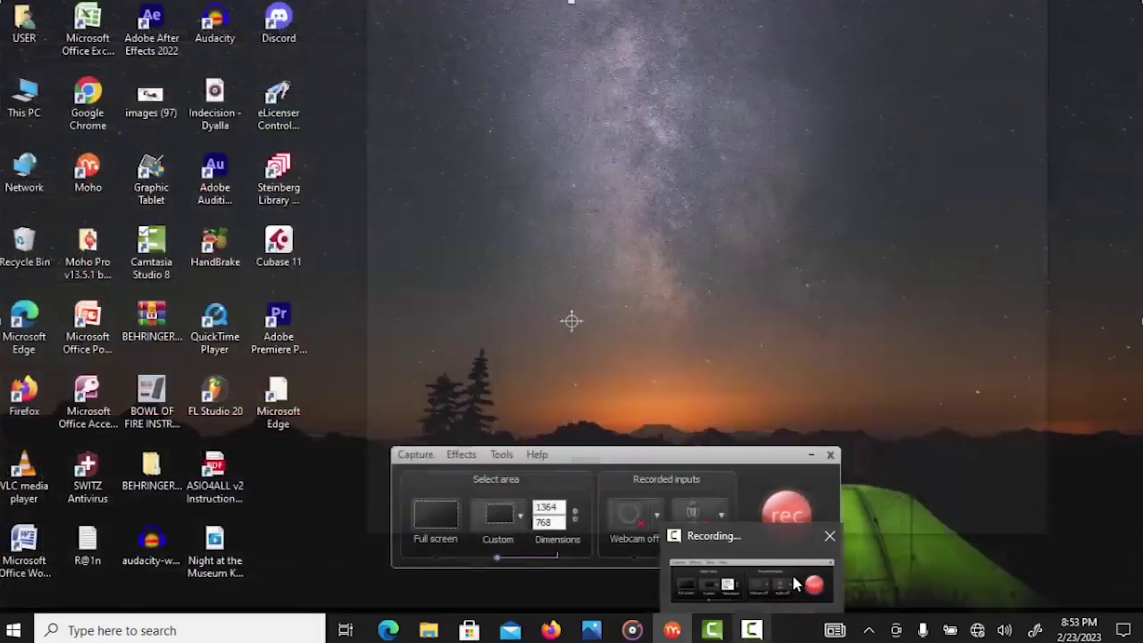
left_click(791, 573)
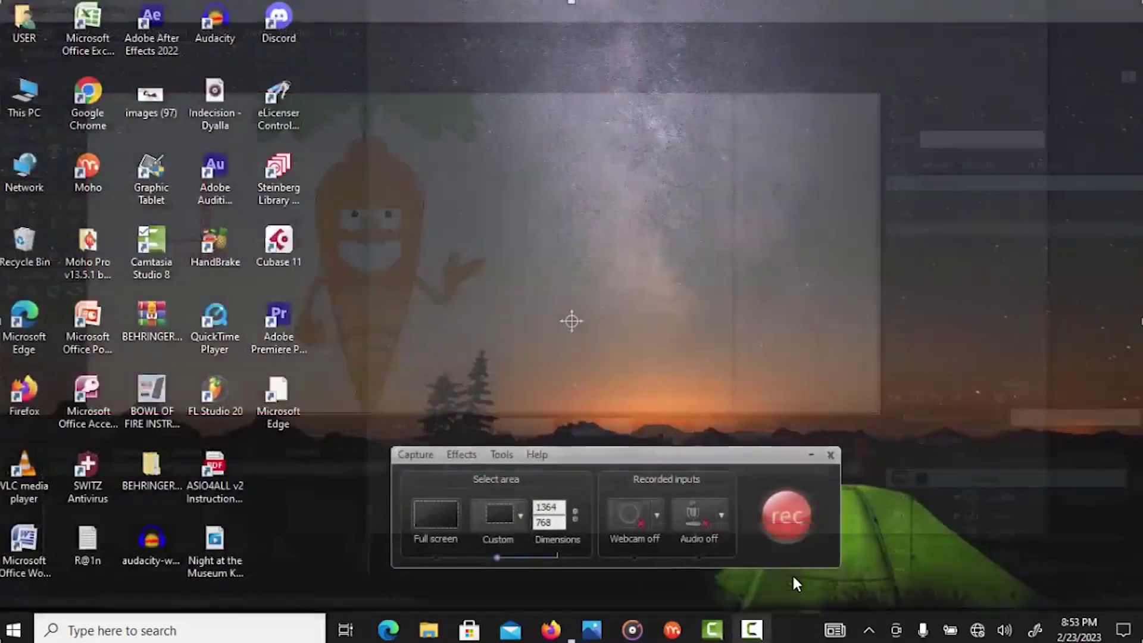